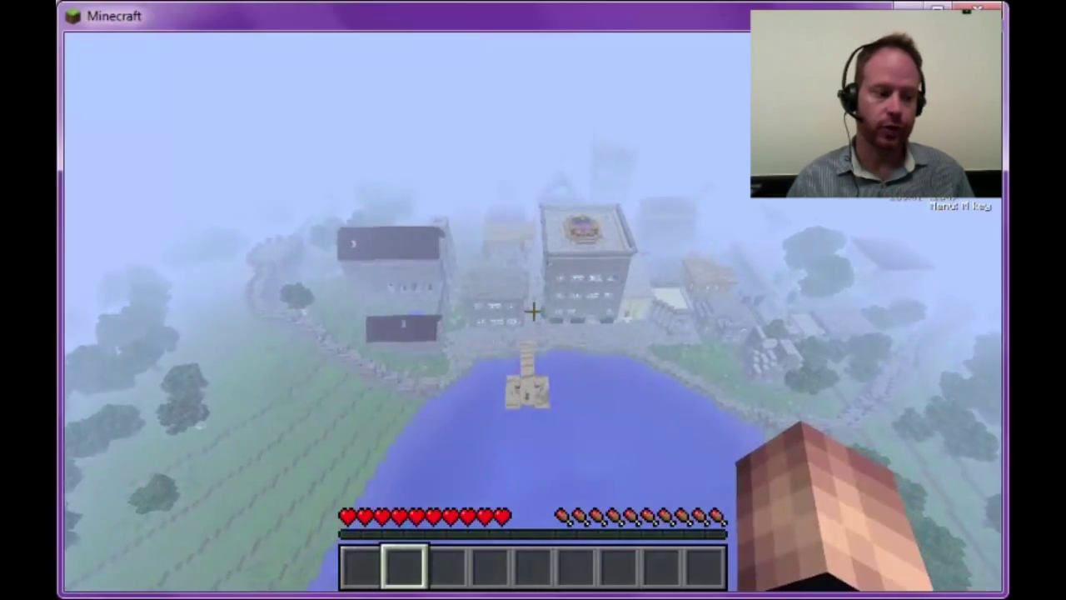
# Fly forward over the lake toward the town and descend onto the wooden pier
pyautogui.press('w')
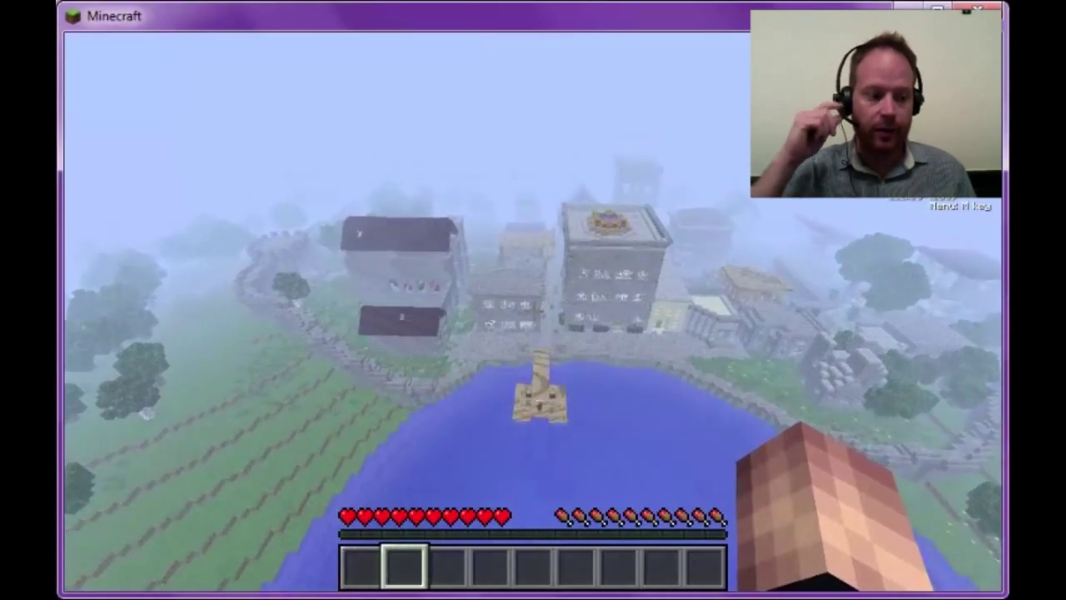
pyautogui.press('w')
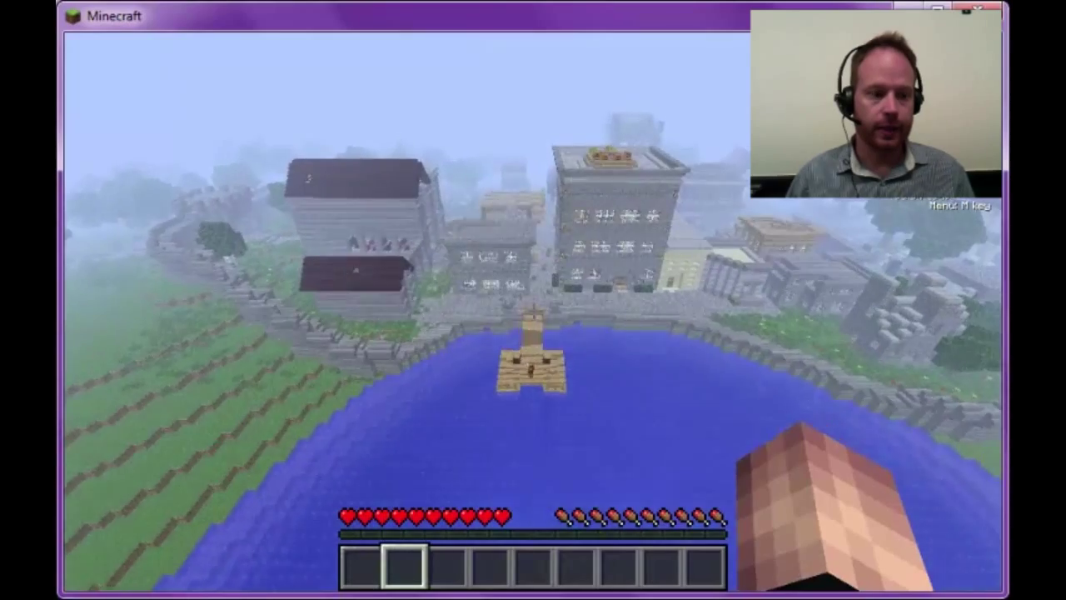
pyautogui.press('w')
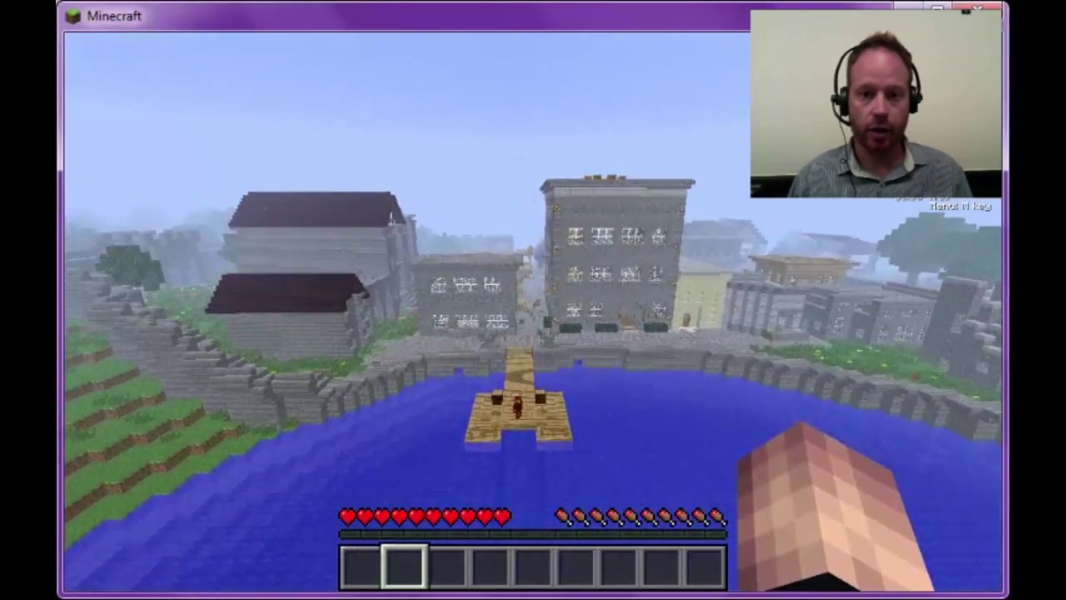
pyautogui.press('w')
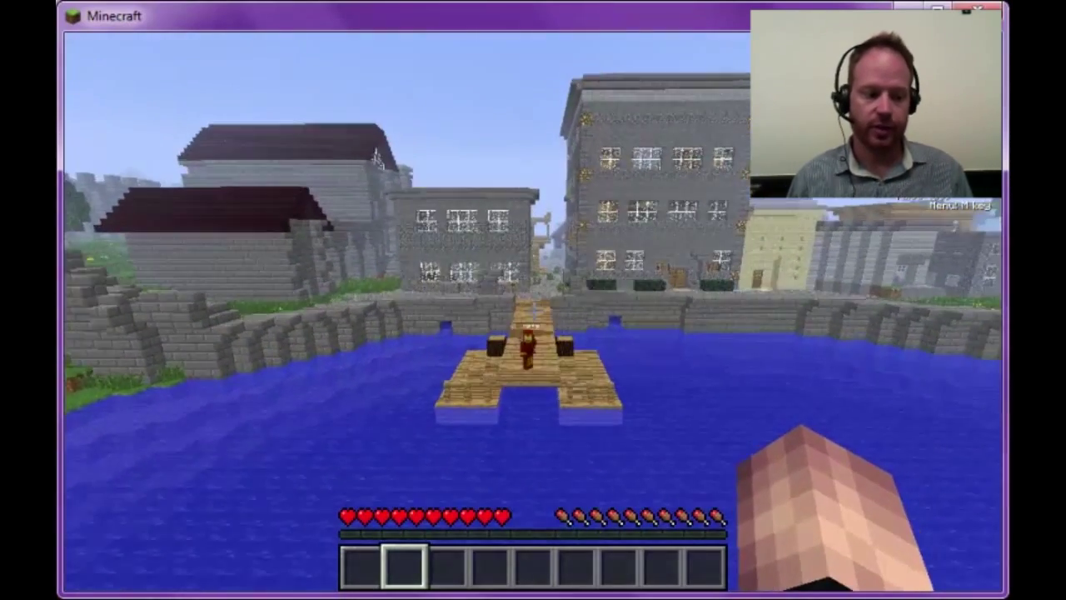
pyautogui.press('w')
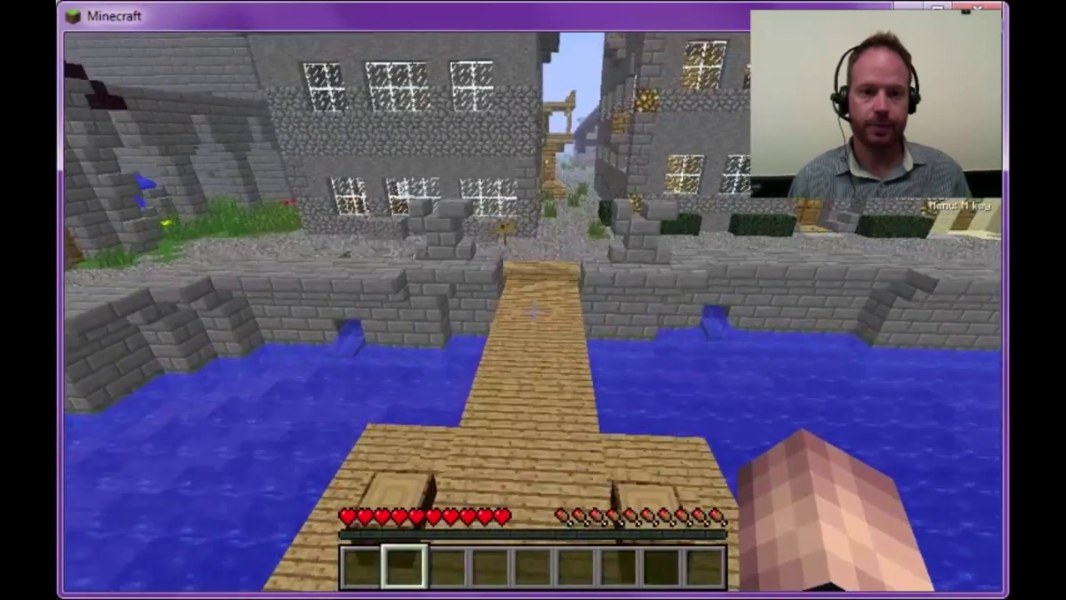
pyautogui.moveTo(533, 310)
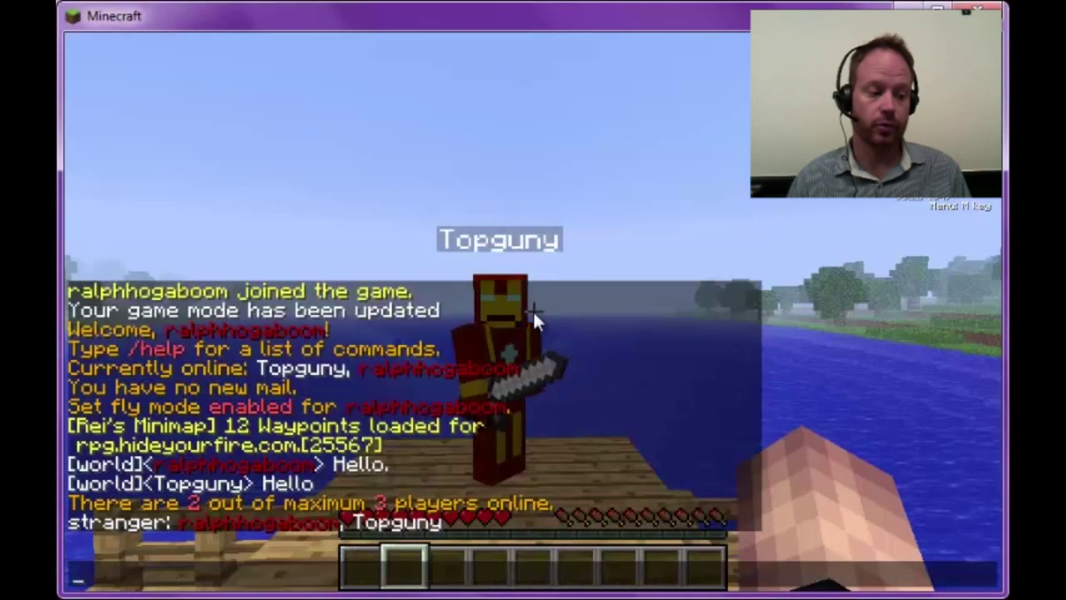
# Run deop on your own account in the server console, then go back to the game and resume play
pyautogui.press('Escape')
pyautogui.hotkey('alt', 'Tab')
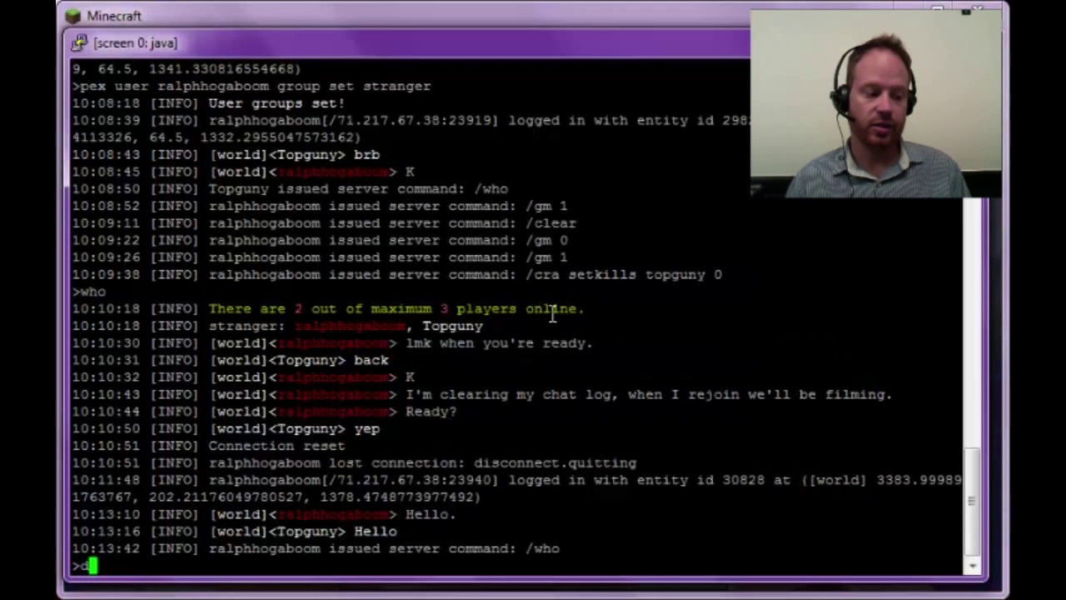
pyautogui.write('deop ralphhogaboom')
pyautogui.press('Return')
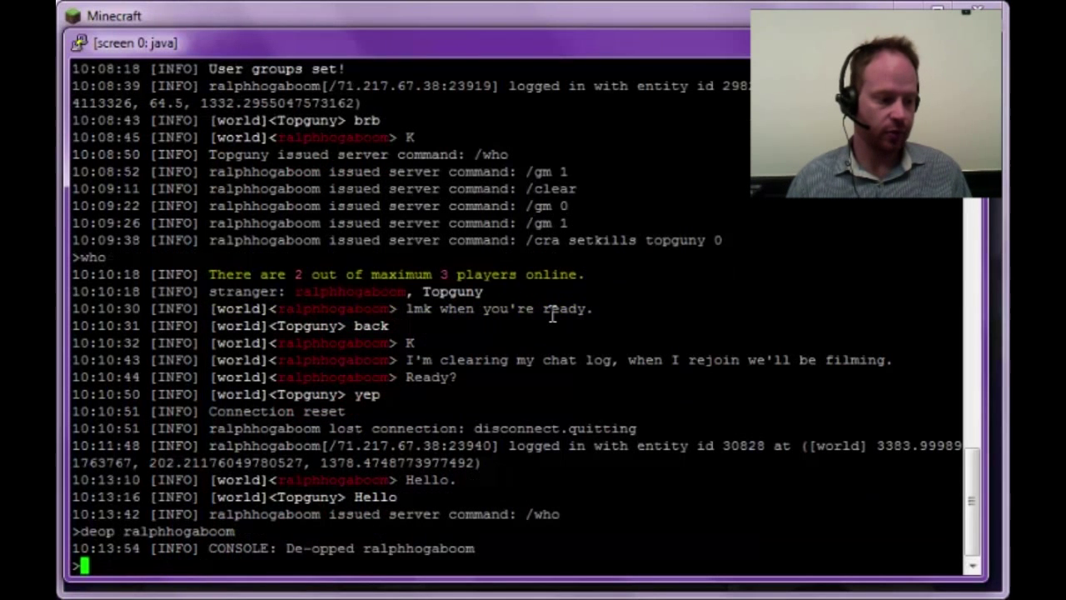
pyautogui.hotkey('alt', 'Tab')
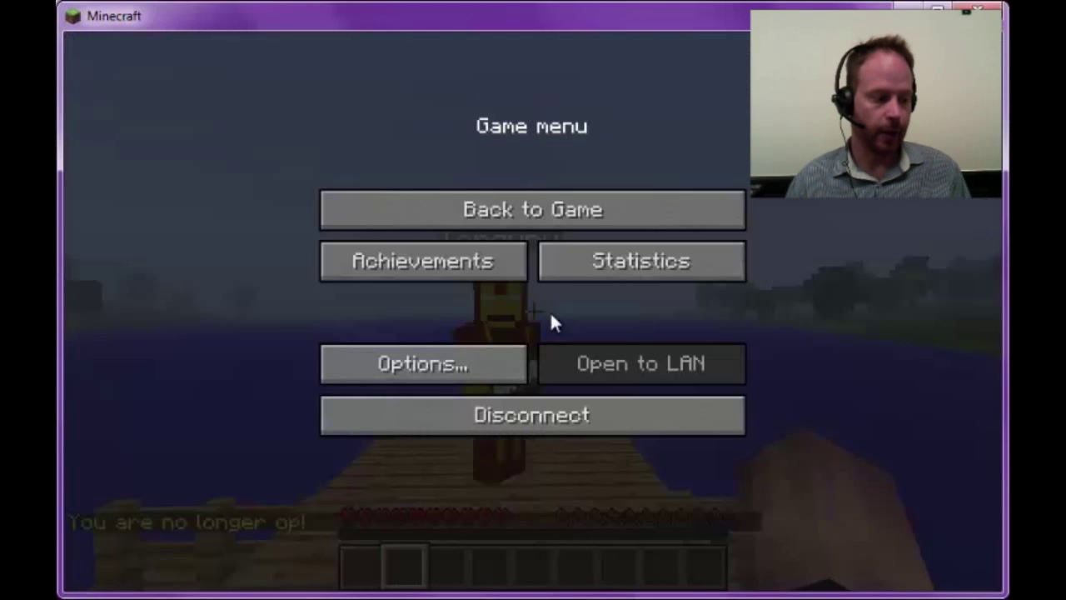
pyautogui.click(581, 209)
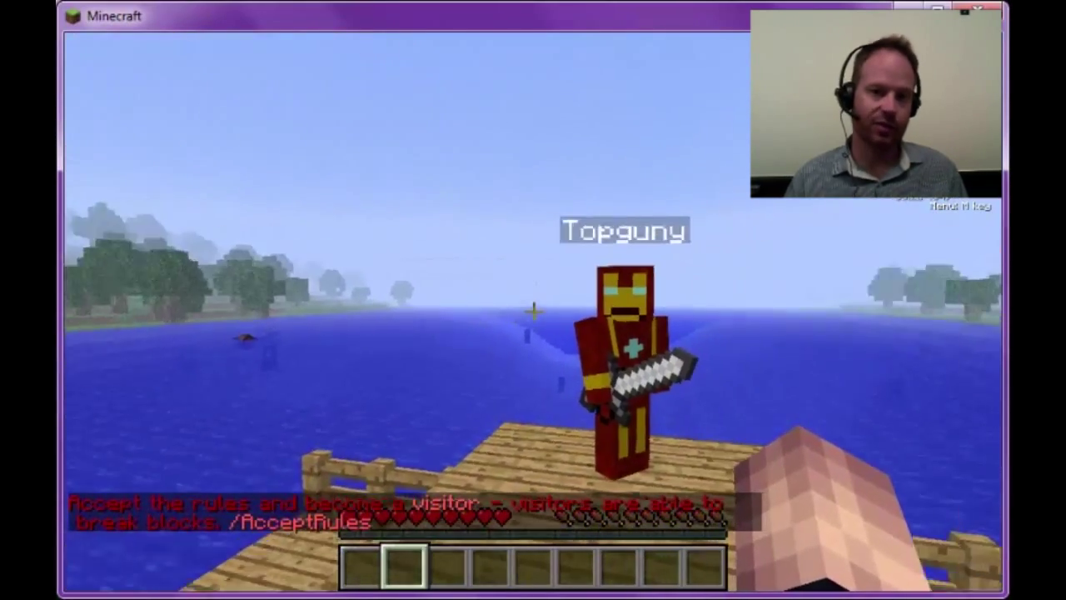
pyautogui.write('t')
pyautogui.write('l')
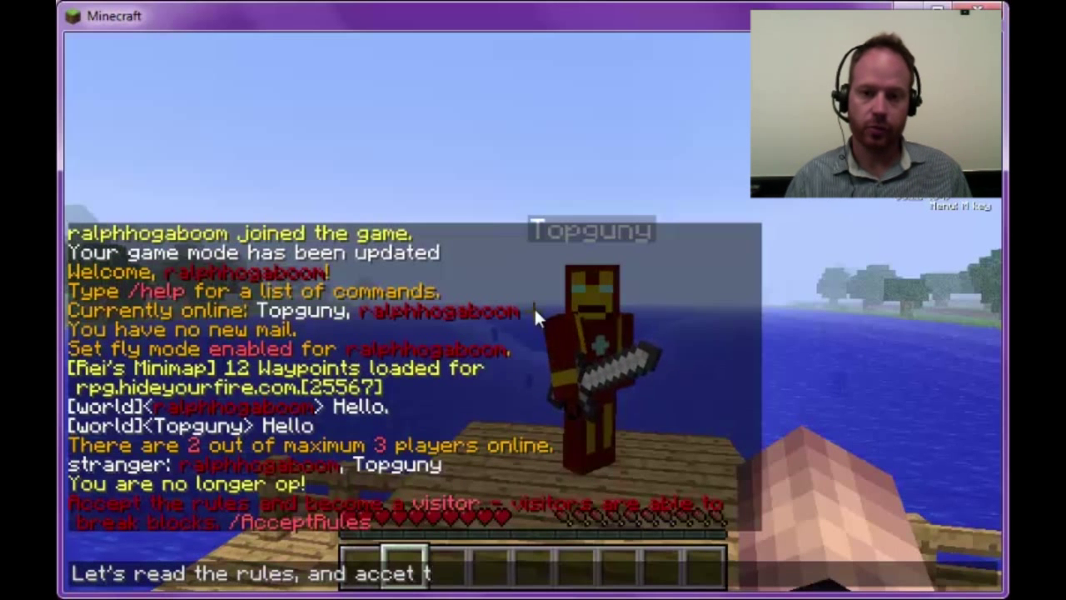
# Tell the other player you'll read and accept the rules, then run /rules and /acceptrules
pyautogui.write("et's read the rules, and accept them.")
pyautogui.press('Return')
pyautogui.write('/')
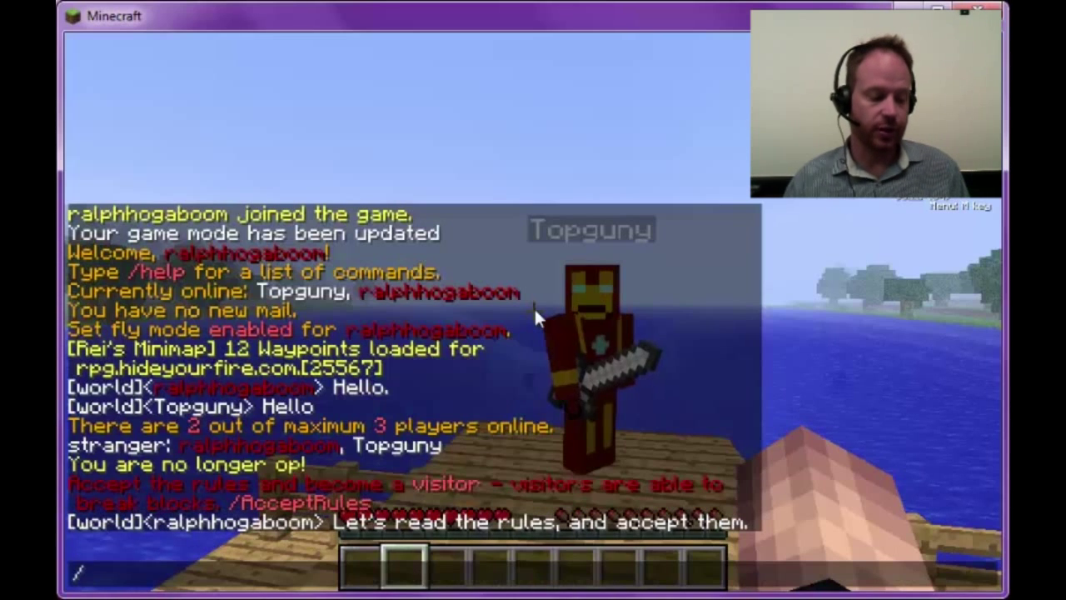
pyautogui.write('rules')
pyautogui.press('Return')
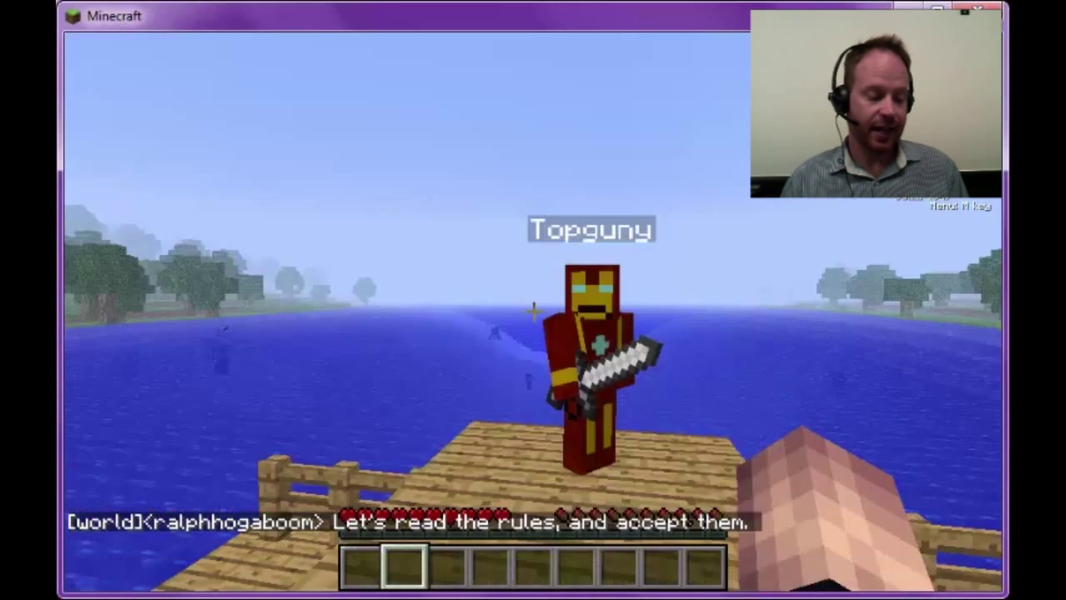
pyautogui.write('/acc')
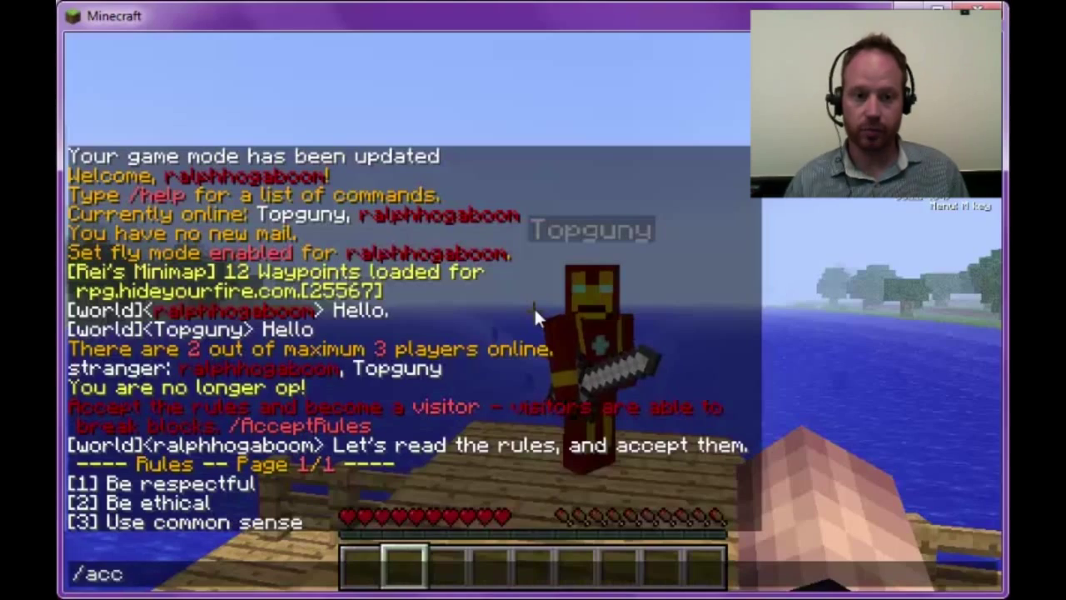
pyautogui.write('eptrules')
pyautogui.press('Return')
# Run /who to check both players' ranks and briefly glance at the server console
pyautogui.write('t')
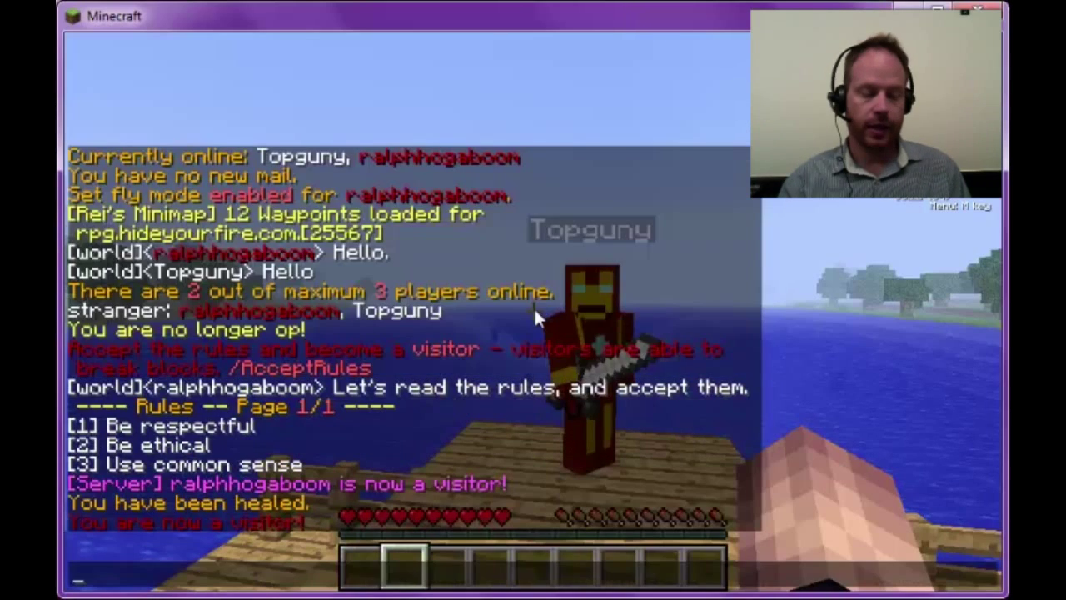
pyautogui.write('/who')
pyautogui.press('Return')
pyautogui.press('t')
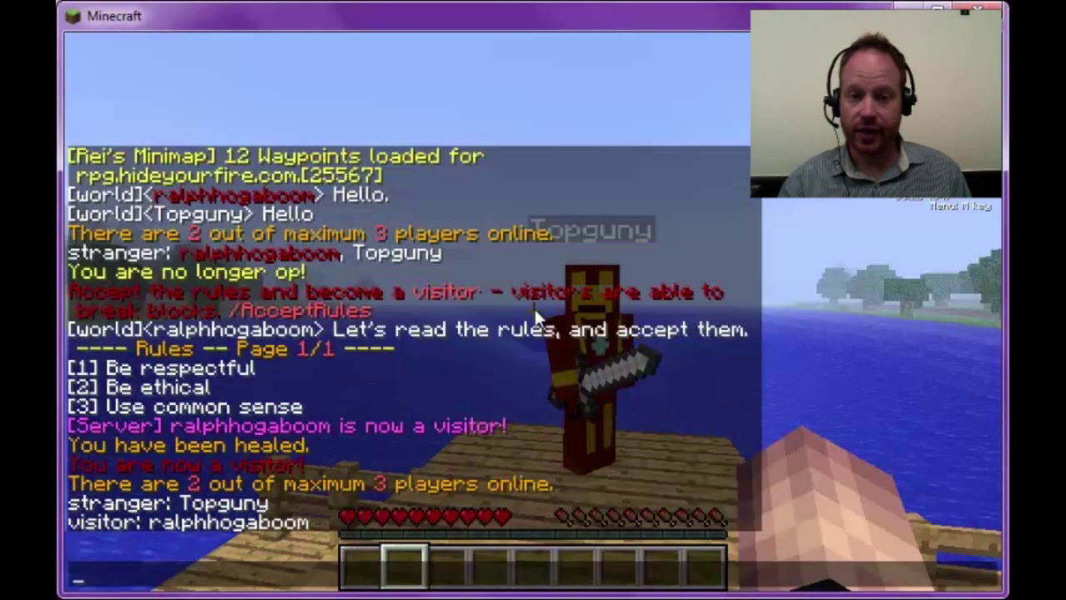
pyautogui.hotkey('alt', 'Tab')
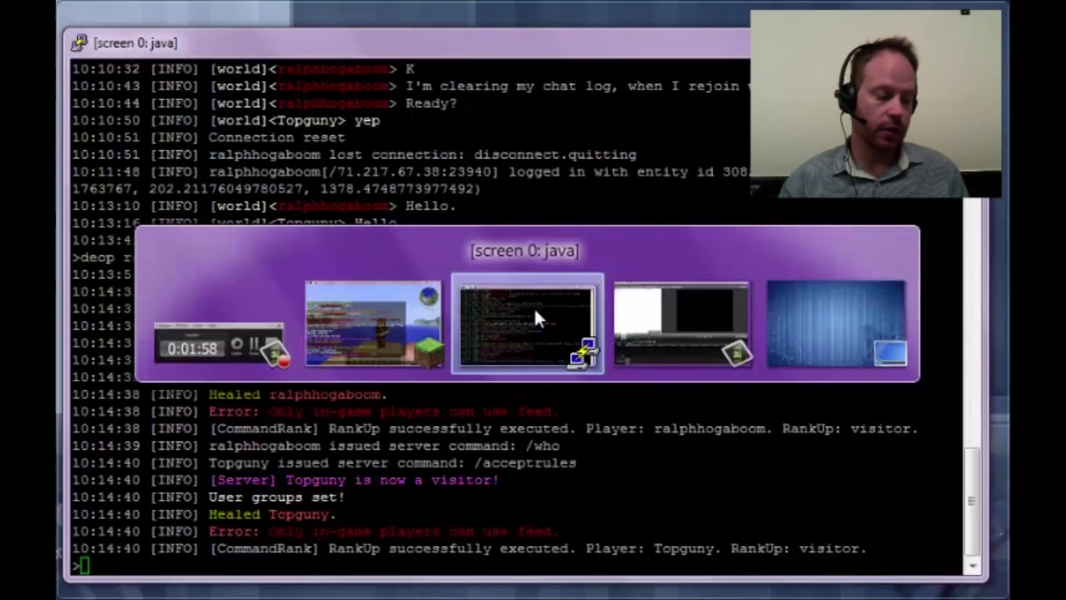
pyautogui.press('Escape')
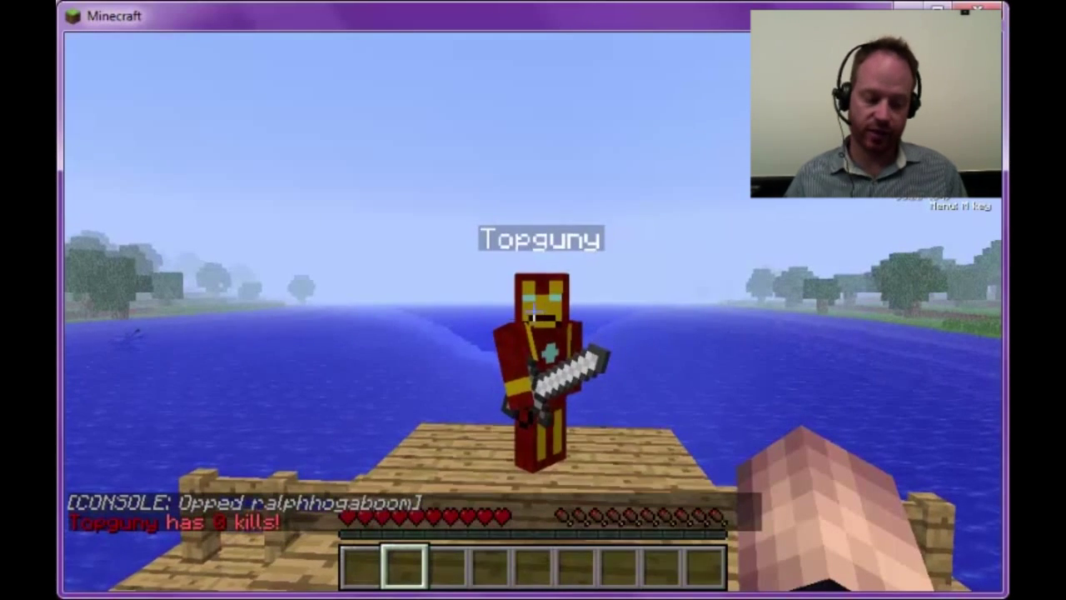
pyautogui.press('t')
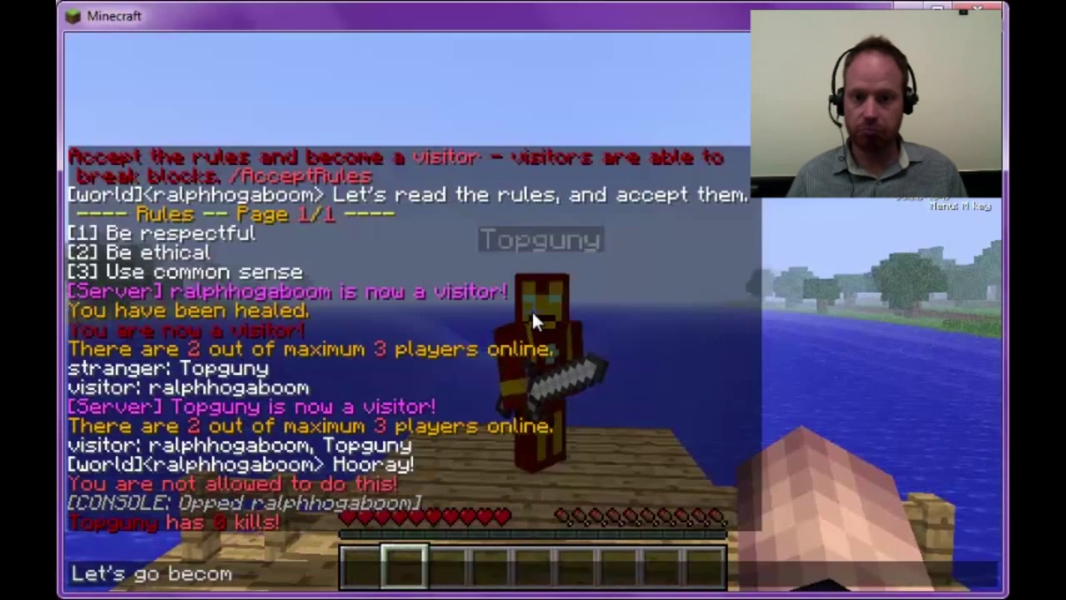
# Send 'Let's go become players.', walk into the town square, and run /who
pyautogui.write("Let's go become players.")
pyautogui.press('Return')
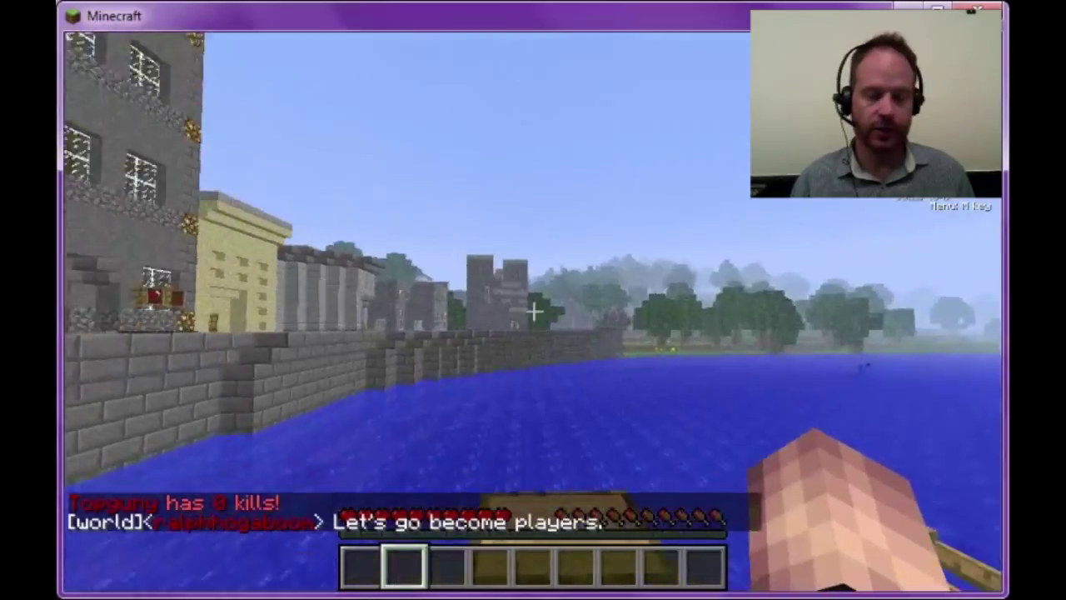
pyautogui.press('w')
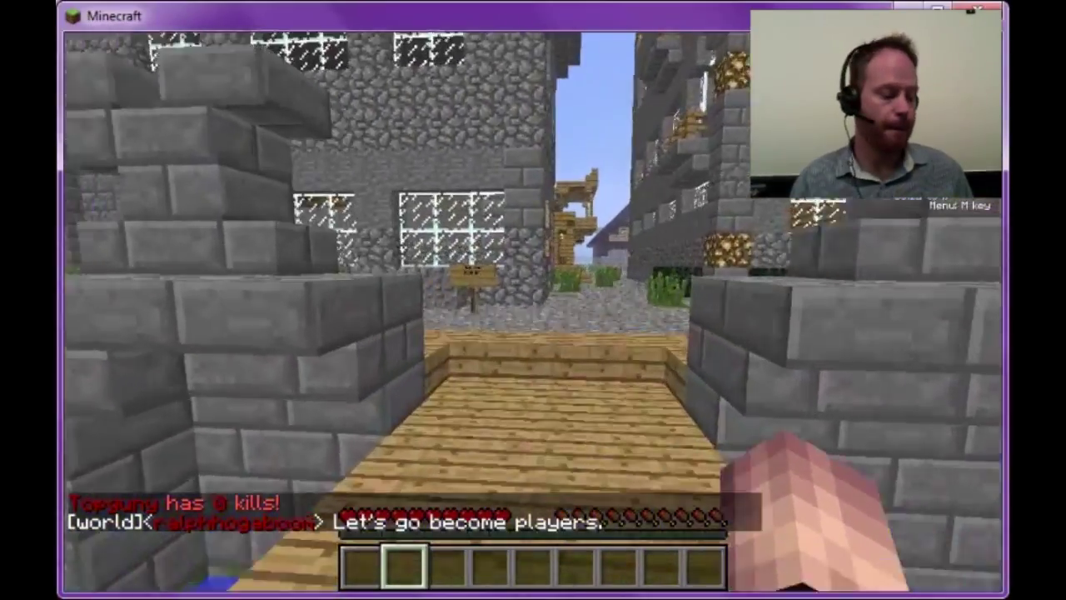
pyautogui.press('w')
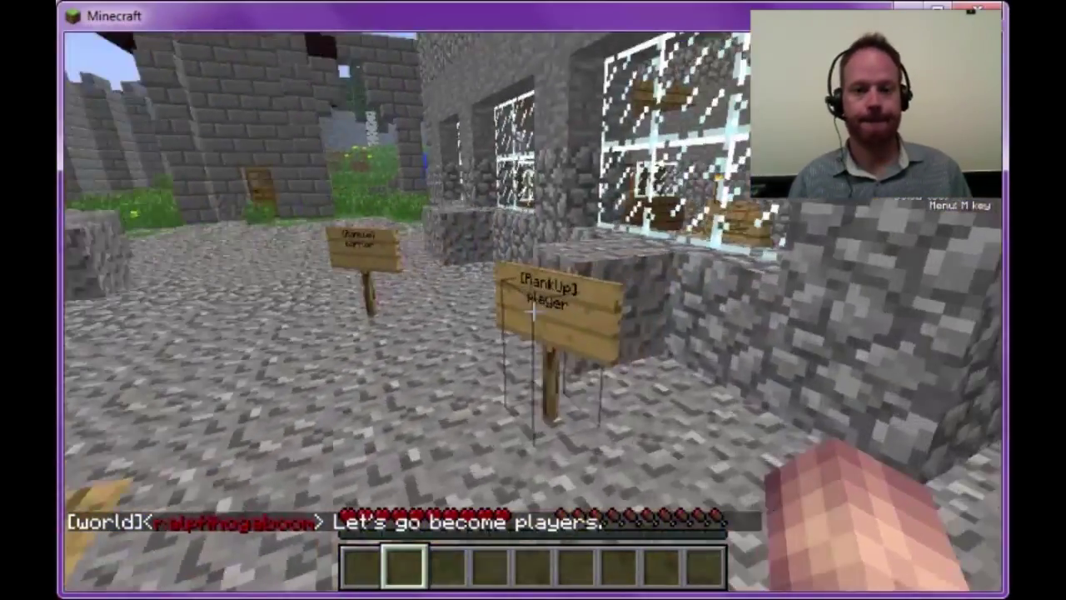
pyautogui.write('/who')
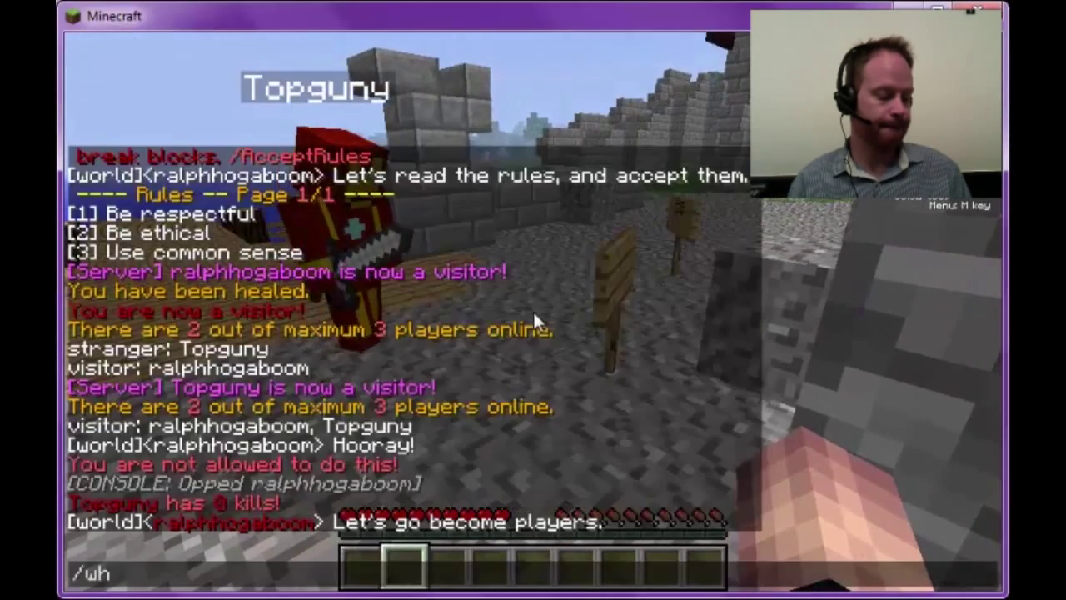
pyautogui.press('Return')
# Move toward the other player, run /who, and ask 'Can you punch the warrior sign?'
pyautogui.press('w')
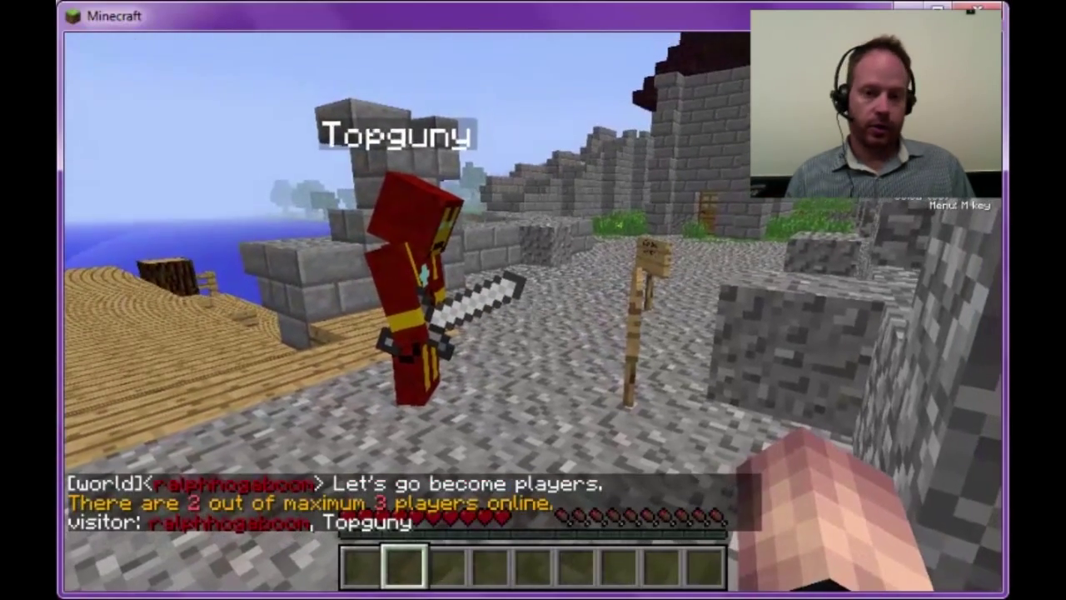
pyautogui.write('/who')
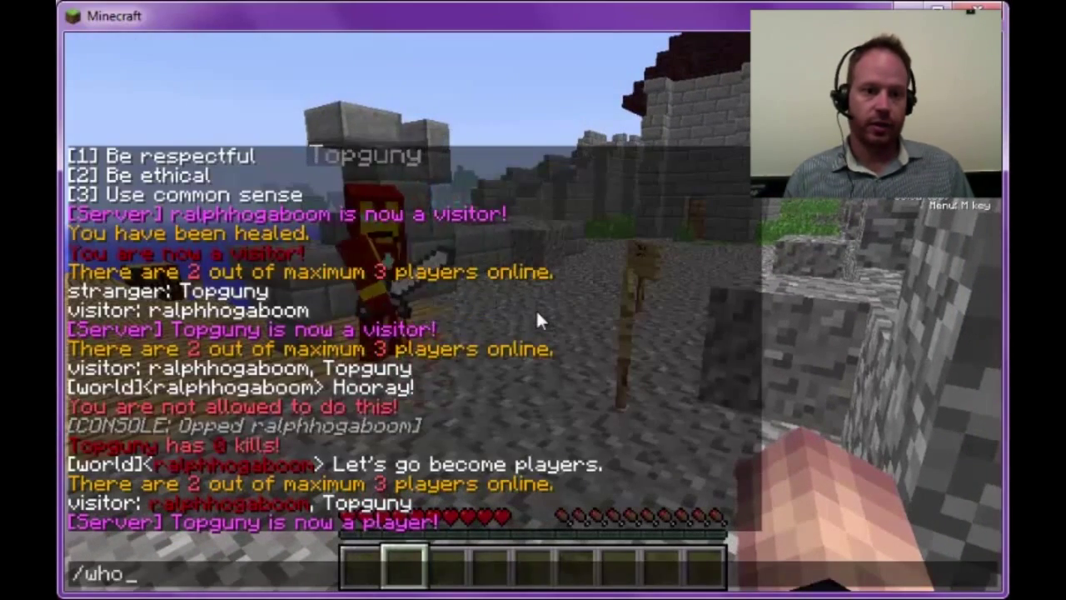
pyautogui.press('Return')
pyautogui.press('t')
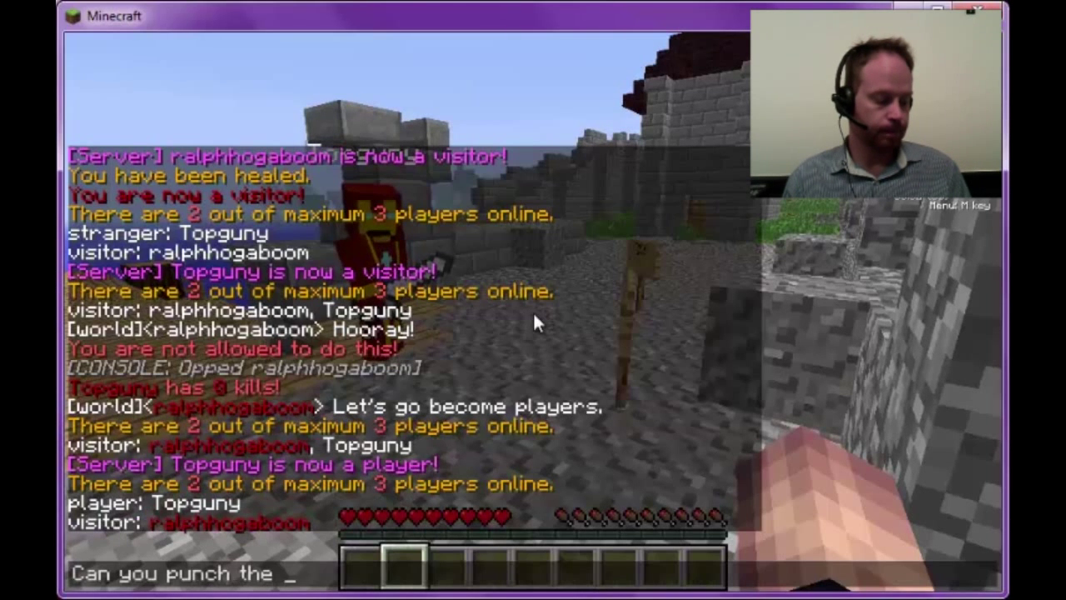
pyautogui.write('Can you punch the warrior sign')
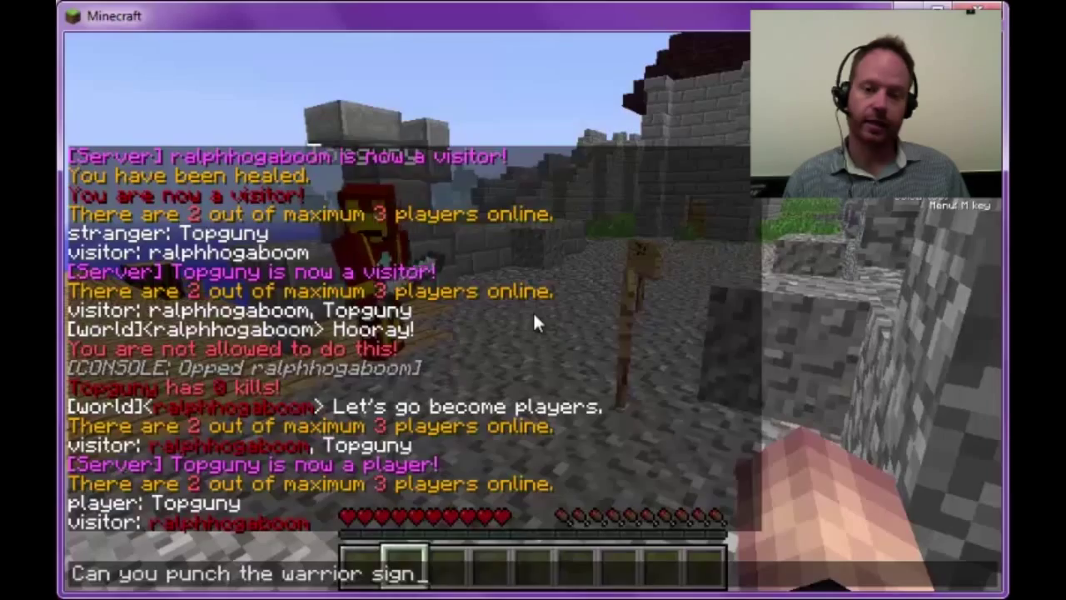
pyautogui.write('?')
pyautogui.press('Return')
# Walk to the signs, run /who again, and send 'I offer thee my life.'
pyautogui.press('w')
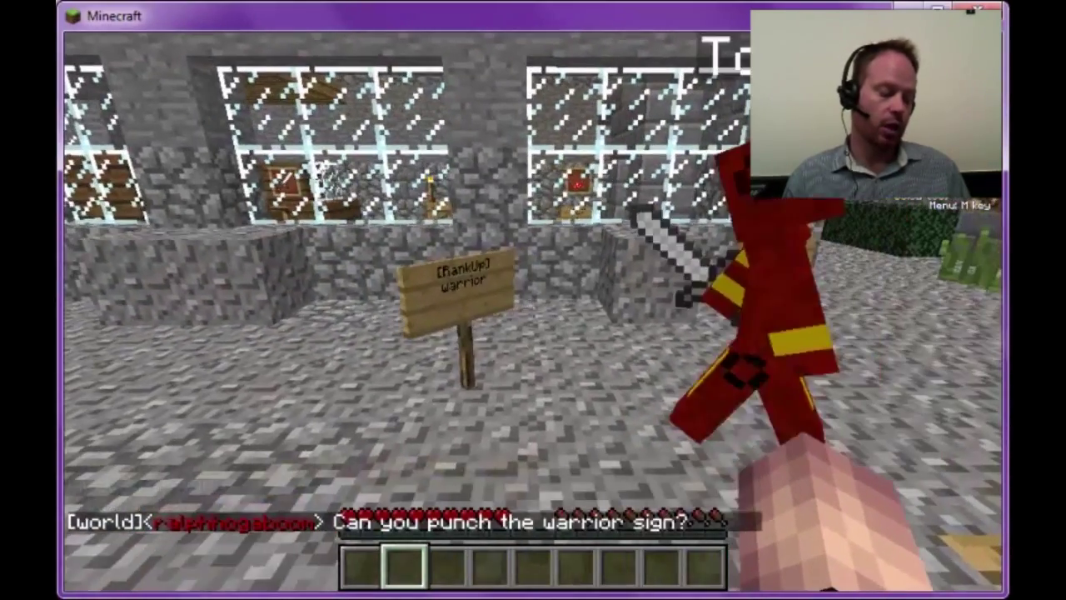
pyautogui.write('t/who')
pyautogui.press('Return')
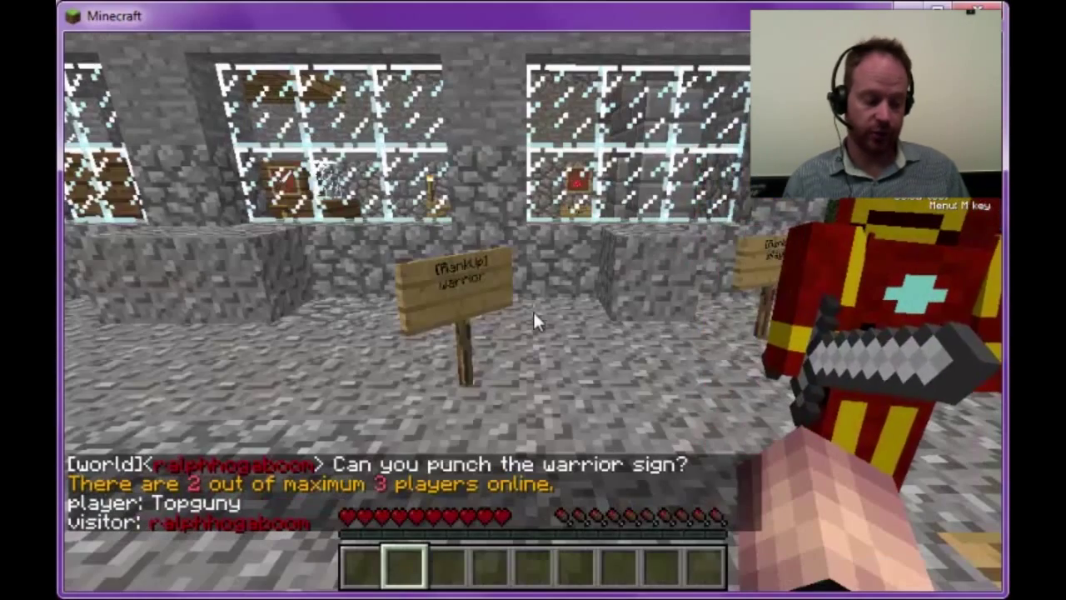
pyautogui.write('t/wh')
pyautogui.write('I offer thee my life.')
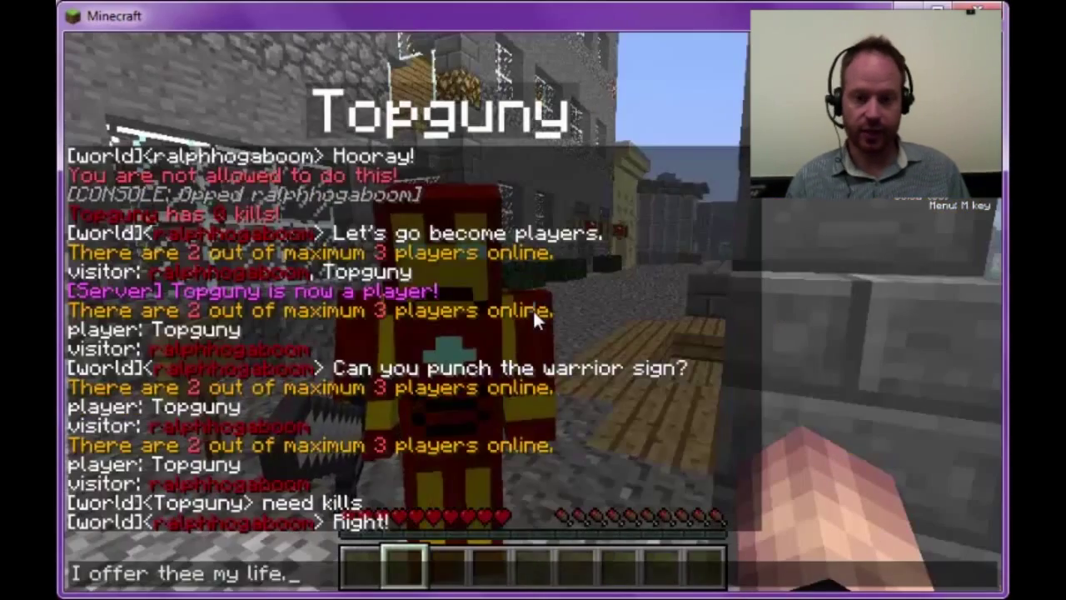
pyautogui.press('Return')
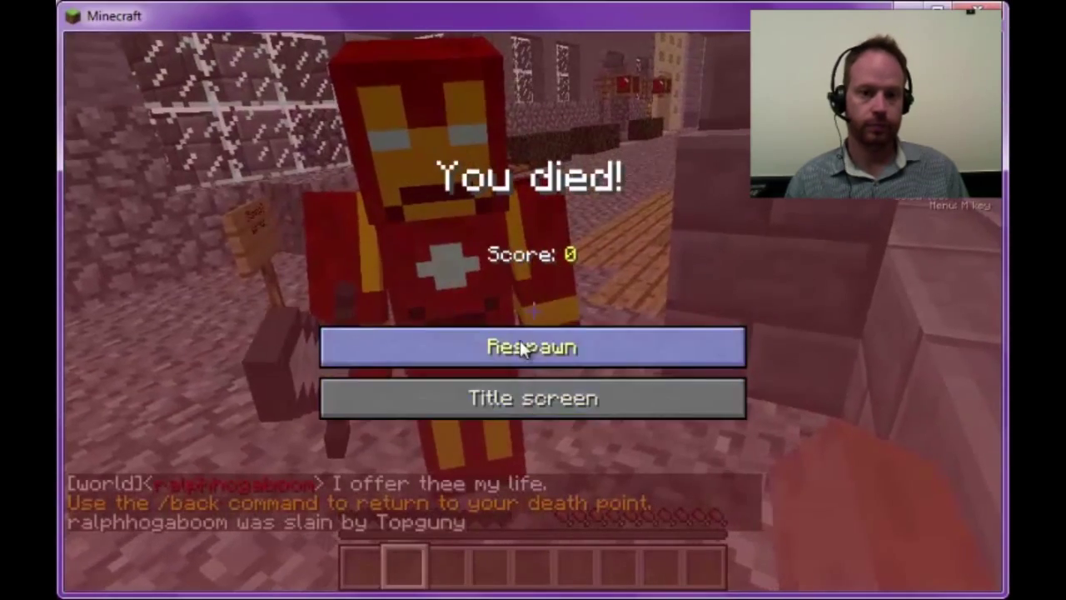
# Respawn, ask 'now can you punch the warrior sign?', run /who, and send 'Hooray!'
pyautogui.click(522, 348)
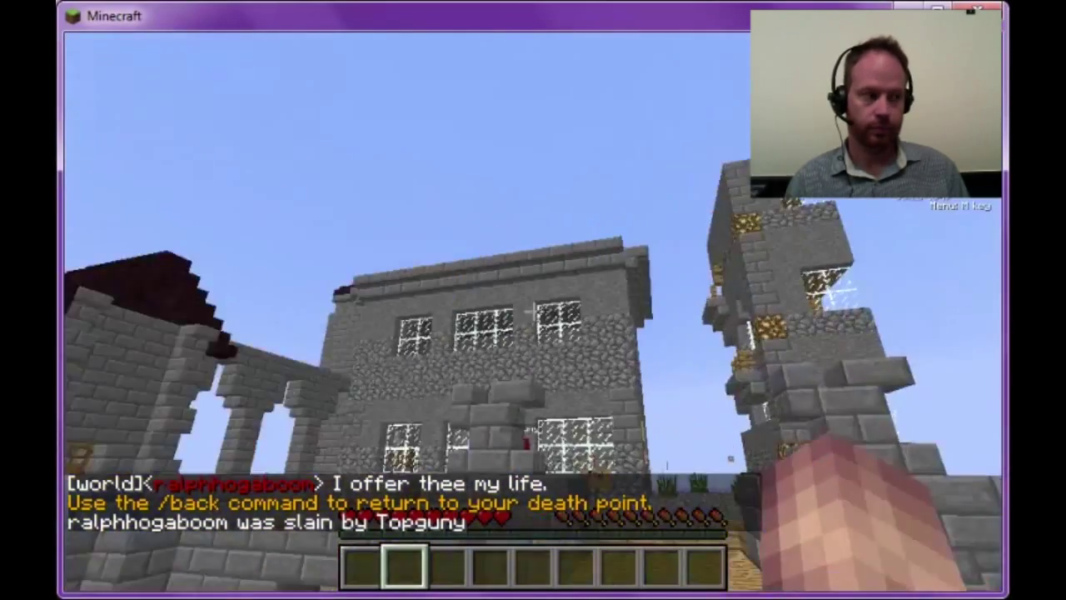
pyautogui.press('w')
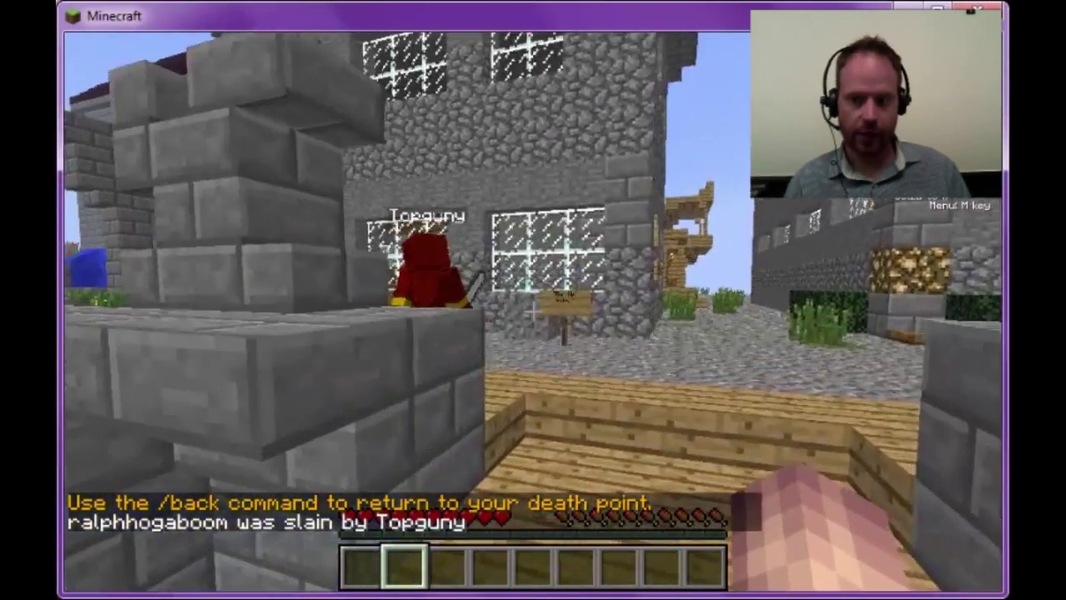
pyautogui.write('tnow can yo')
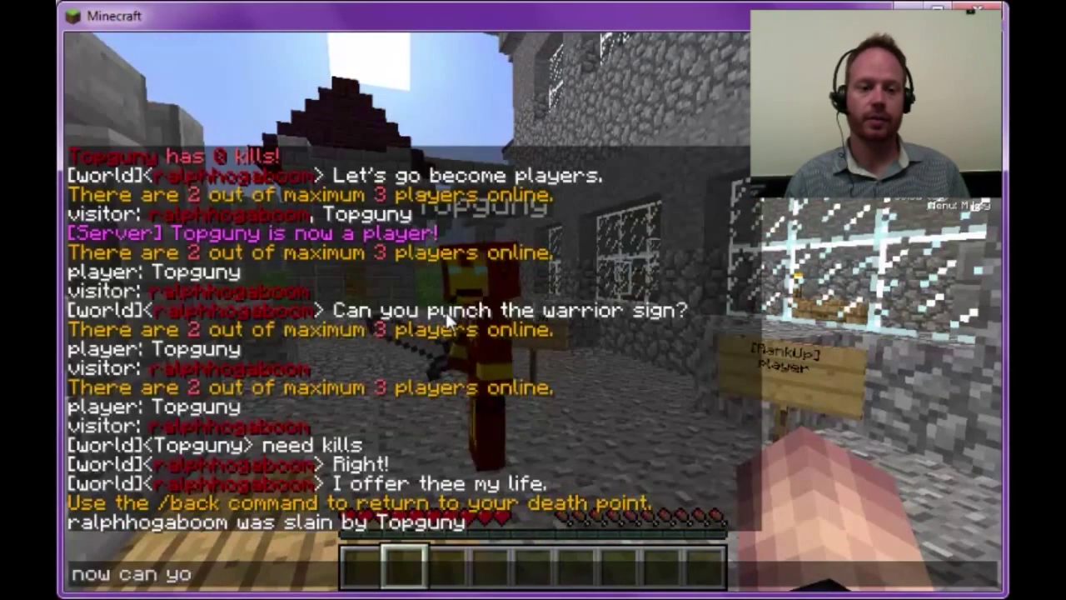
pyautogui.write('u punch the warrior sign?')
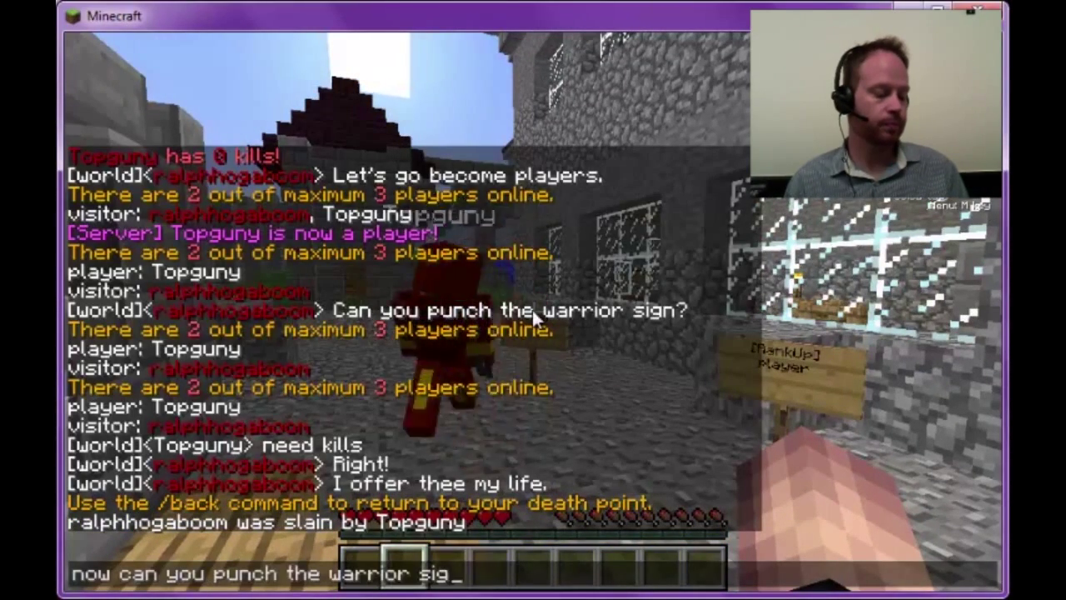
pyautogui.press('Return')
pyautogui.write('/who')
pyautogui.press('Return')
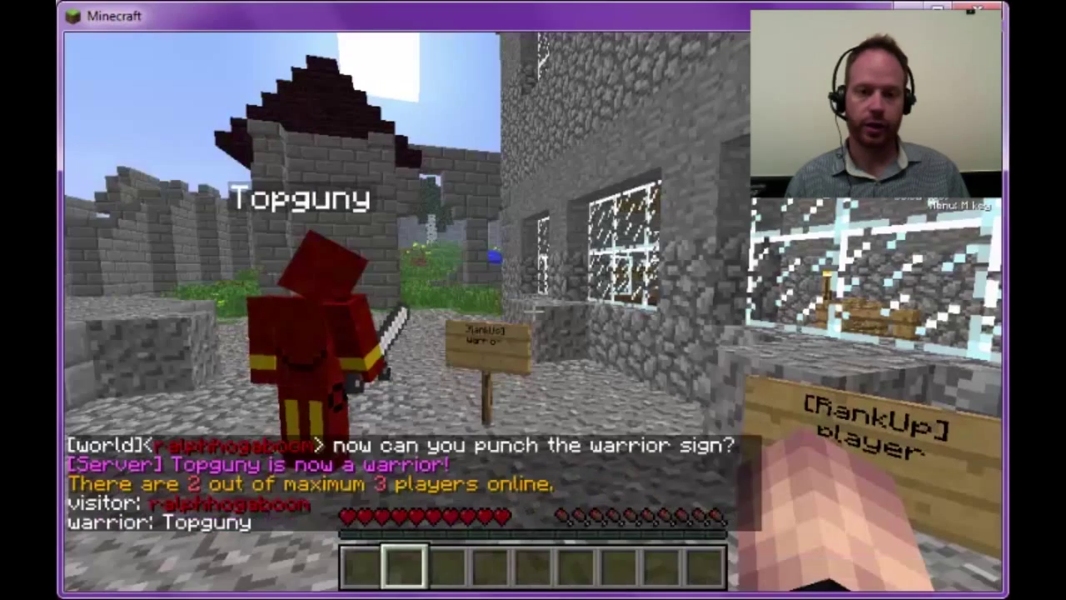
pyautogui.write('tHooray!')
pyautogui.press('Return')
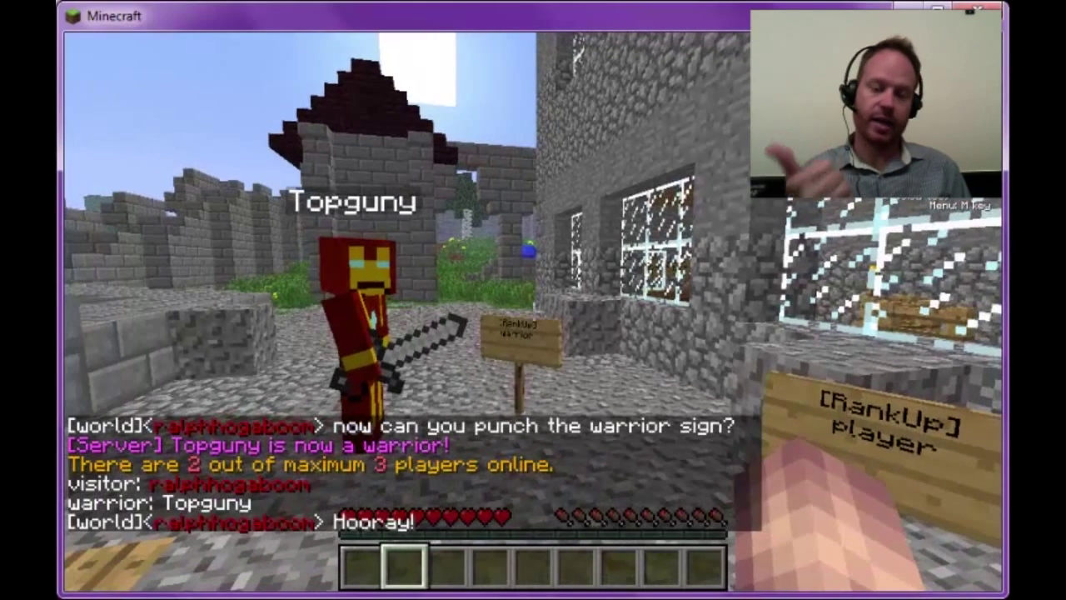
# Step right and send 'And the XP kicks in within 10 seconds.'
pyautogui.press('d')
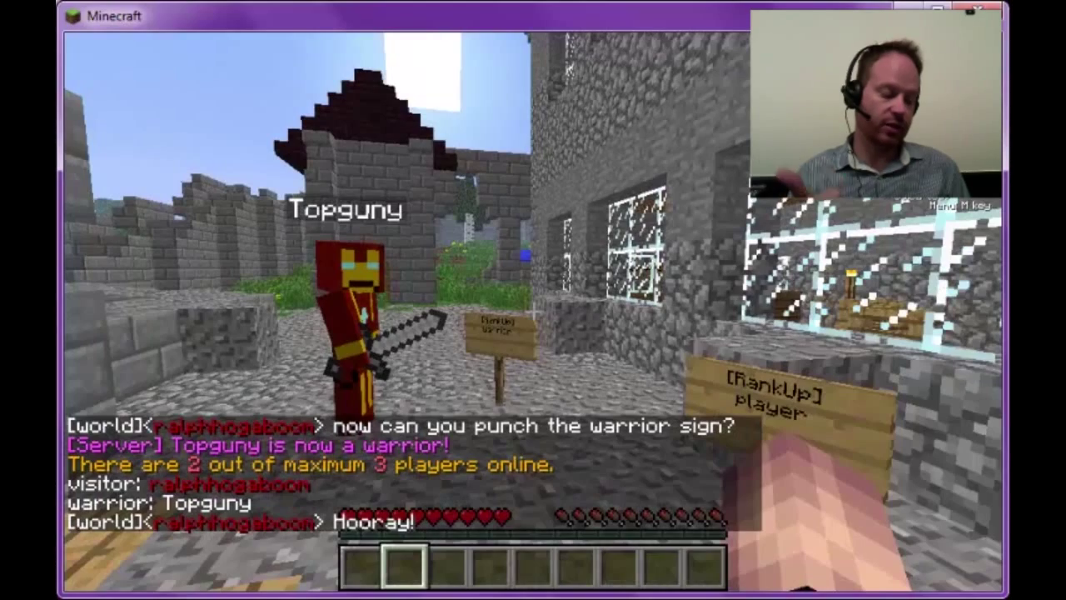
pyautogui.press('d')
pyautogui.press('t')
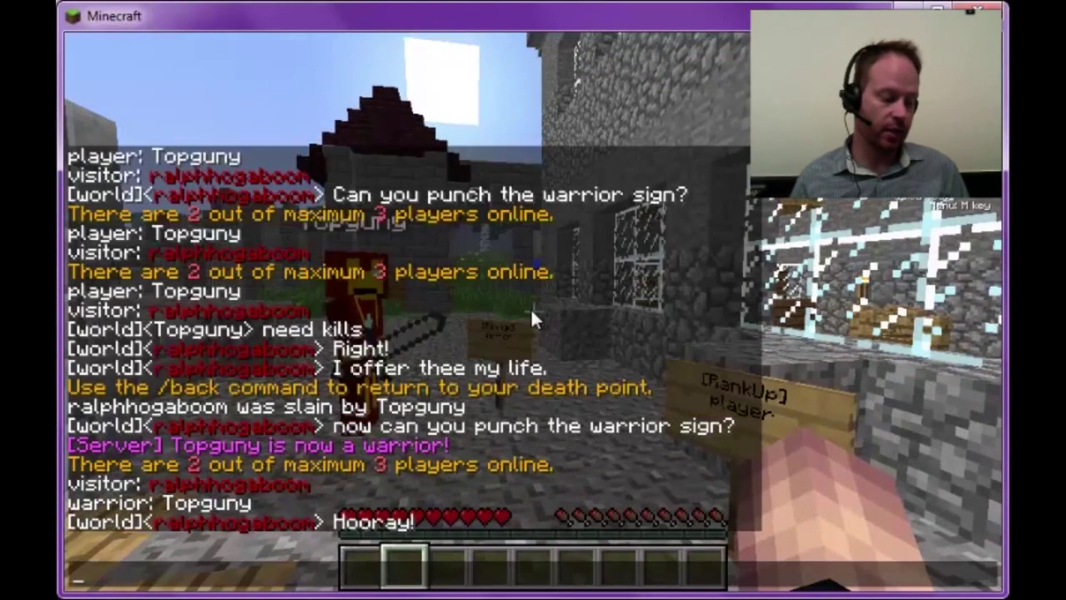
pyautogui.write('And the XP kic')
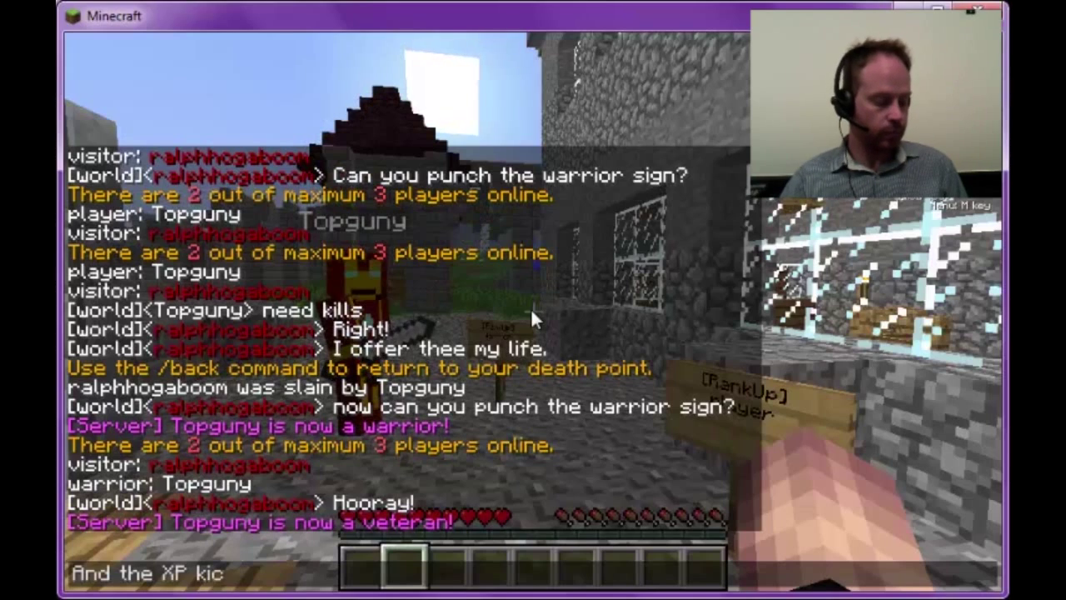
pyautogui.write('ks in within 10 seconds.')
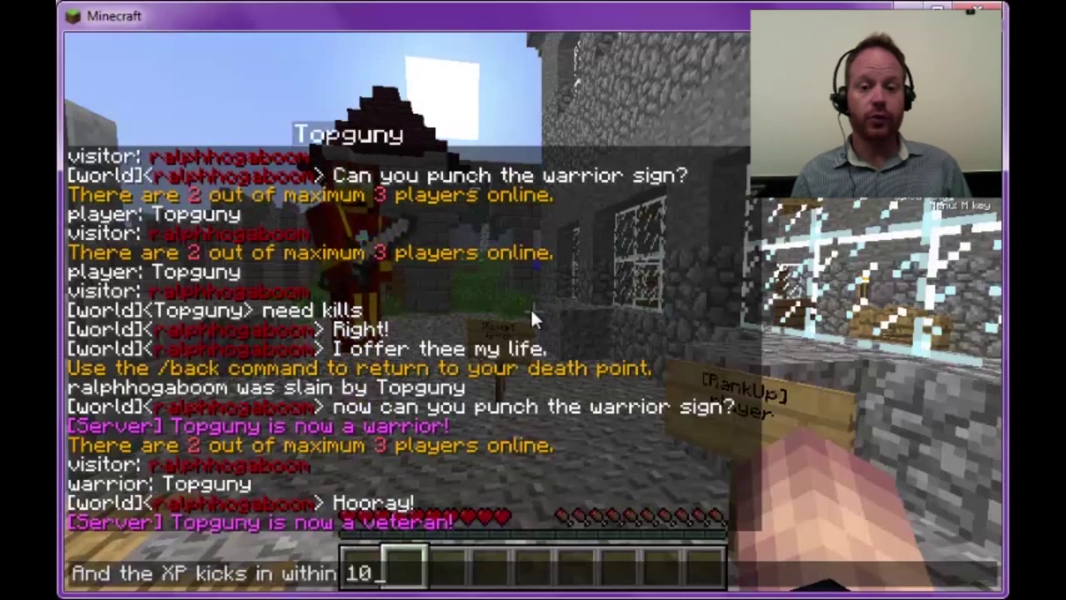
pyautogui.press('Return')
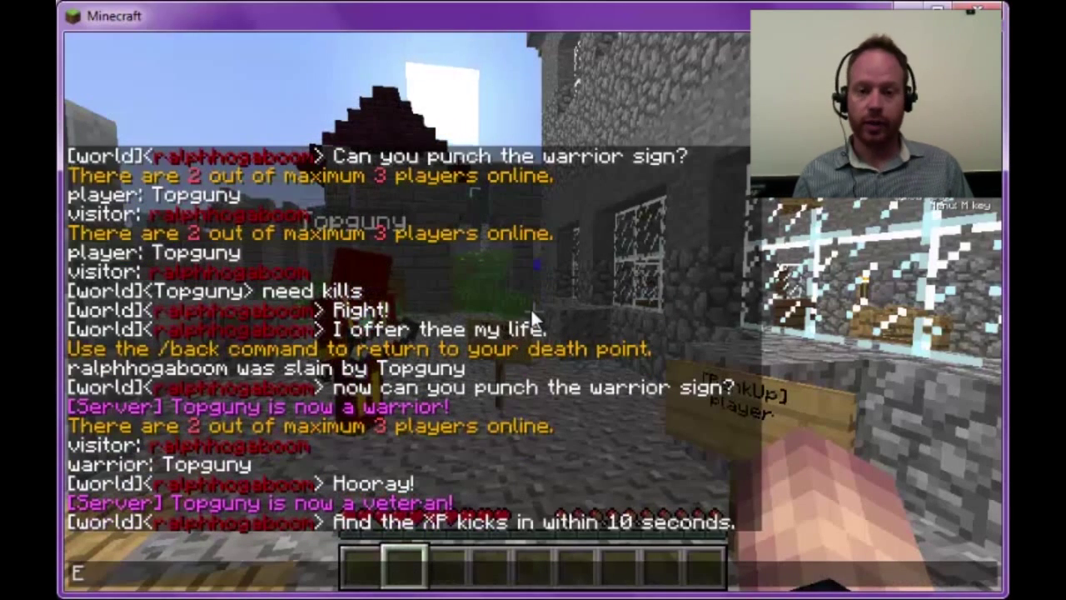
# Send 'Excellent!', 'Thank you, sir.' and 'Youv'e been most helpful today.'
pyautogui.write('Excellent!')
pyautogui.press('Return')
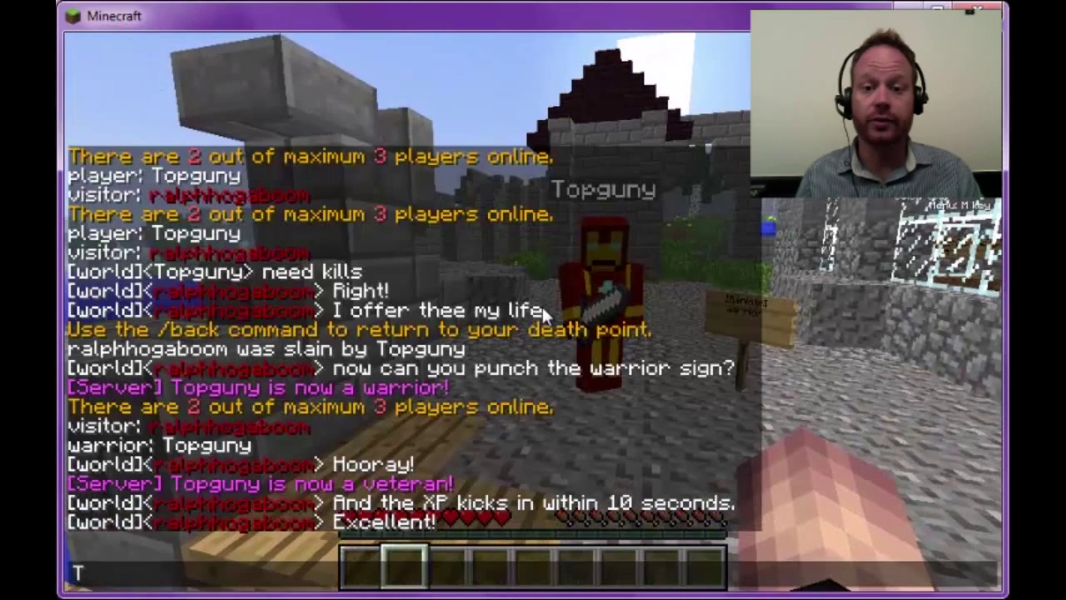
pyautogui.write('hank you, sir.')
pyautogui.press('Return')
pyautogui.write('t')
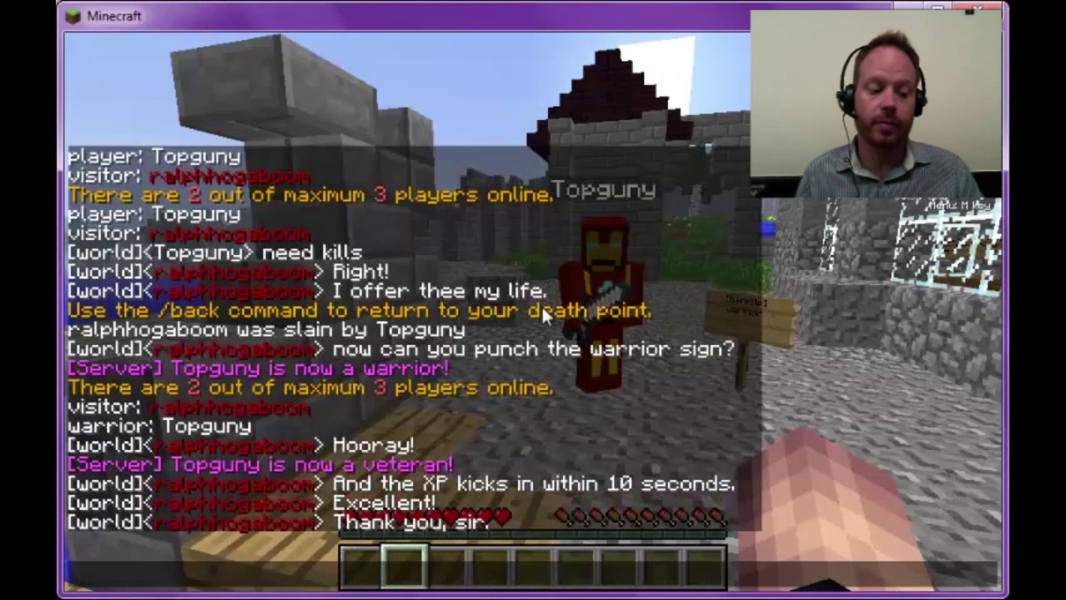
pyautogui.write("Youv'e been most helpf")
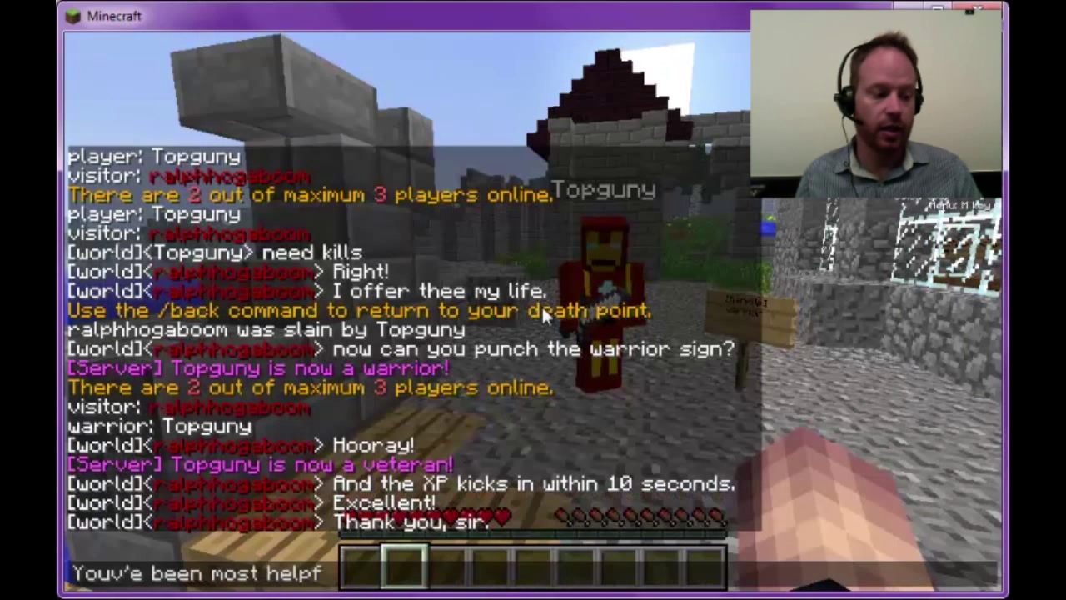
pyautogui.write('ul today.')
pyautogui.press('Return')
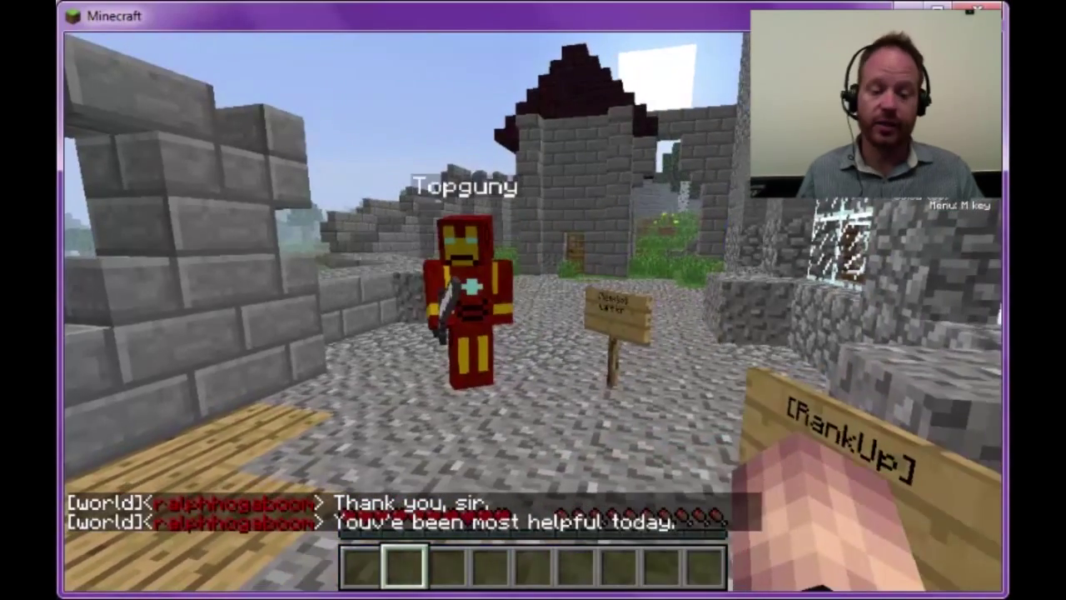
# Switch to creative game mode with /gm 1
pyautogui.press('/')
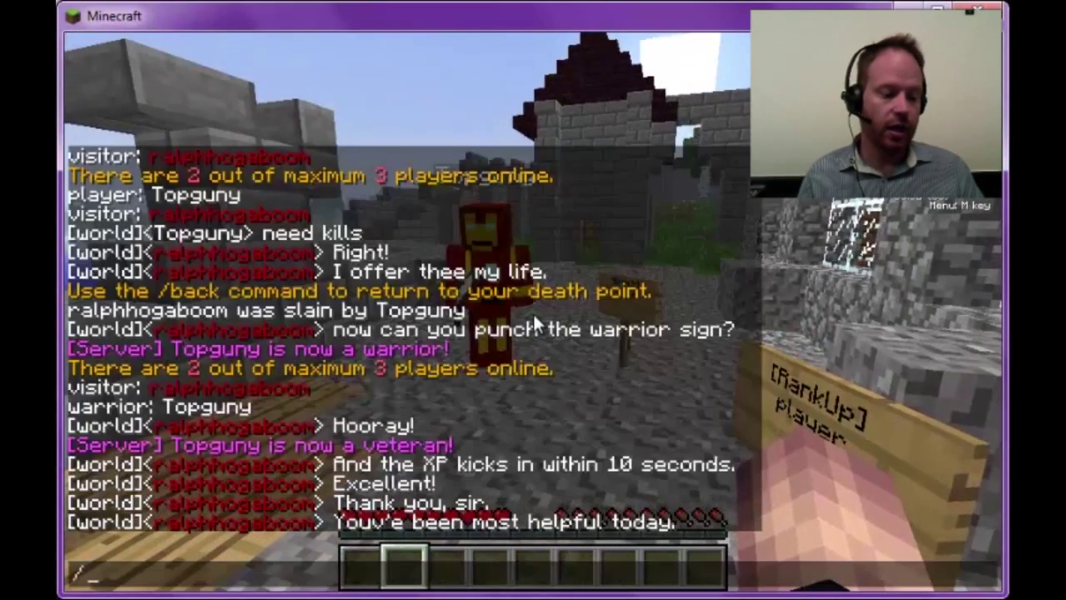
pyautogui.write('gm 1')
pyautogui.press('Return')
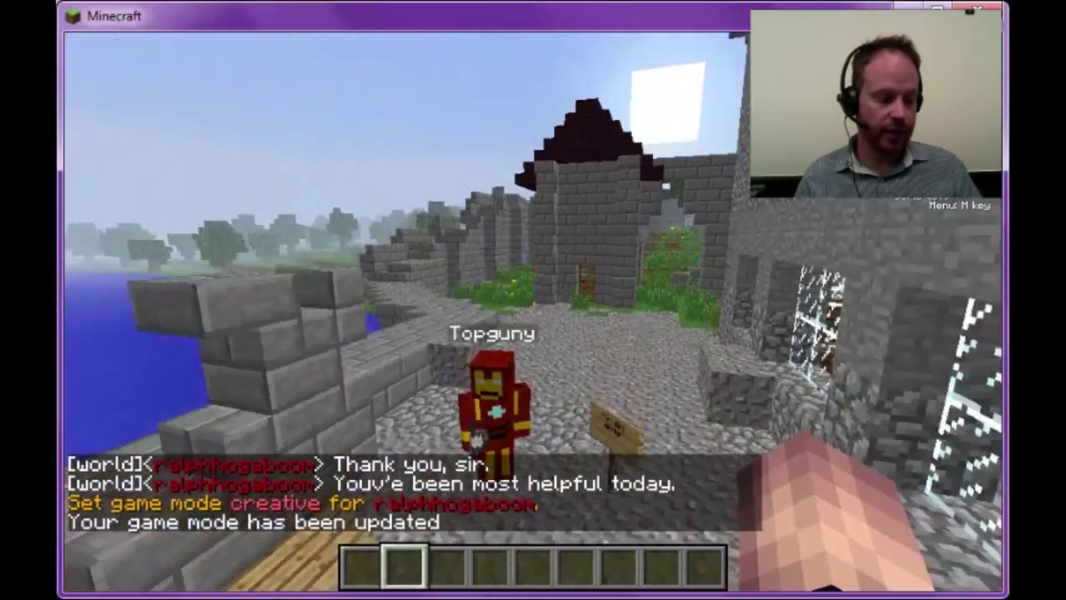
# Fly up and back from the village with the HUD hidden until only fog and sky remain
pyautogui.press('space')
pyautogui.press('space')
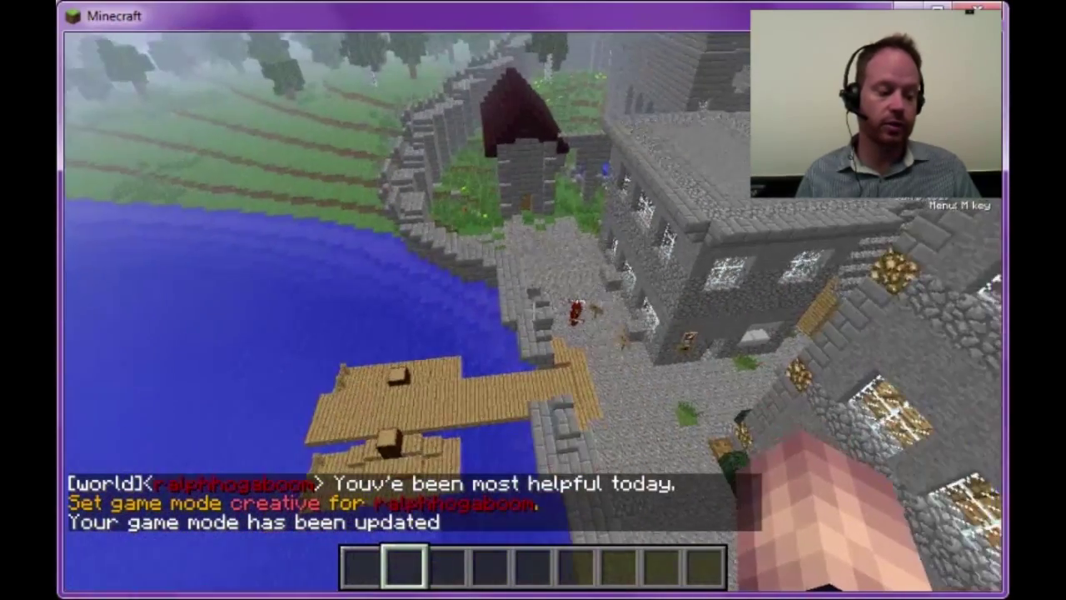
pyautogui.press('space')
pyautogui.press('s')
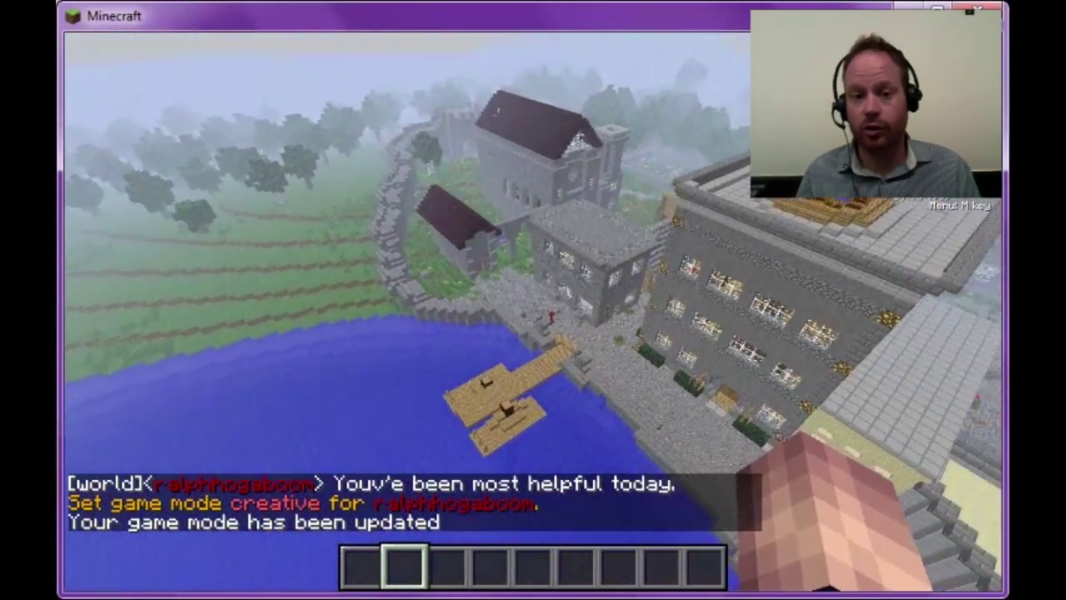
pyautogui.press('s')
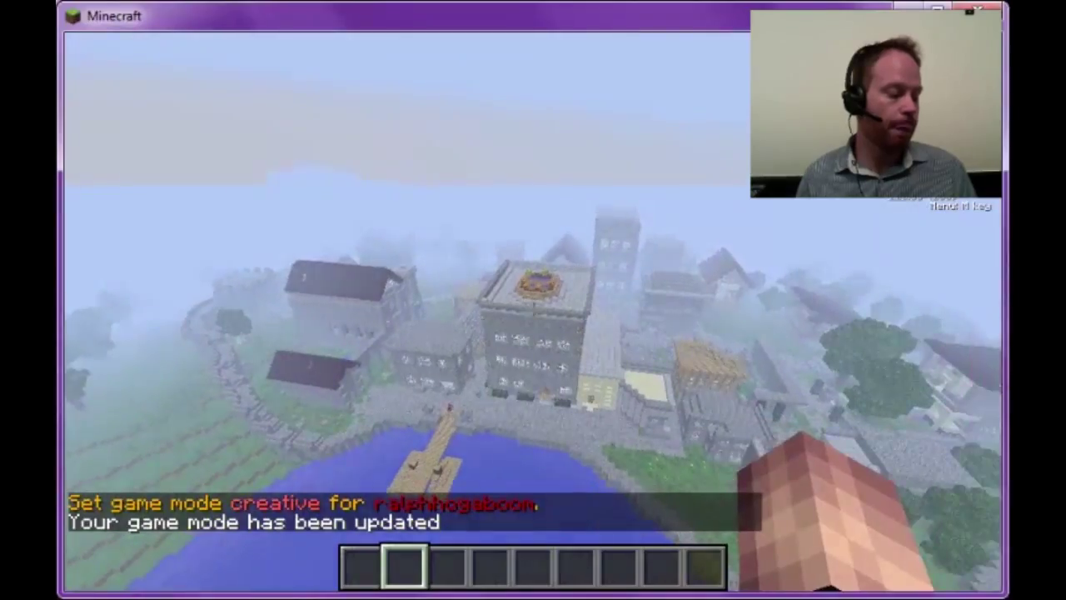
pyautogui.press('s')
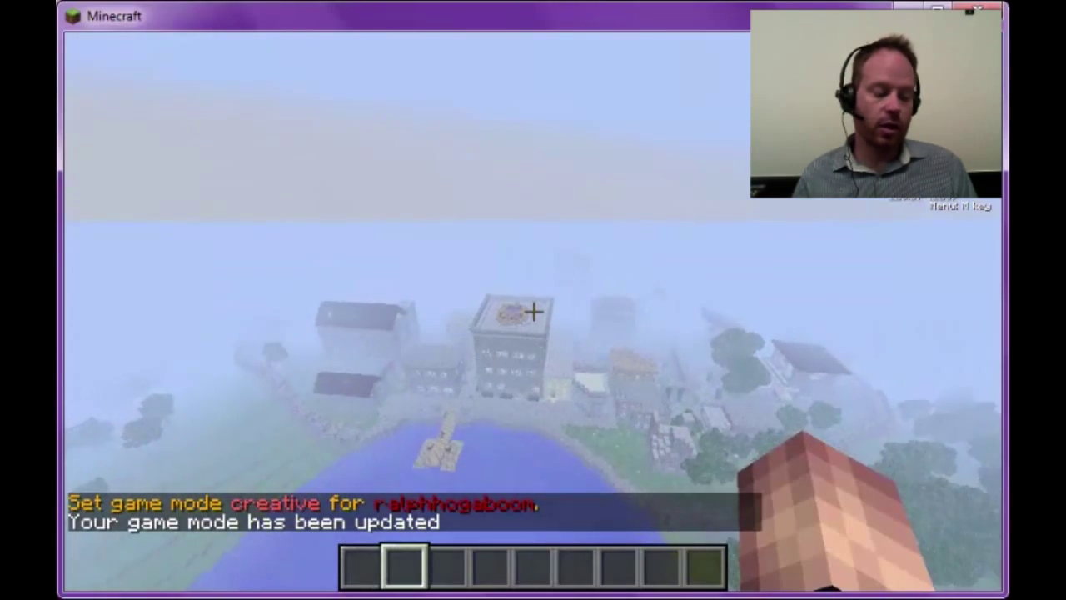
pyautogui.press('s')
pyautogui.press('F1')
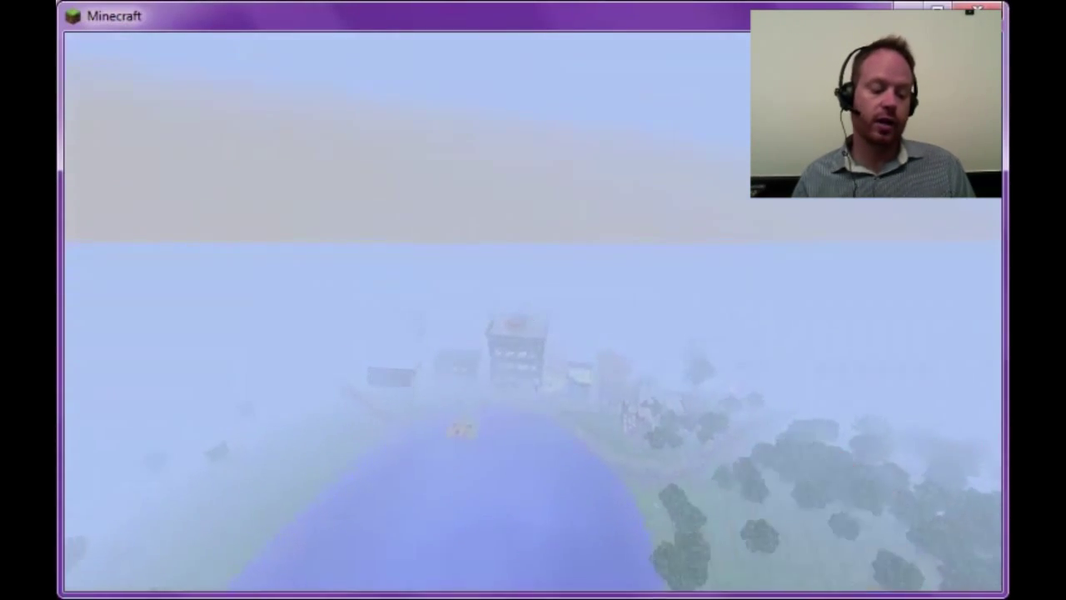
pyautogui.press('s')
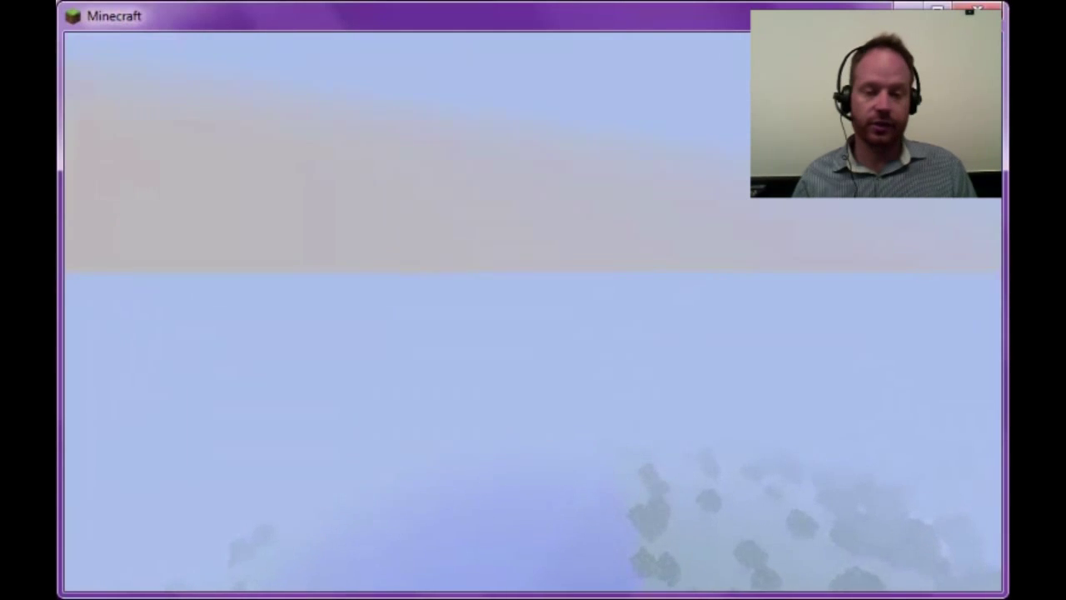
pyautogui.moveTo(533, 250)
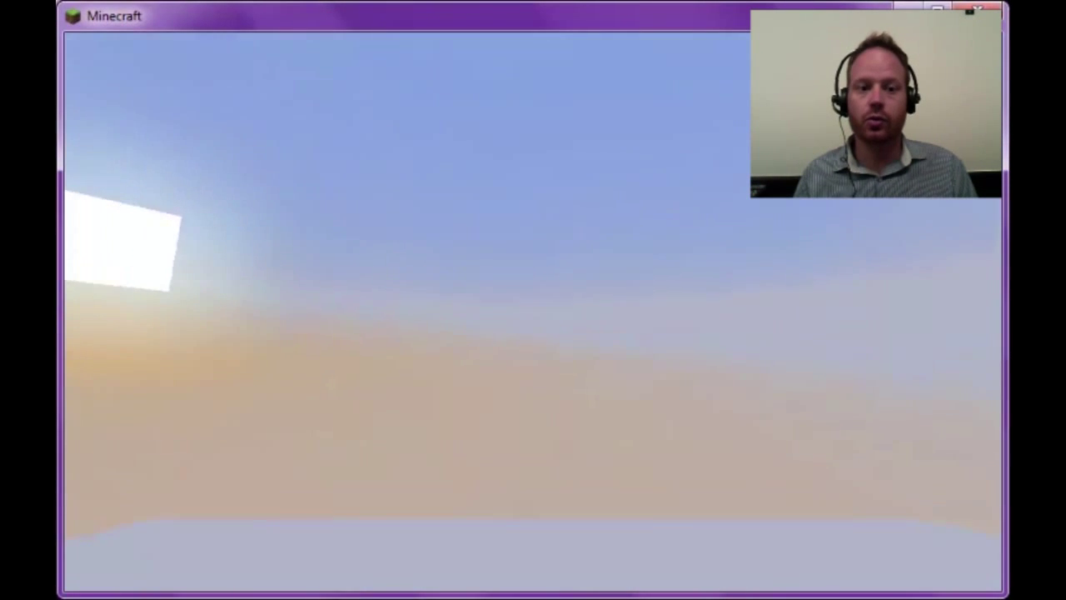
pyautogui.moveTo(533, 300)
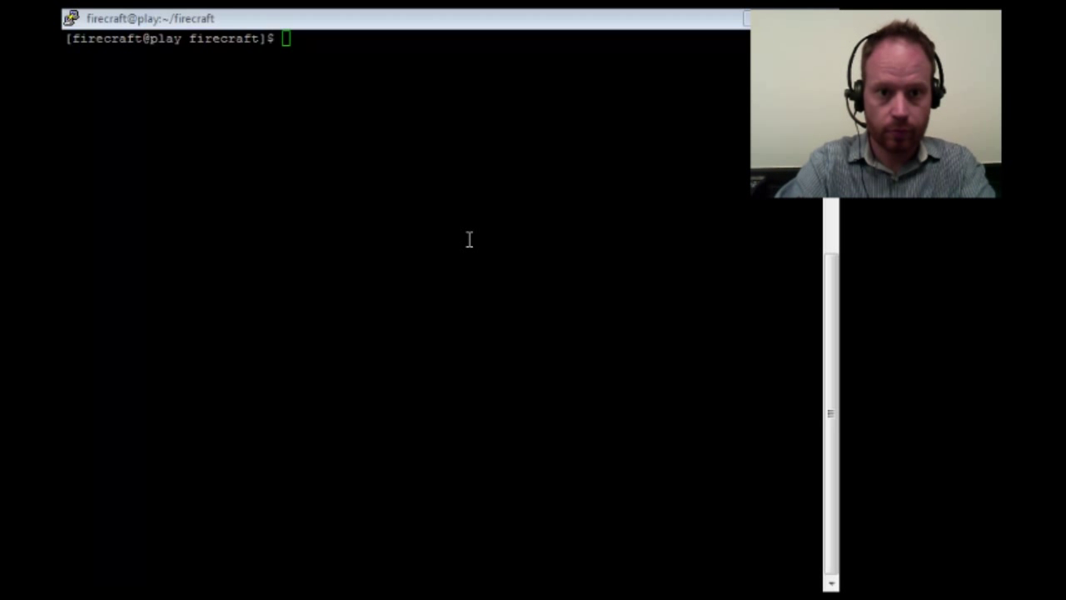
# Run cd plugins/ and vi CommandRank/config.yml in the server terminal, using Tab completion
pyautogui.click(469, 239)
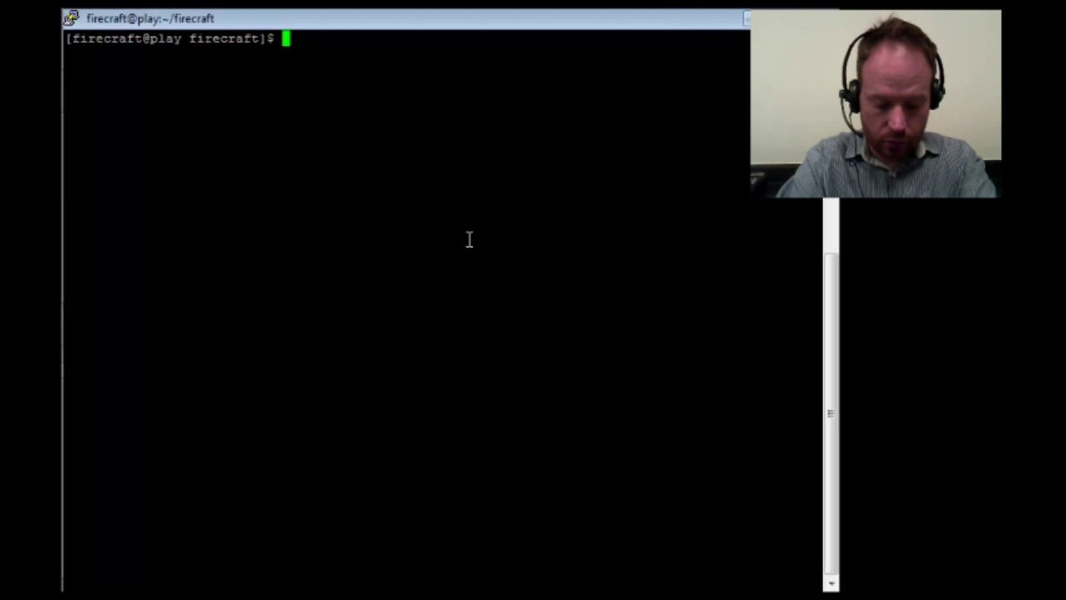
pyautogui.write('cd plu')
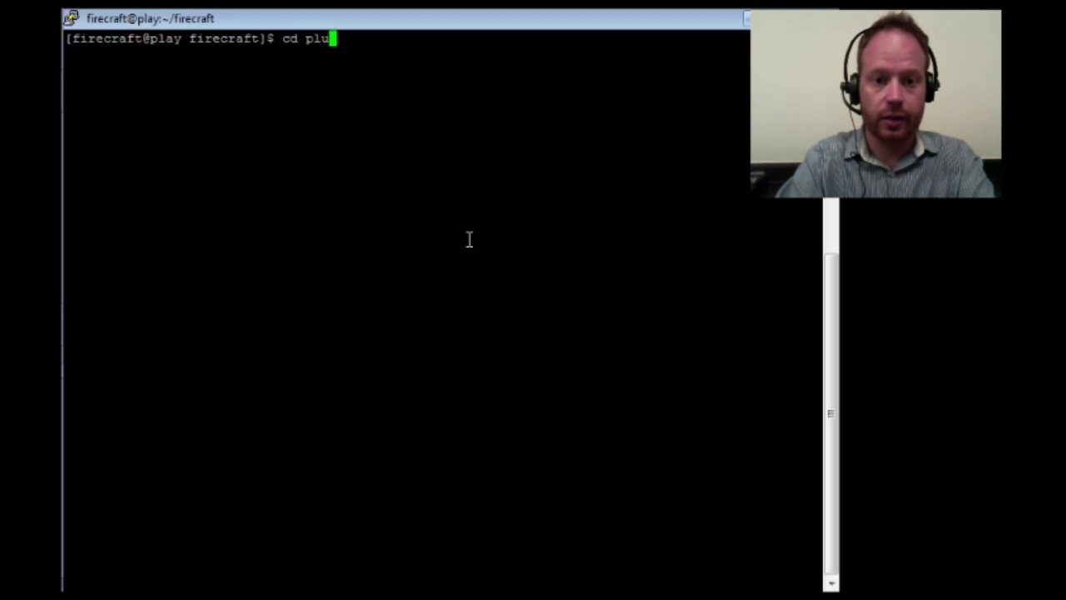
pyautogui.press('Tab')
pyautogui.press('Return')
pyautogui.write('vi Co')
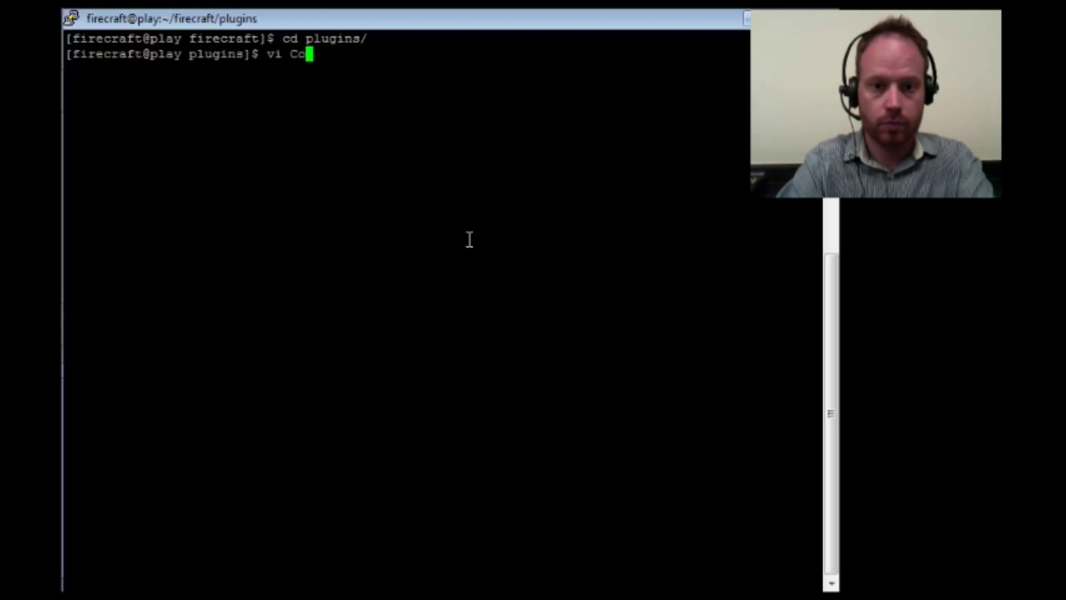
pyautogui.press('Tab')
pyautogui.write('/co')
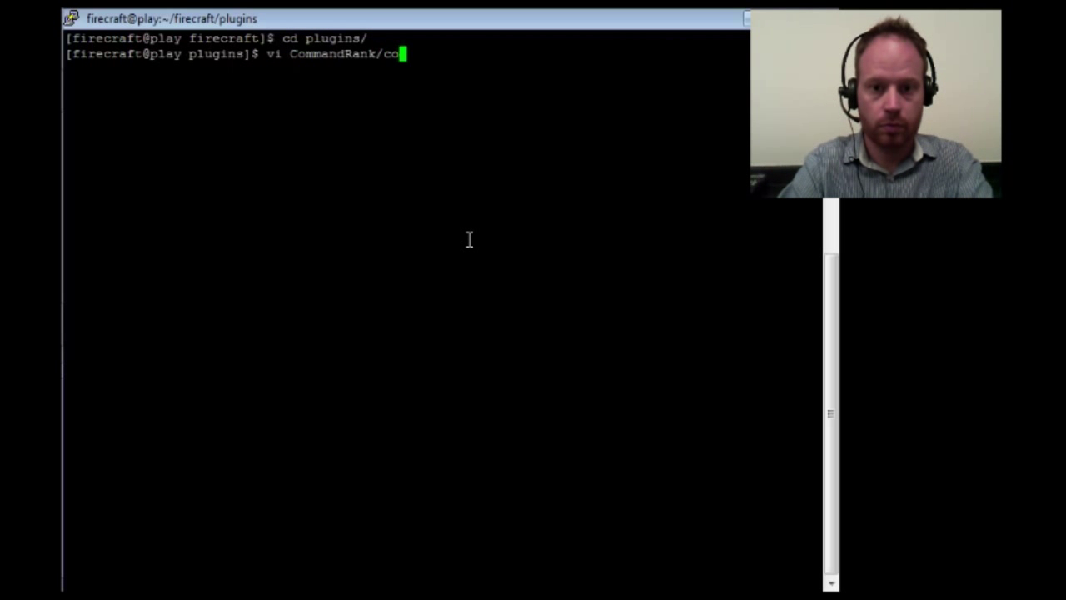
pyautogui.press('Tab')
pyautogui.press('Return')
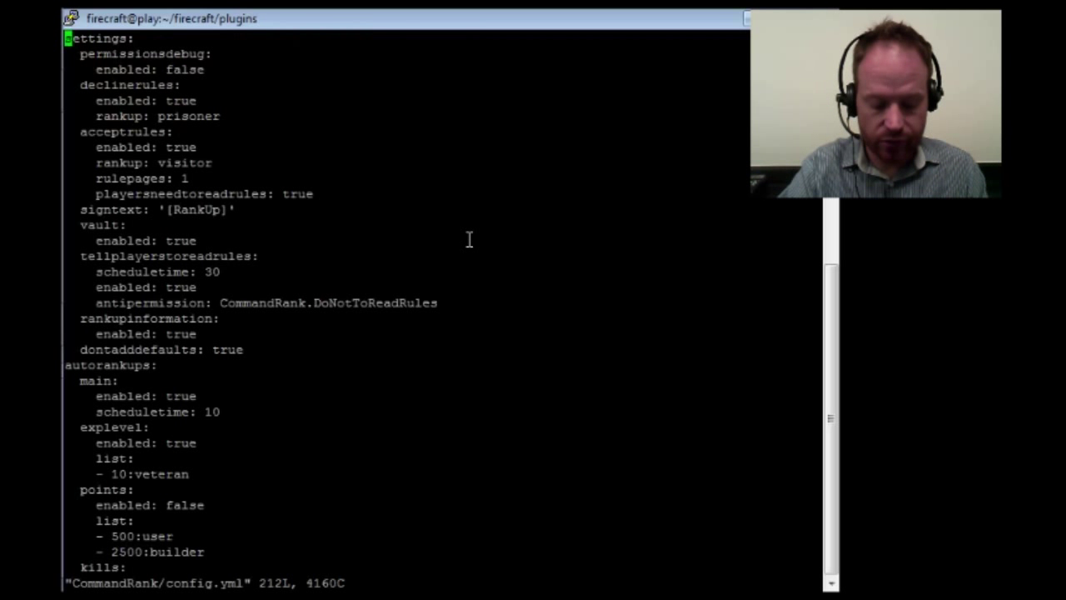
pyautogui.press('Down')
pyautogui.press('Down')
pyautogui.press('Down')
pyautogui.press('Down')
pyautogui.press('Down')
pyautogui.press('Down')
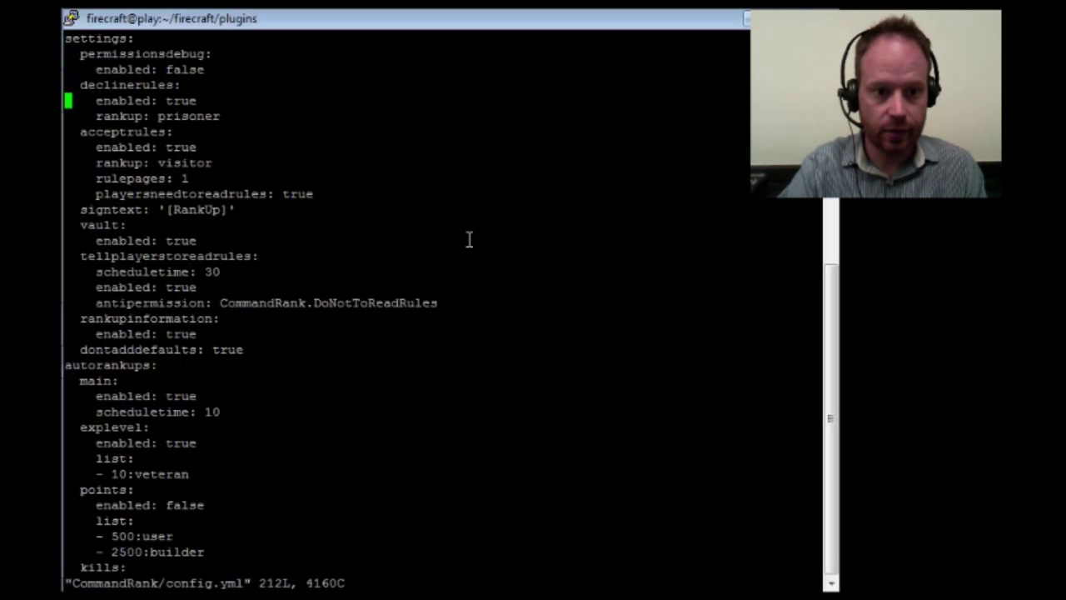
pyautogui.press('Right')
pyautogui.press('Right')
pyautogui.press('Right')
pyautogui.press('Down')
pyautogui.press('Right')
pyautogui.press('Right')
pyautogui.press('Right')
pyautogui.press('Right')
pyautogui.press('Right')
pyautogui.press('Right')
pyautogui.press('Right')
pyautogui.press('Right')
pyautogui.press('Right')
pyautogui.press('Right')
pyautogui.press('Right')
pyautogui.press('Right')
pyautogui.press('Right')
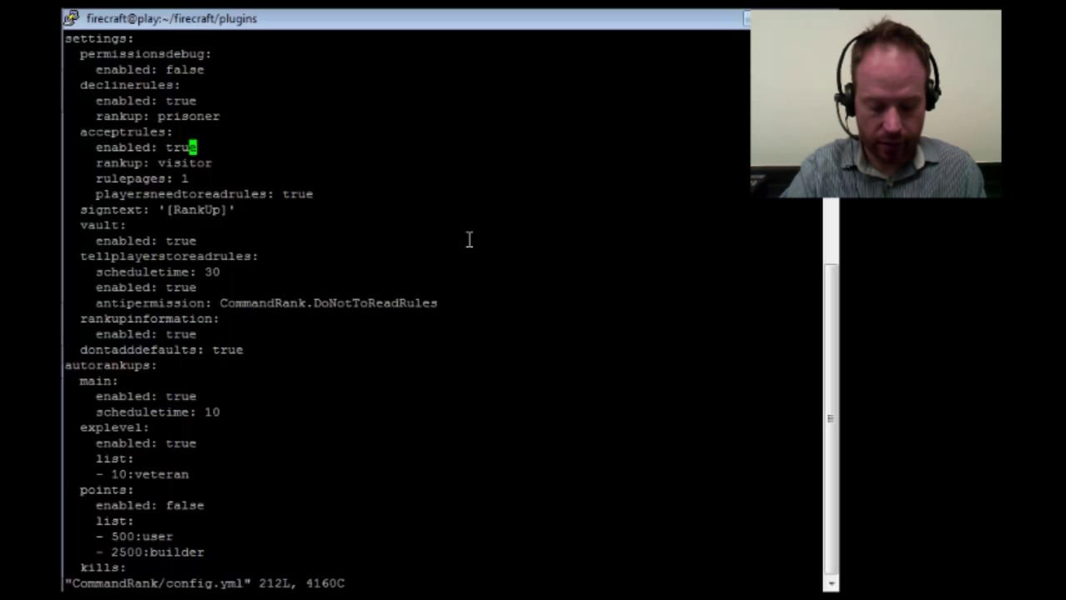
pyautogui.press('Down')
pyautogui.press('Down')
pyautogui.press('Down')
pyautogui.press('Down')
pyautogui.press('Down')
pyautogui.press('Down')
pyautogui.press('Down')
pyautogui.press('Down')
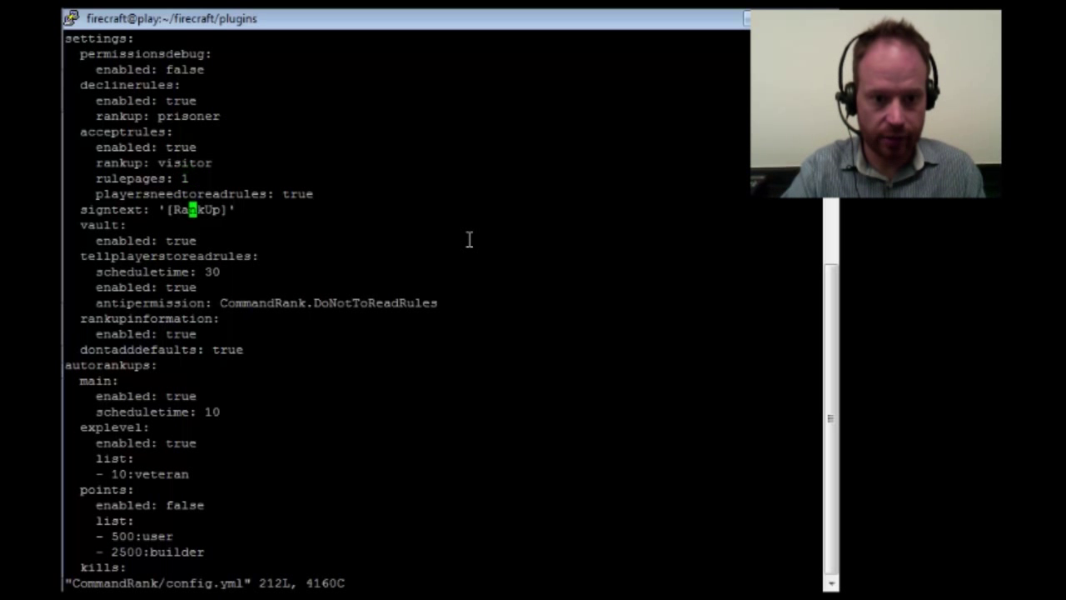
pyautogui.press('Up')
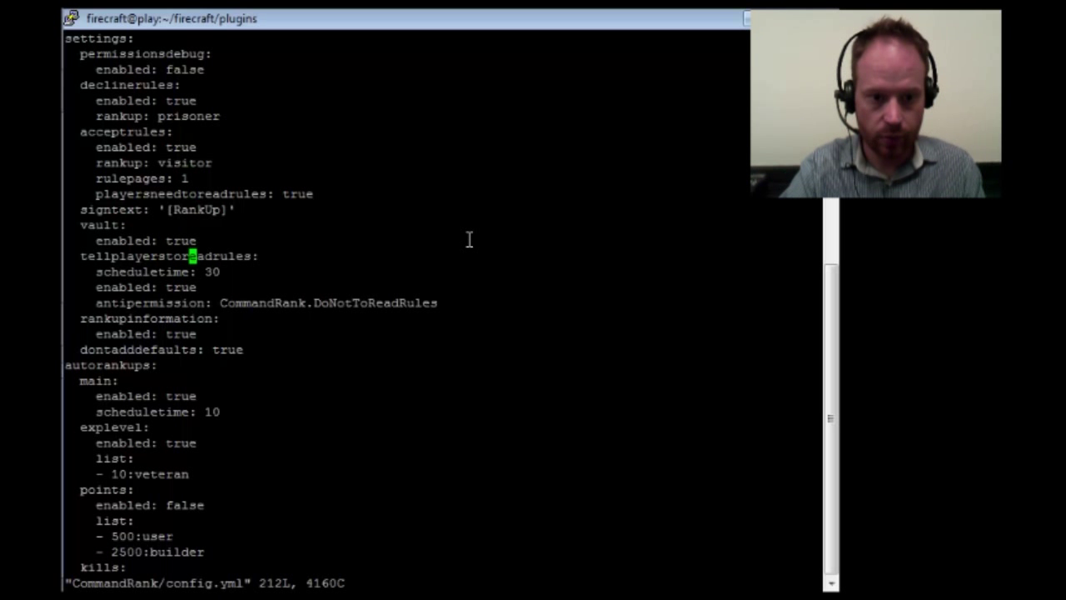
pyautogui.press('Down')
pyautogui.press('Down')
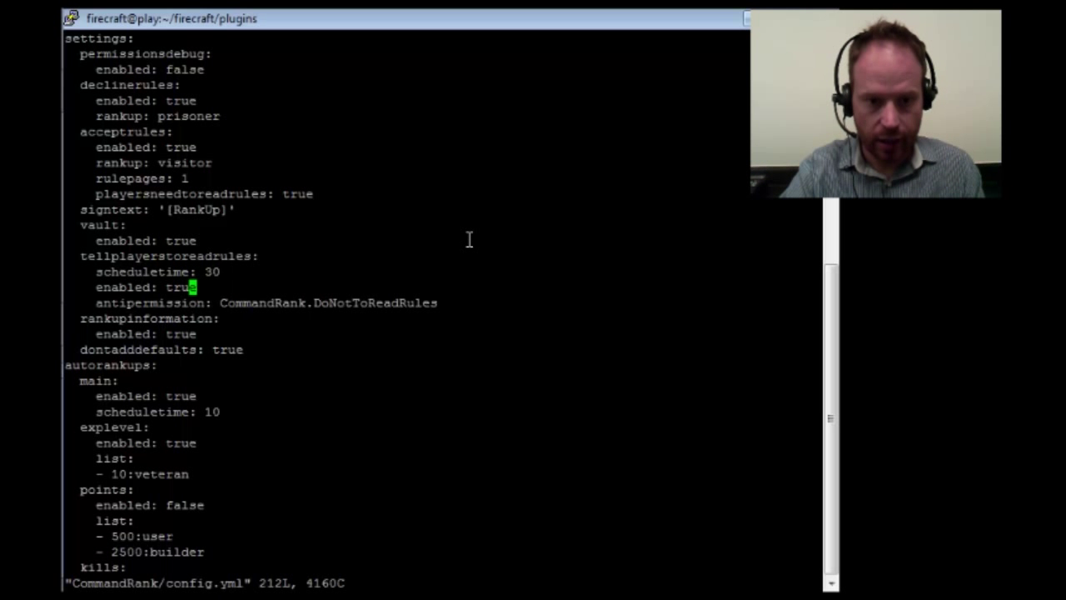
pyautogui.press('Up')
pyautogui.press('Up')
pyautogui.press('Up')
pyautogui.press('Up')
pyautogui.press('Up')
pyautogui.press('Up')
pyautogui.press('Up')
pyautogui.press('Up')
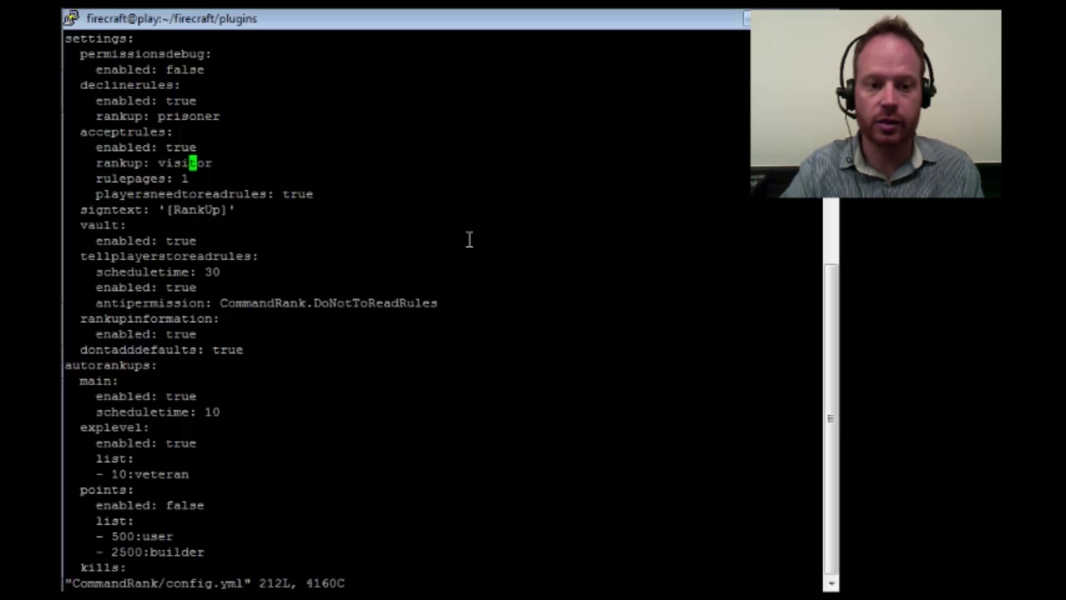
pyautogui.press('Right')
pyautogui.press('Right')
pyautogui.press('Up')
pyautogui.press('Down')
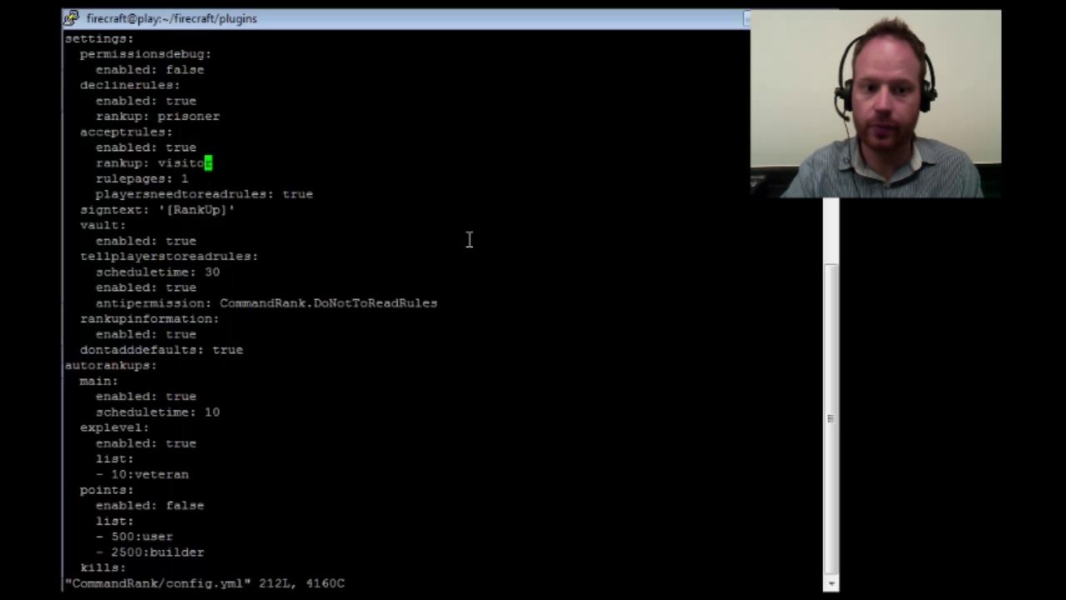
pyautogui.press('Left')
pyautogui.press('Left')
pyautogui.press('Left')
pyautogui.press('Left')
pyautogui.press('Left')
pyautogui.press('Left')
pyautogui.press('Down')
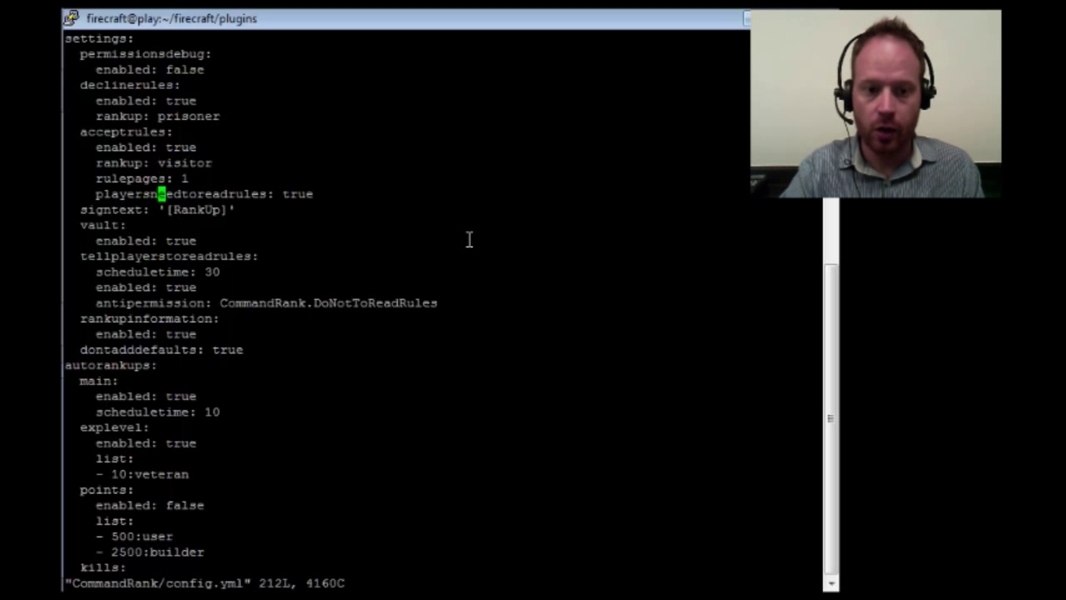
pyautogui.press('Right')
pyautogui.press('Right')
pyautogui.press('Right')
pyautogui.press('Right')
pyautogui.press('Right')
pyautogui.press('Right')
pyautogui.press('Right')
pyautogui.press('Right')
pyautogui.press('Right')
pyautogui.press('Right')
pyautogui.press('Right')
pyautogui.press('Right')
pyautogui.press('Right')
pyautogui.press('Right')
pyautogui.press('Right')
pyautogui.press('Right')
pyautogui.press('Right')
pyautogui.press('Right')
pyautogui.press('Right')
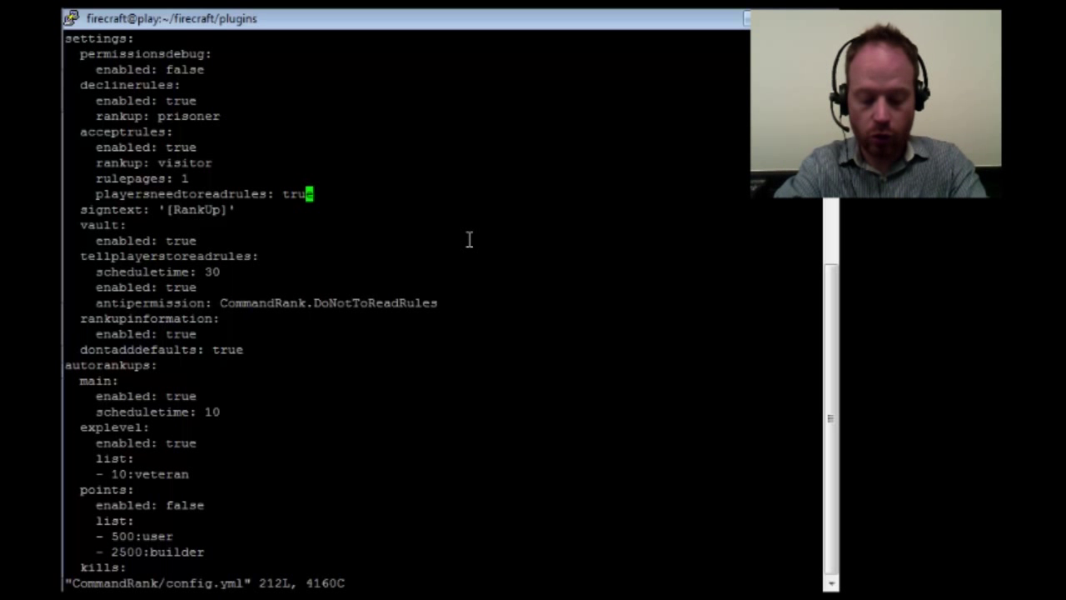
pyautogui.press('Down')
pyautogui.press('Down')
pyautogui.press('Down')
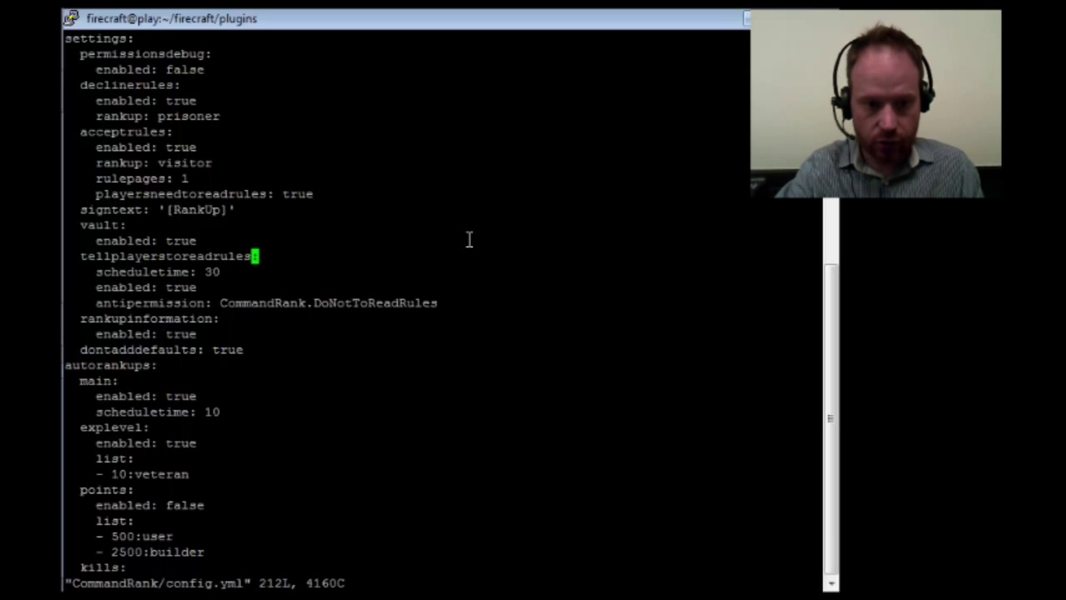
# Review the rankups section and the visitor rank's onlinetime requirement
pyautogui.press('Down')
pyautogui.press('Down')
pyautogui.press('Down')
pyautogui.press('Down')
pyautogui.press('Down')
pyautogui.press('Down')
pyautogui.press('Down')
pyautogui.press('Down')
pyautogui.press('Down')
pyautogui.press('Down')
pyautogui.press('Down')
pyautogui.press('Down')
pyautogui.press('Down')
pyautogui.press('Down')
pyautogui.press('Down')
pyautogui.press('Down')
pyautogui.press('Down')
pyautogui.press('Down')
pyautogui.press('Down')
pyautogui.press('Down')
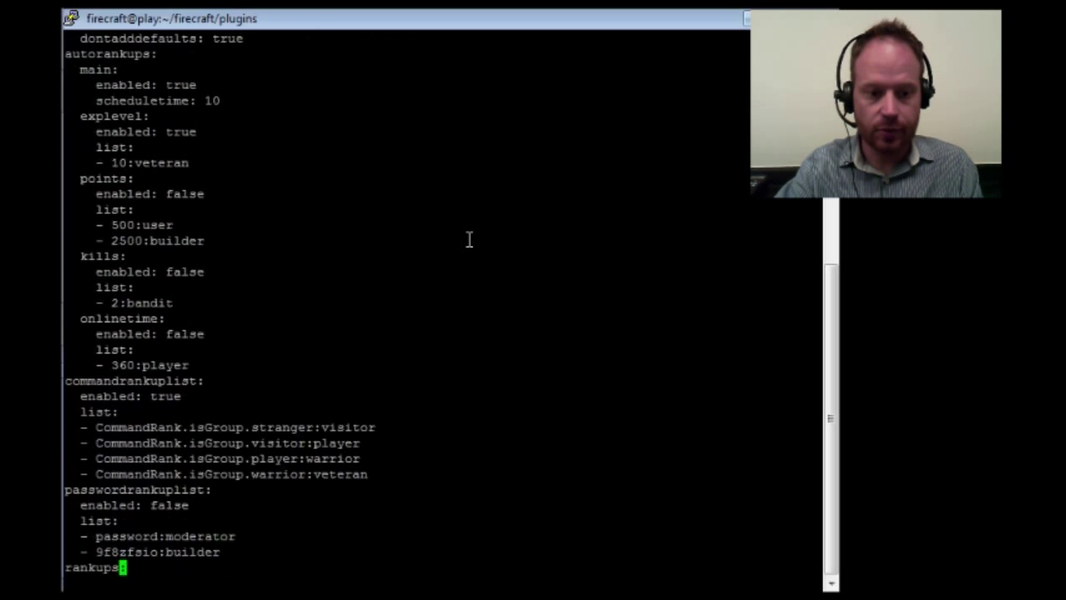
pyautogui.press('Down')
pyautogui.press('Down')
pyautogui.press('Down')
pyautogui.press('Down')
pyautogui.press('Down')
pyautogui.press('Down')
pyautogui.press('Down')
pyautogui.press('Down')
pyautogui.press('Down')
pyautogui.press('Down')
pyautogui.press('Down')
pyautogui.press('Down')
pyautogui.press('Down')
pyautogui.press('Down')
pyautogui.press('Down')
pyautogui.press('Down')
pyautogui.press('Down')
pyautogui.press('Down')
pyautogui.press('Down')
pyautogui.press('Up')
pyautogui.press('Up')
pyautogui.press('Up')
pyautogui.press('Up')
pyautogui.press('Up')
pyautogui.press('Up')
pyautogui.press('Up')
pyautogui.press('Up')
pyautogui.press('Up')
pyautogui.press('Up')
pyautogui.press('Up')
pyautogui.press('Up')
pyautogui.press('Up')
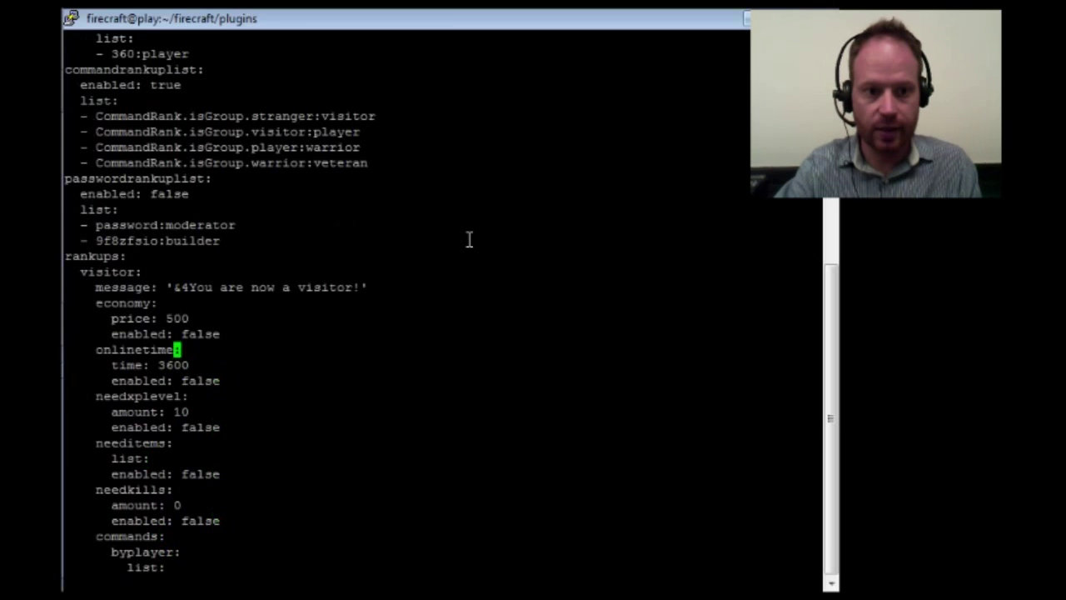
pyautogui.press('Up')
pyautogui.press('Up')
pyautogui.press('Up')
pyautogui.press('Up')
pyautogui.press('Up')
pyautogui.press('Up')
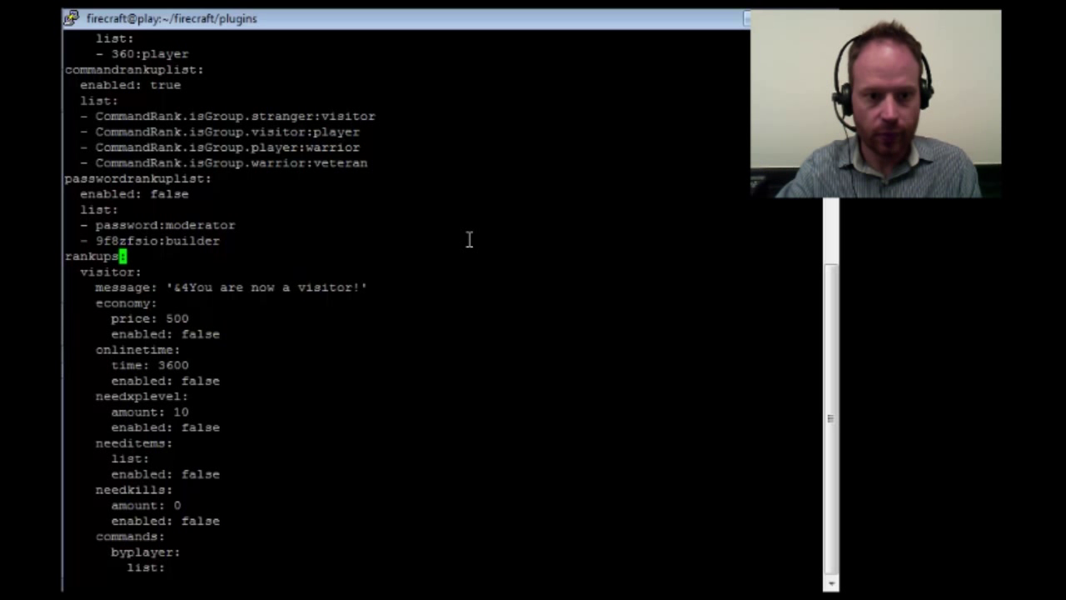
pyautogui.press('Down')
pyautogui.press('Up')
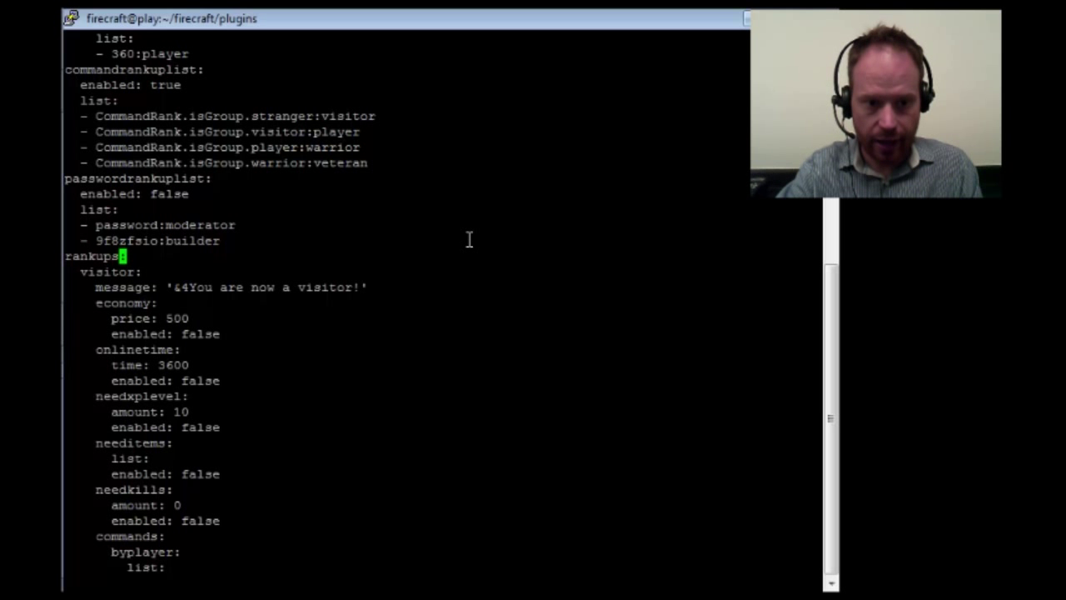
# Review the economy, onlinetime and needxplevel enabled settings and the byconsole pex group set visitor command
pyautogui.press('Down')
pyautogui.press('Down')
pyautogui.press('Down')
pyautogui.press('Down')
pyautogui.press('Down')
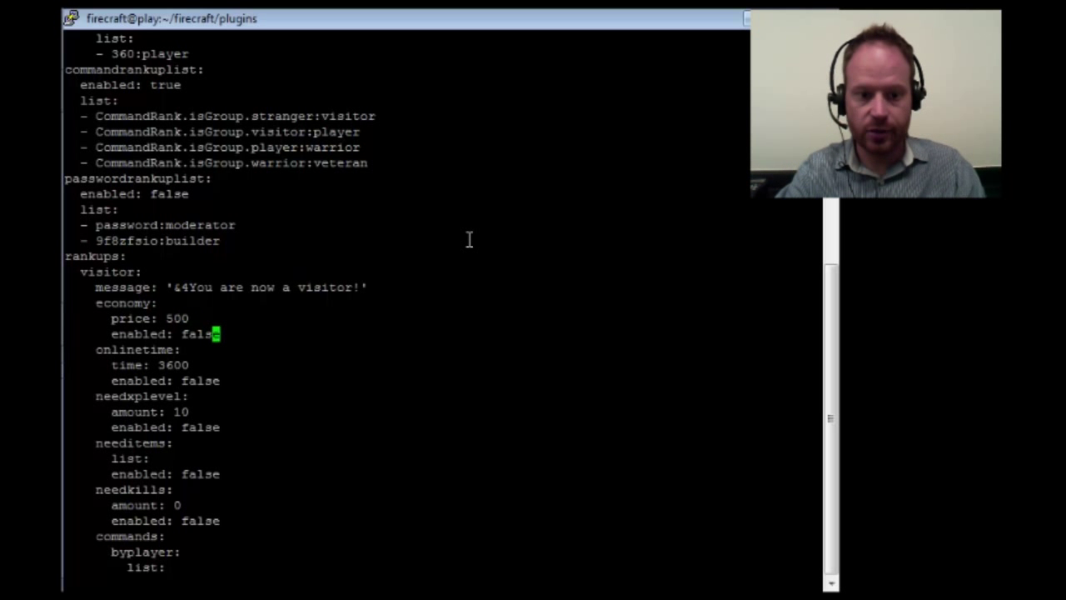
pyautogui.press('Down')
pyautogui.press('Down')
pyautogui.press('Down')
pyautogui.press('Down')
pyautogui.press('Down')
pyautogui.press('Down')
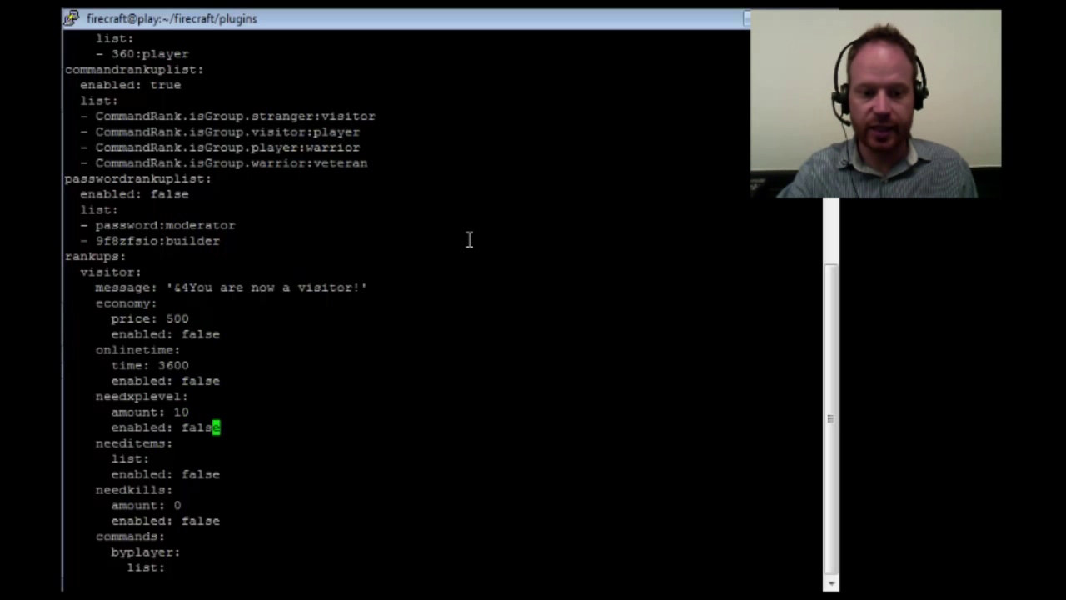
pyautogui.press('Down')
pyautogui.press('Down')
pyautogui.press('Down')
pyautogui.press('Down')
pyautogui.press('Down')
pyautogui.press('Down')
pyautogui.press('Down')
pyautogui.press('Down')
pyautogui.press('Down')
pyautogui.press('Down')
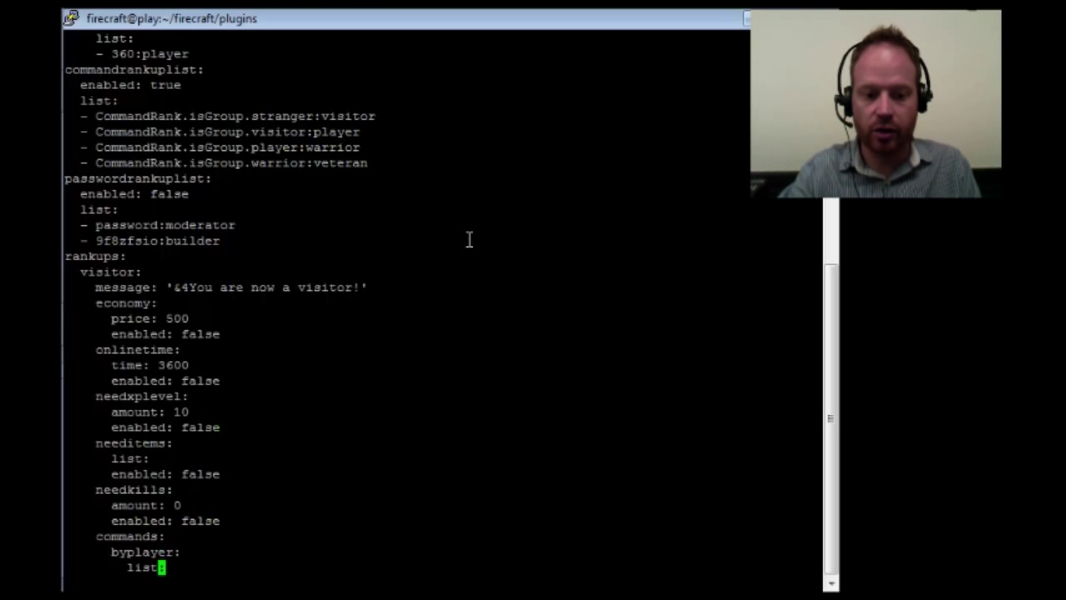
pyautogui.press('Down')
pyautogui.press('Down')
pyautogui.press('Down')
pyautogui.press('Down')
pyautogui.press('Down')
pyautogui.press('Down')
pyautogui.press('Down')
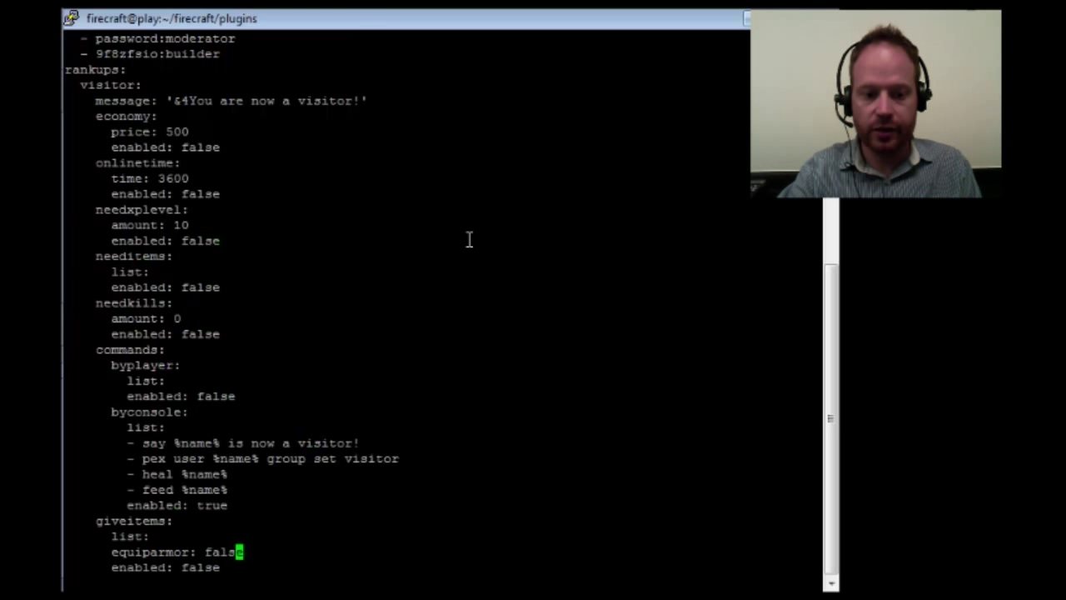
pyautogui.press('Up')
pyautogui.press('Up')
pyautogui.press('Up')
pyautogui.press('Up')
pyautogui.press('Up')
pyautogui.press('Up')
pyautogui.press('Up')
pyautogui.press('Up')
pyautogui.press('Up')
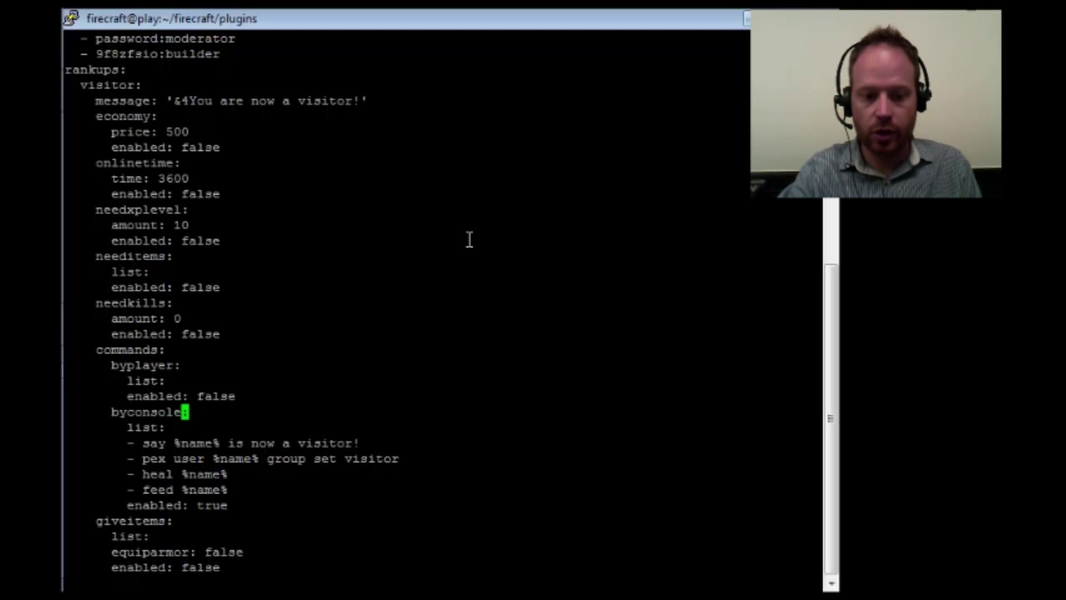
pyautogui.press('Down')
pyautogui.press('Down')
pyautogui.press('Down')
pyautogui.press('Down')
pyautogui.press('Up')
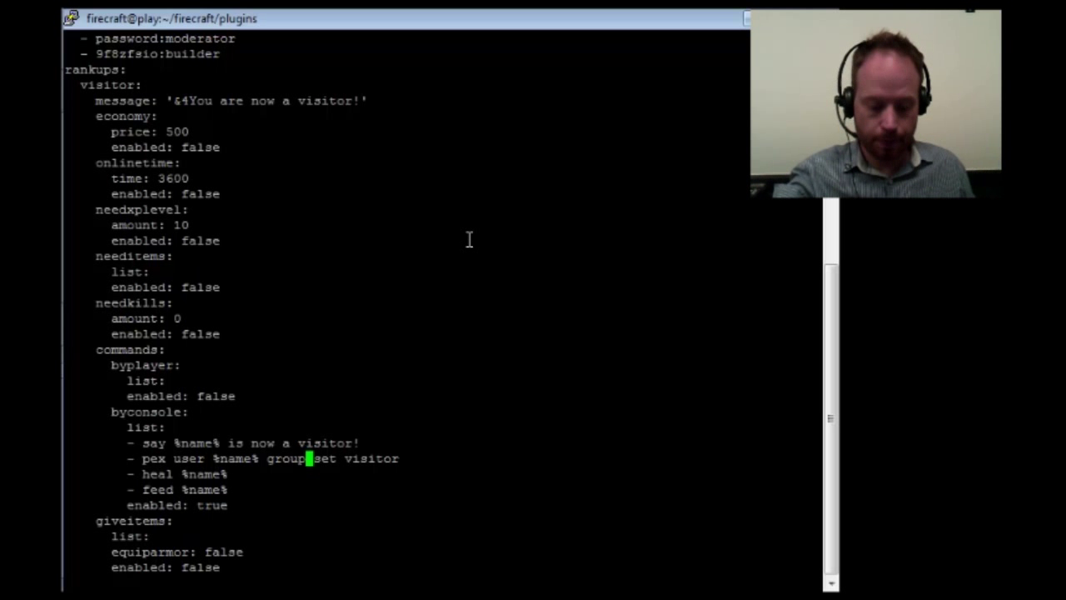
pyautogui.press('Up')
pyautogui.press('Up')
pyautogui.press('Up')
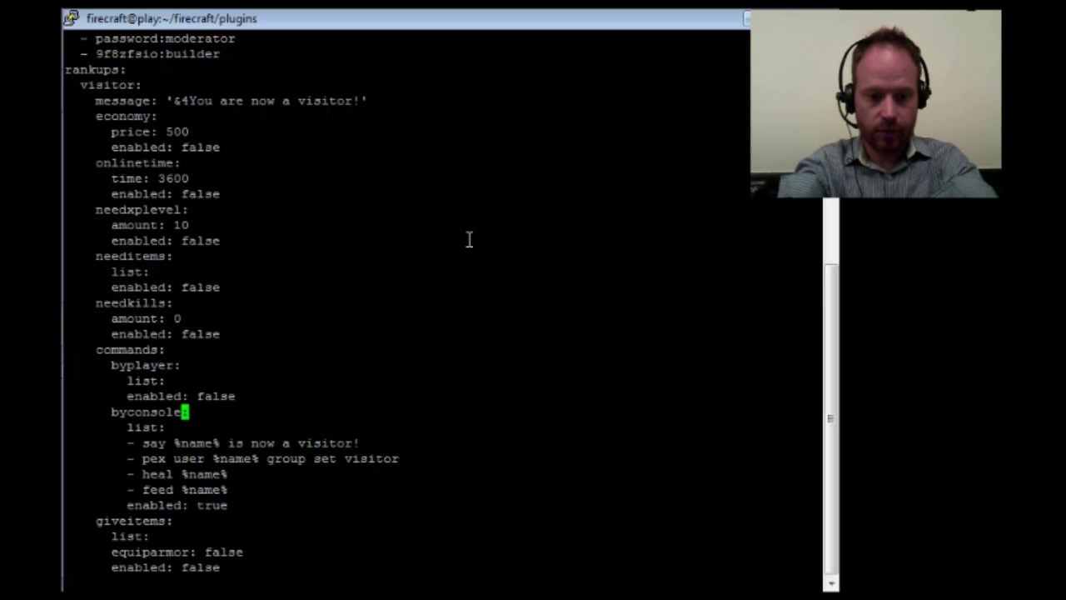
# Quit config.yml with :q and enter vi PermissionsEx/permissions.yml at the prompt
pyautogui.write(':q')
pyautogui.press('Return')
pyautogui.write('vi PermissionsEx')
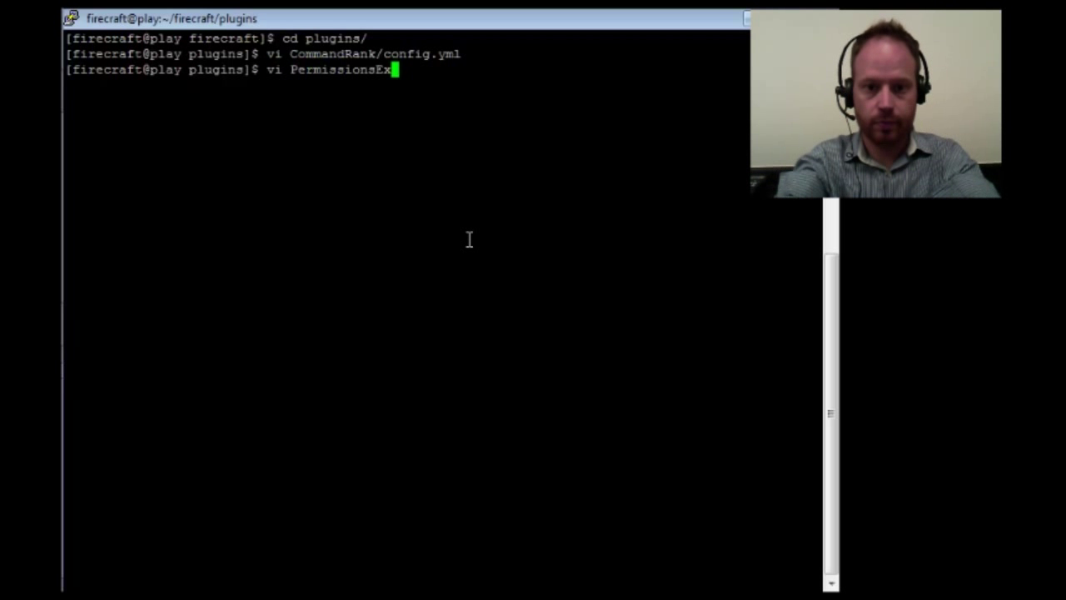
pyautogui.write('/permissions.yml')
# Open permissions.yml and step through the stranger group's default setting and the visitor group's inheritance and permissions
pyautogui.press('Return')
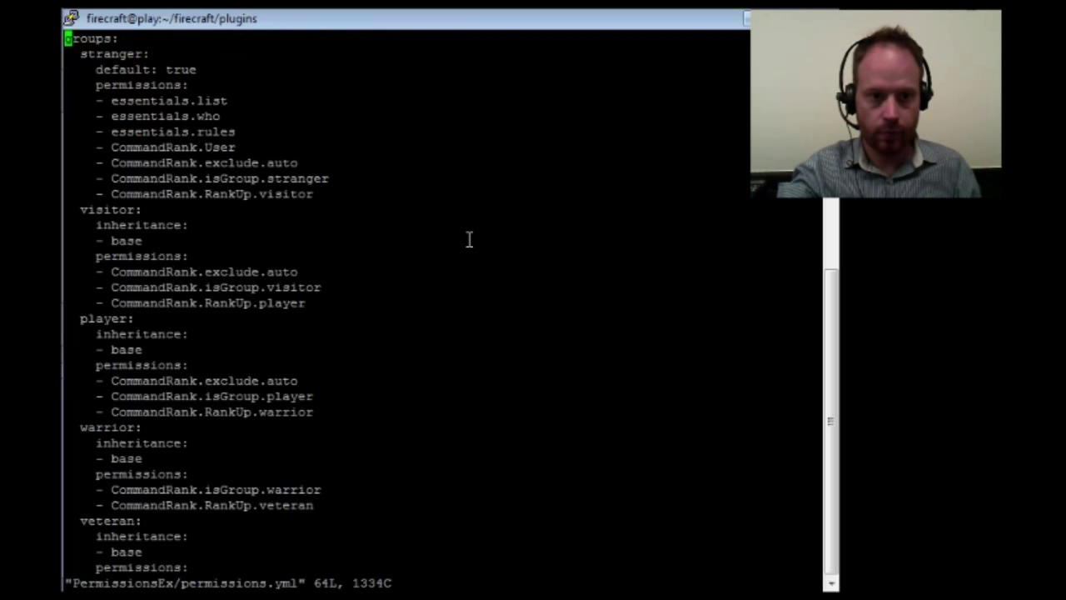
pyautogui.press('Down')
pyautogui.press('Down')
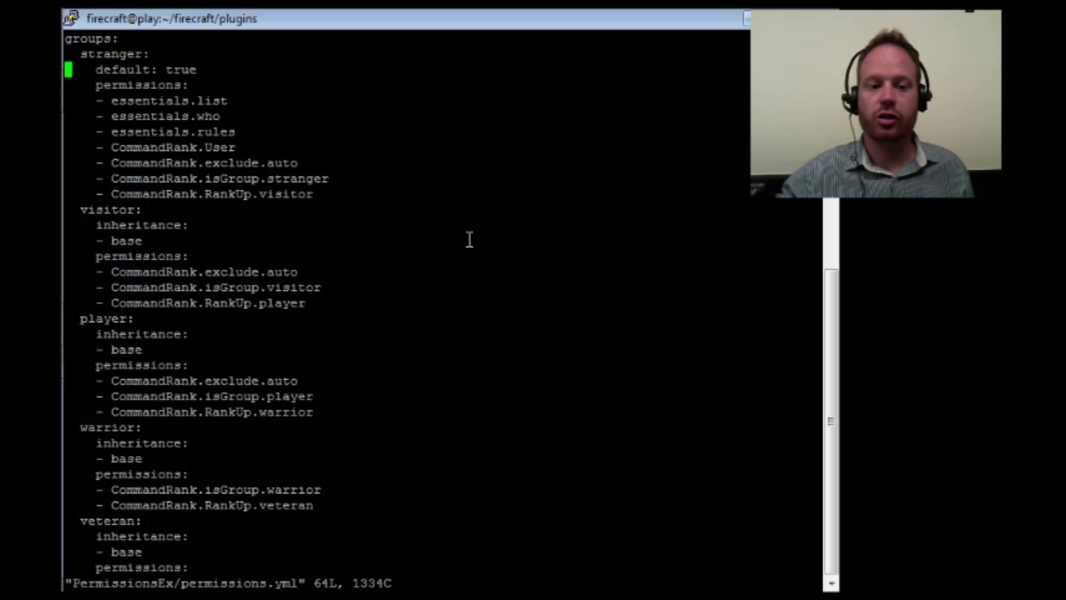
pyautogui.press('Down')
pyautogui.press('Down')
pyautogui.press('Down')
pyautogui.press('Down')
pyautogui.press('Down')
pyautogui.press('Down')
pyautogui.press('Down')
pyautogui.press('Down')
pyautogui.press('Down')
pyautogui.press('Down')
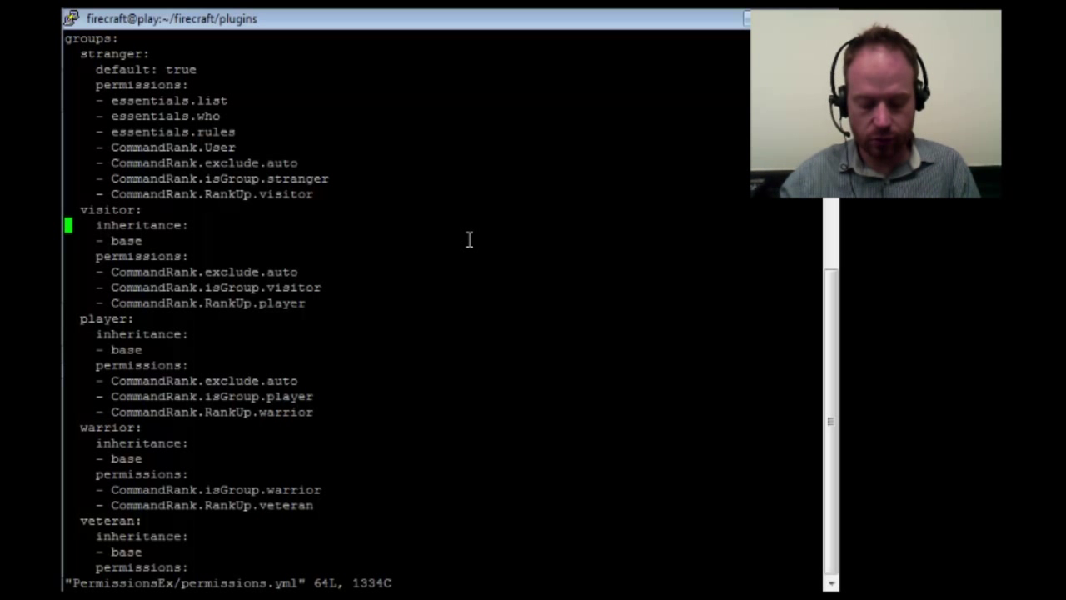
pyautogui.press('Up')
pyautogui.press('Up')
pyautogui.press('Up')
pyautogui.press('Up')
pyautogui.press('Up')
pyautogui.press('Up')
pyautogui.press('Up')
pyautogui.press('Up')
pyautogui.press('Up')
pyautogui.press('Up')
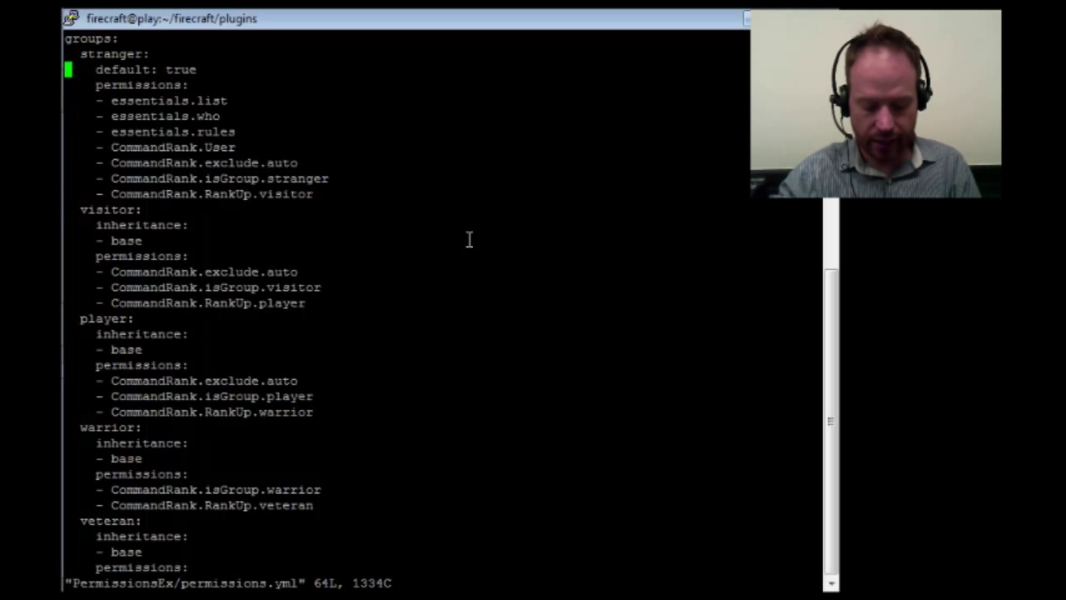
pyautogui.press('Down')
pyautogui.press('Down')
pyautogui.press('Down')
pyautogui.press('Down')
pyautogui.press('Down')
pyautogui.press('Down')
pyautogui.press('Down')
pyautogui.press('Down')
pyautogui.press('Down')
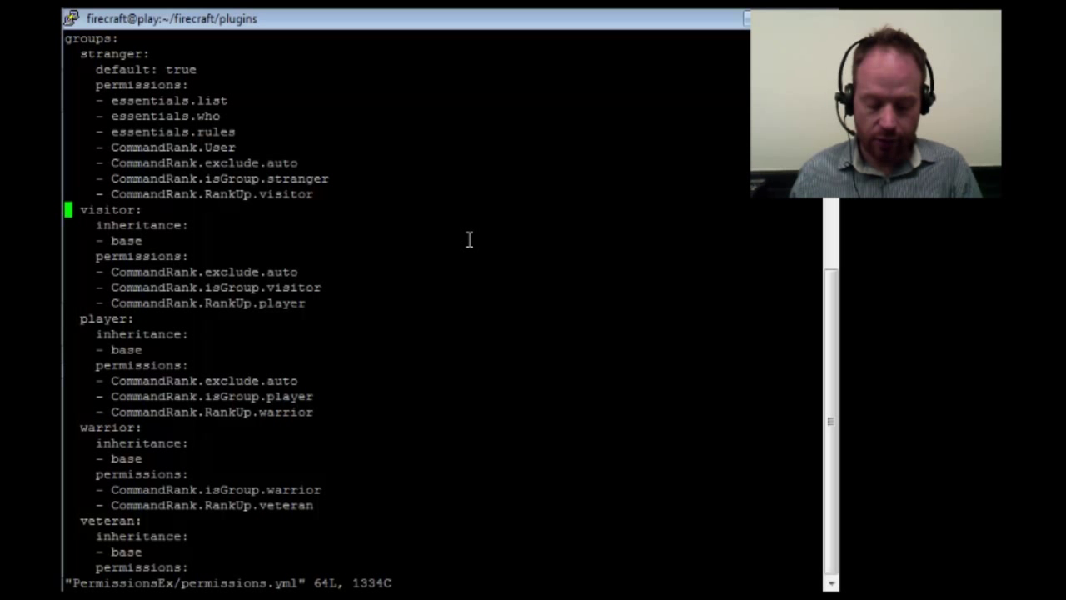
pyautogui.press('Up')
pyautogui.press('Up')
pyautogui.press('Up')
pyautogui.press('Up')
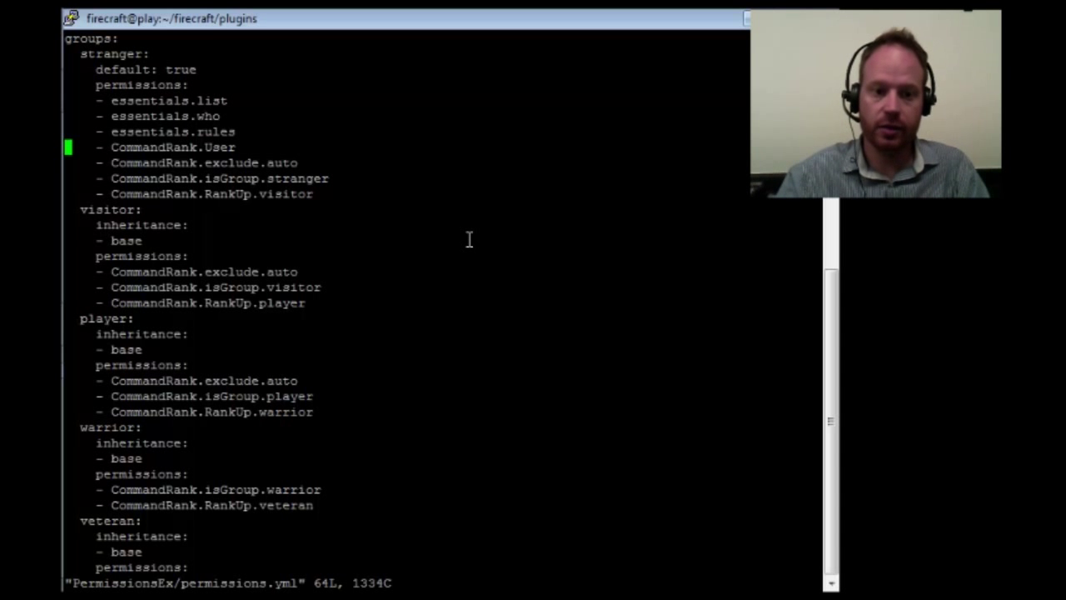
pyautogui.press('j')
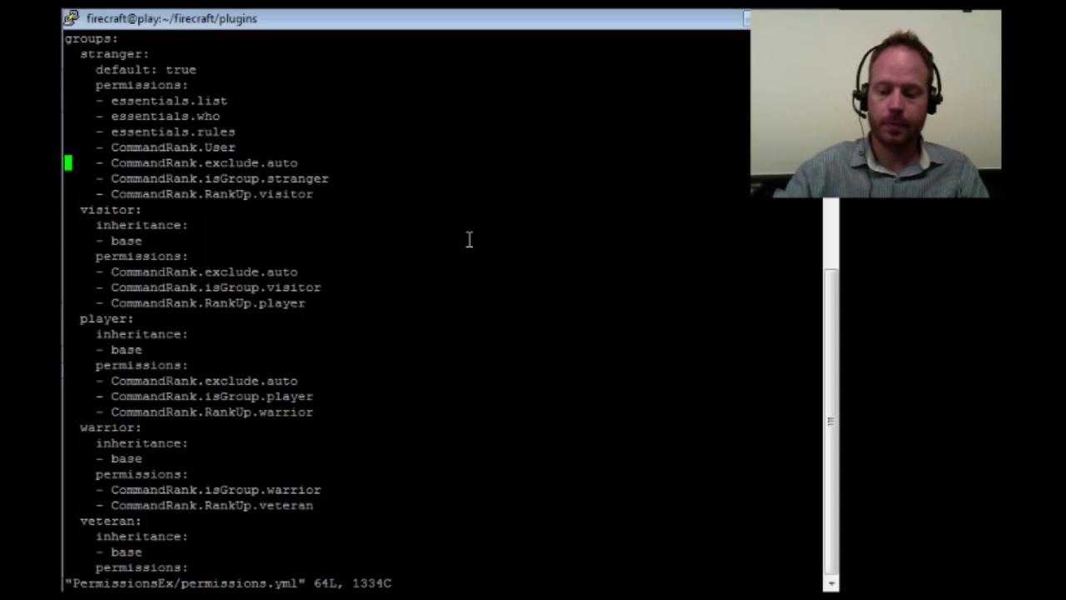
pyautogui.press('j')
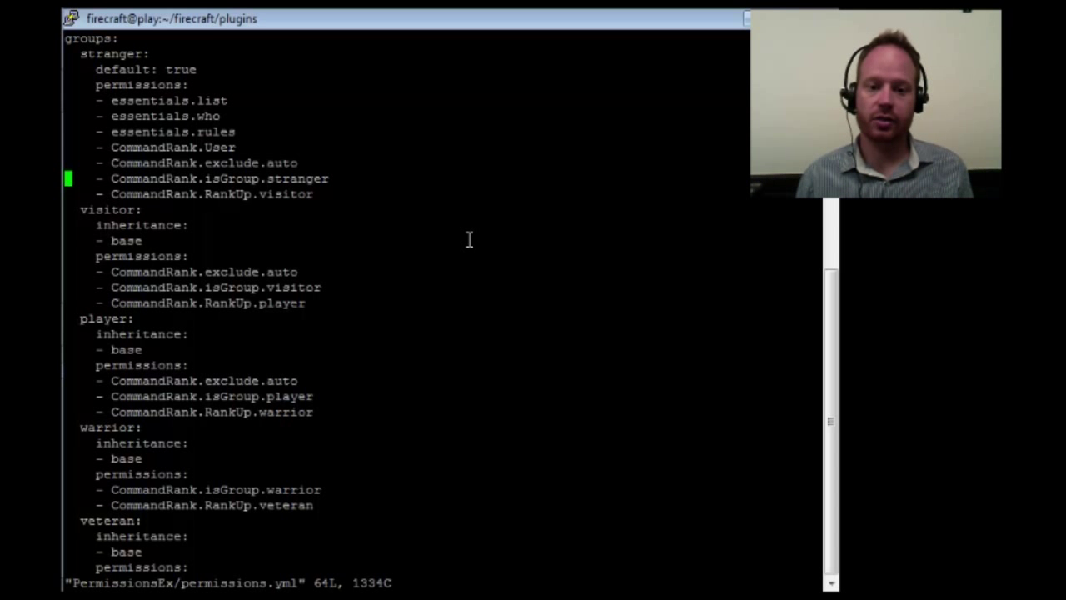
pyautogui.press('j')
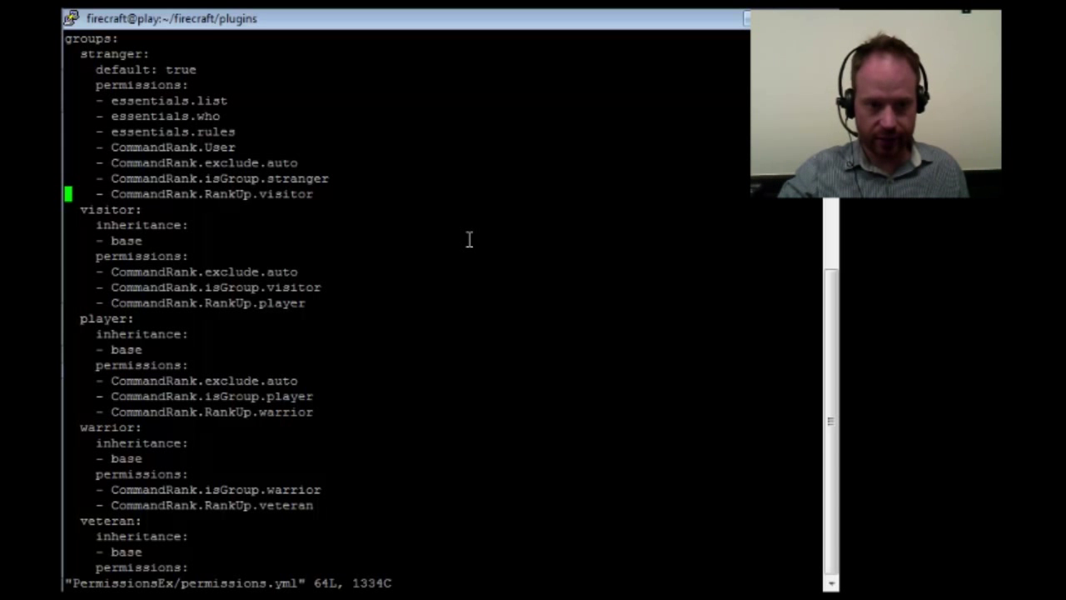
# Insert a '- modifyworld.*' line in the visitor permissions above exclude.auto
pyautogui.press('Up')
pyautogui.press('Up')
pyautogui.press('Up')
pyautogui.press('Up')
pyautogui.press('Up')
pyautogui.press('Up')
pyautogui.press('Up')
pyautogui.press('Up')
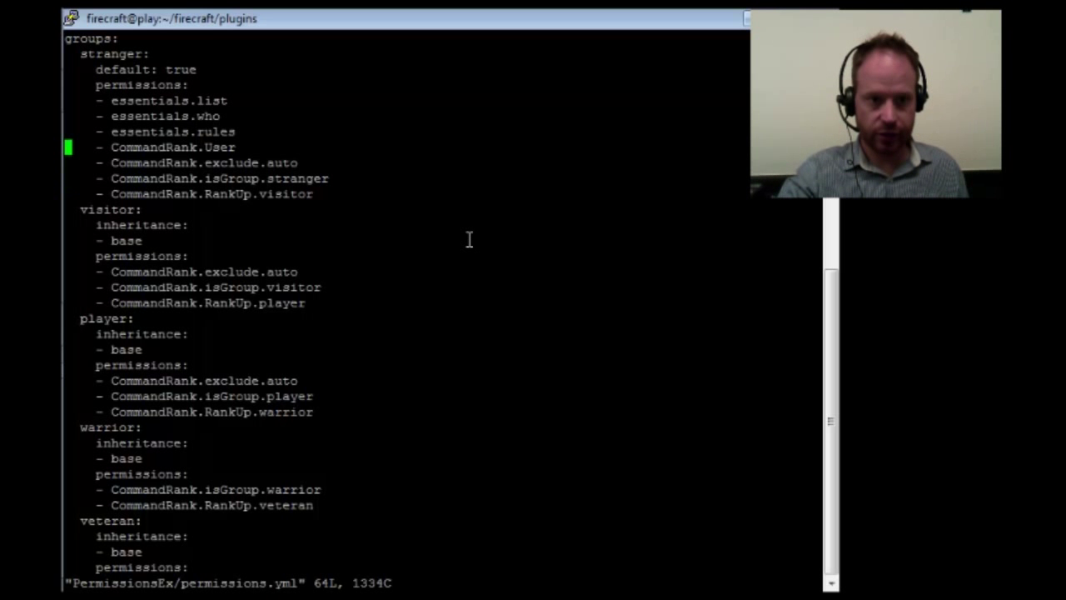
pyautogui.press('Down')
pyautogui.press('Down')
pyautogui.press('Down')
pyautogui.press('Down')
pyautogui.press('Down')
pyautogui.press('Down')
pyautogui.press('Down')
pyautogui.press('Down')
pyautogui.press('Down')
pyautogui.press('Down')
pyautogui.press('Down')
pyautogui.press('Down')
pyautogui.press('Down')
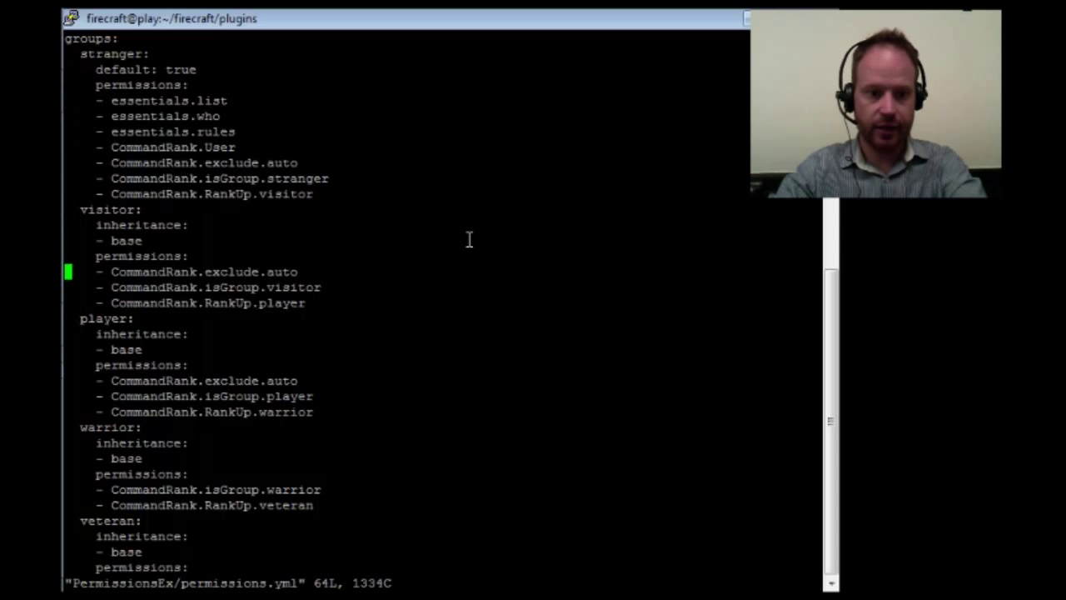
pyautogui.press('Return')
pyautogui.press('Up')
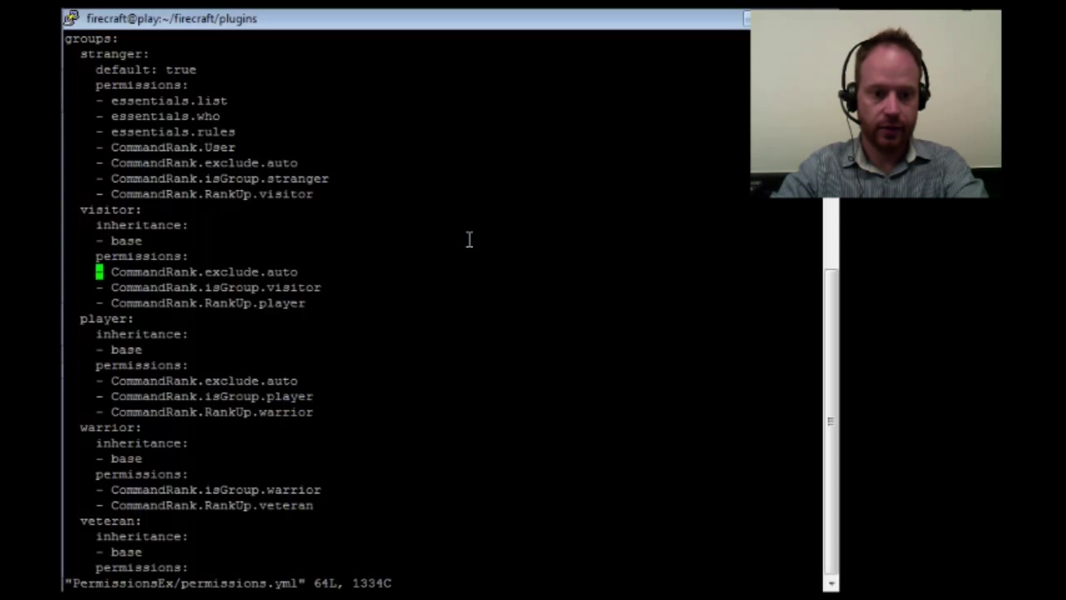
pyautogui.press('i')
pyautogui.press('Left')
pyautogui.press('Left')
pyautogui.press('Left')
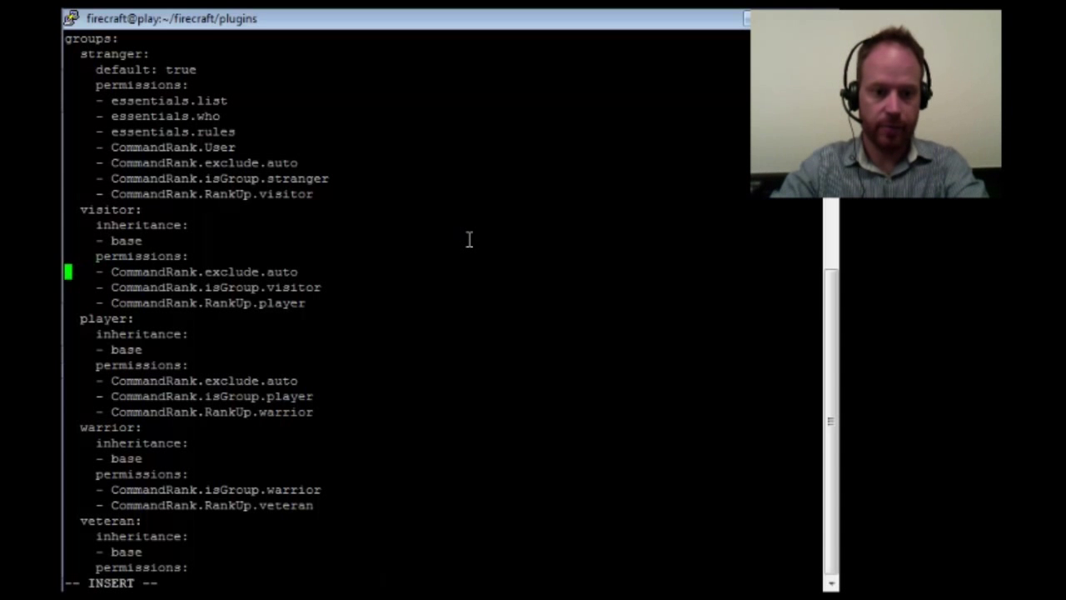
pyautogui.press('Return')
pyautogui.press('Up')
pyautogui.write('- ')
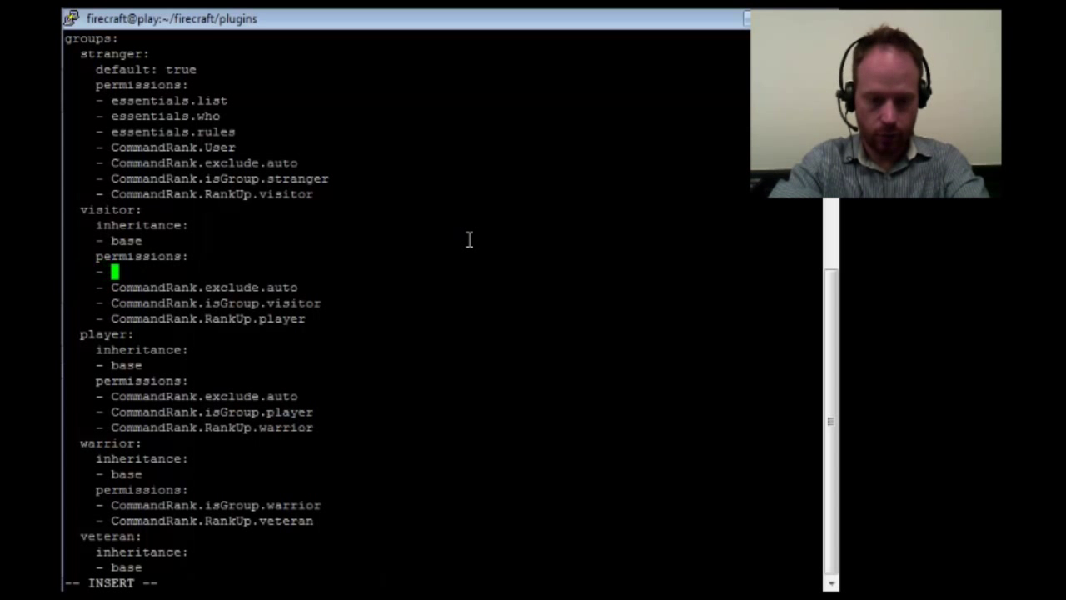
pyautogui.write('modifyworld.*')
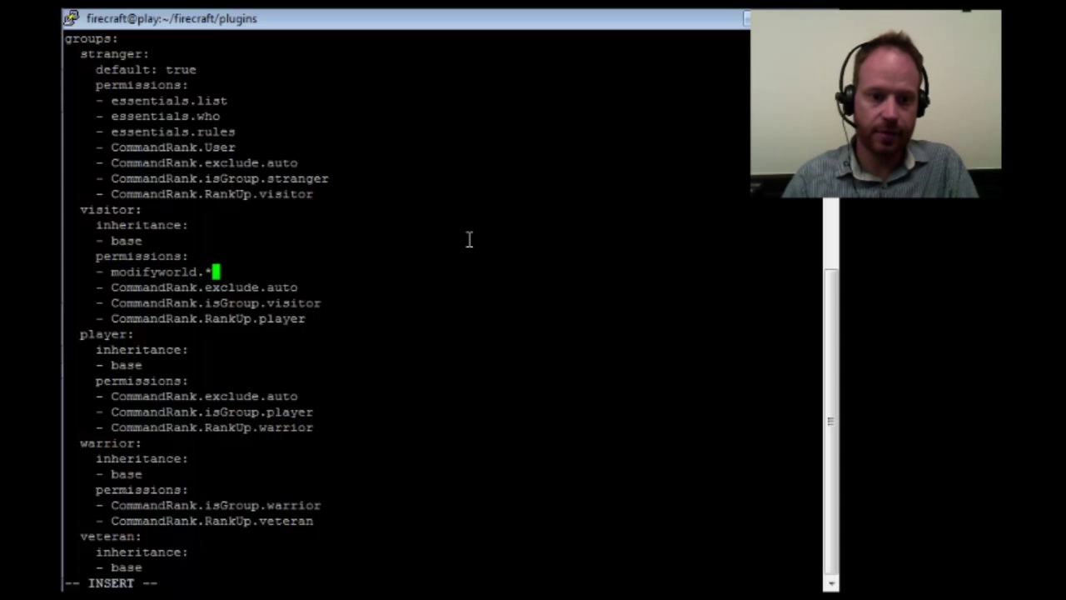
# Save permissions.yml with :wq and exit to the shell
pyautogui.press('Up')
pyautogui.press('Up')
pyautogui.press('Up')
pyautogui.press('Up')
pyautogui.press('Up')
pyautogui.press('Up')
pyautogui.press('Up')
pyautogui.press('Up')
pyautogui.press('Up')
pyautogui.press('Up')
pyautogui.press('Up')
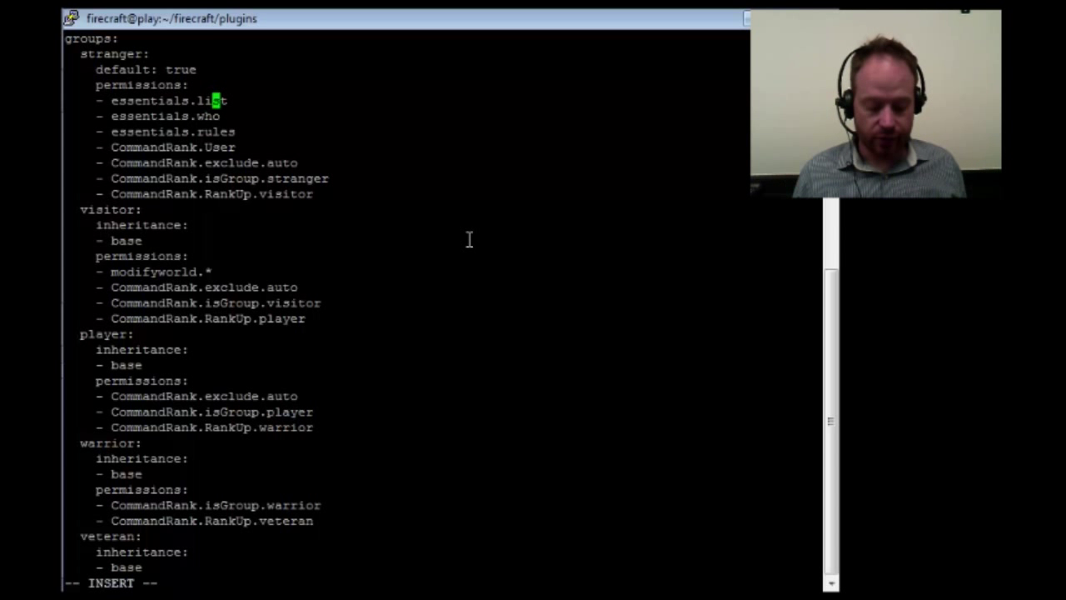
pyautogui.press('Escape')
pyautogui.write(':wq')
pyautogui.press('Return')
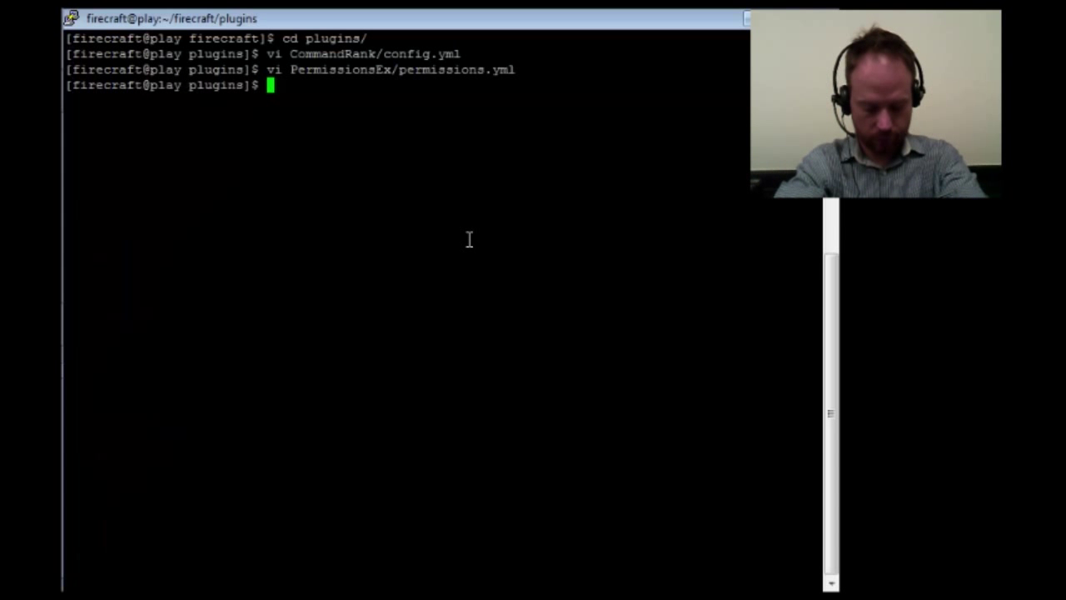
# Reopen CommandRank/config.yml in vi and scroll down to the commandrankuplist section
pyautogui.press('Up')
pyautogui.press('Up')
pyautogui.press('Return')
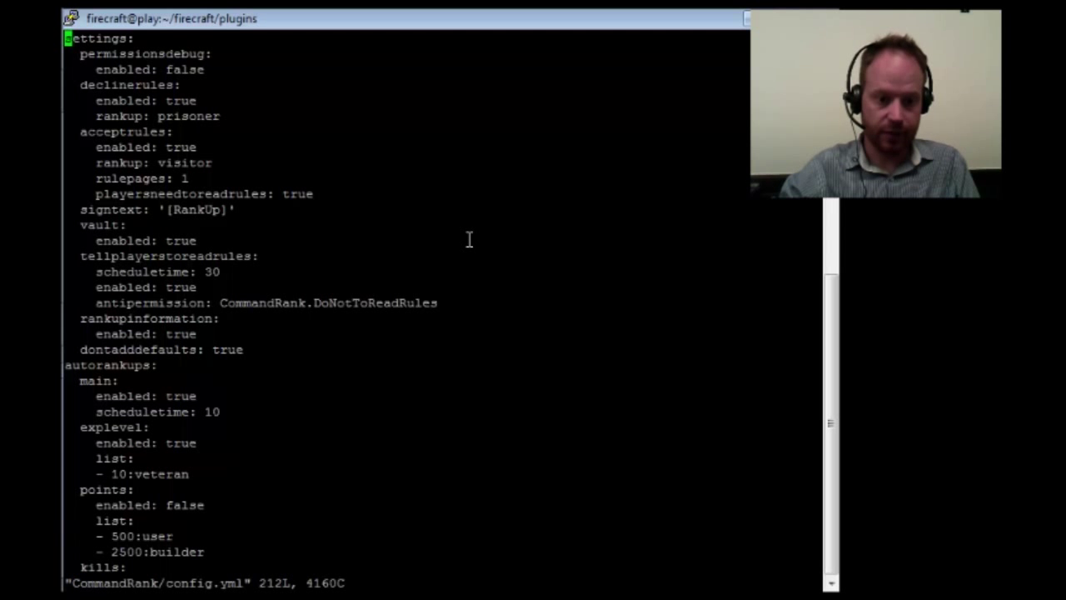
pyautogui.scroll(-10, 469, 240)
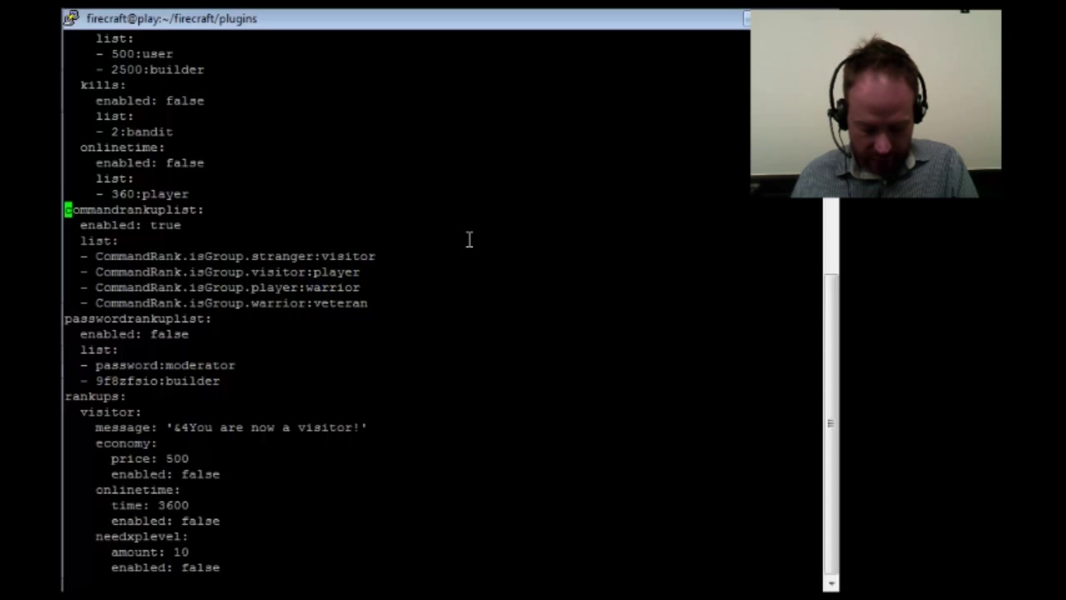
# Step through the stranger:visitor, visitor:player, player:warrior and warrior:veteran isGroup rank-up entries
pyautogui.press('Down')
pyautogui.press('Down')
pyautogui.press('Down')
pyautogui.press('Down')
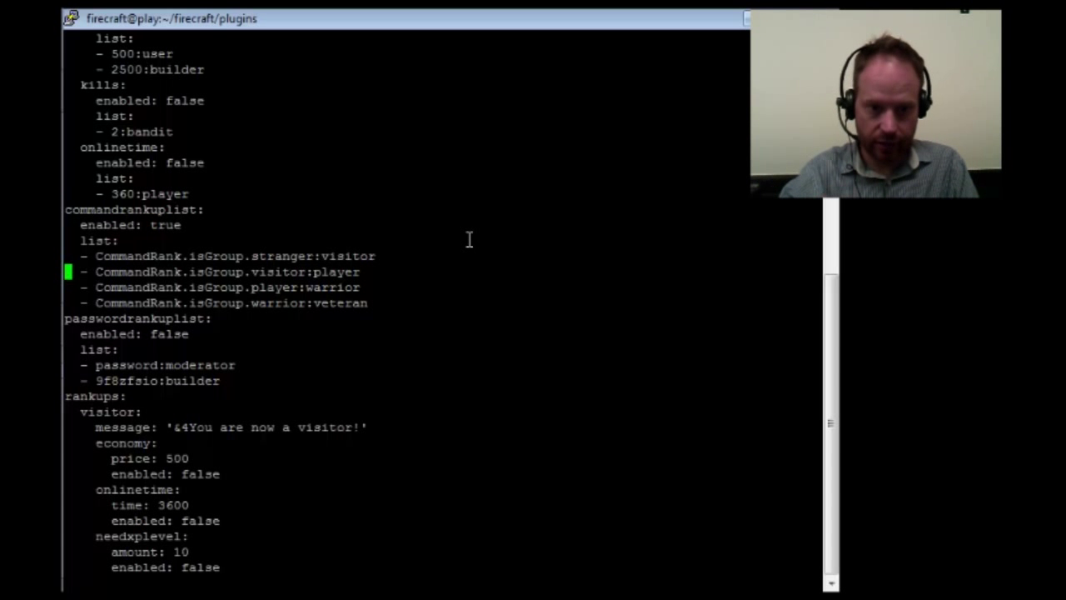
pyautogui.press('Up')
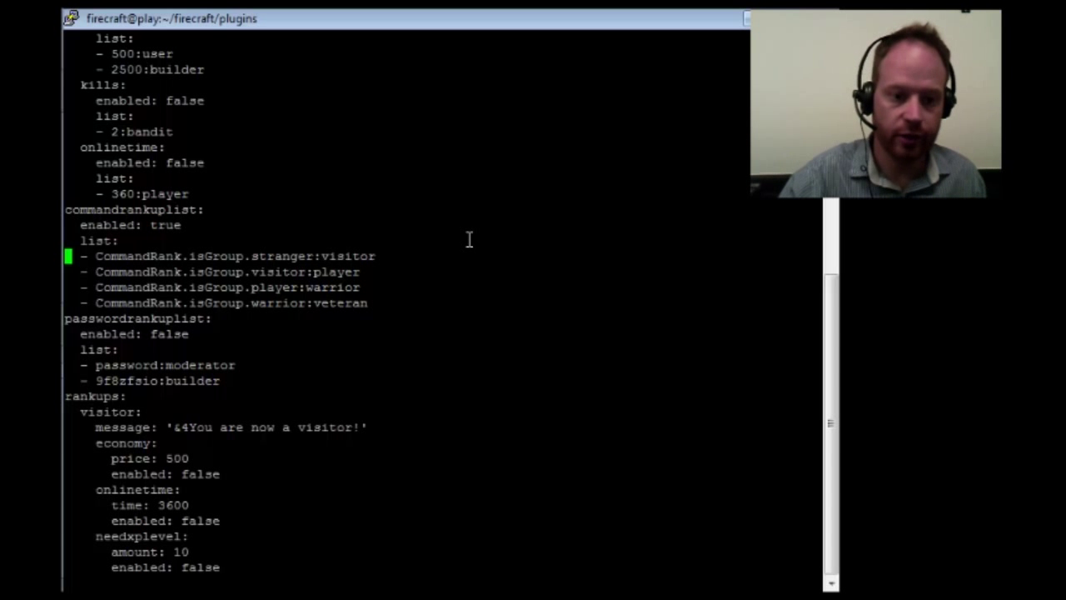
pyautogui.press('Down')
pyautogui.press('Down')
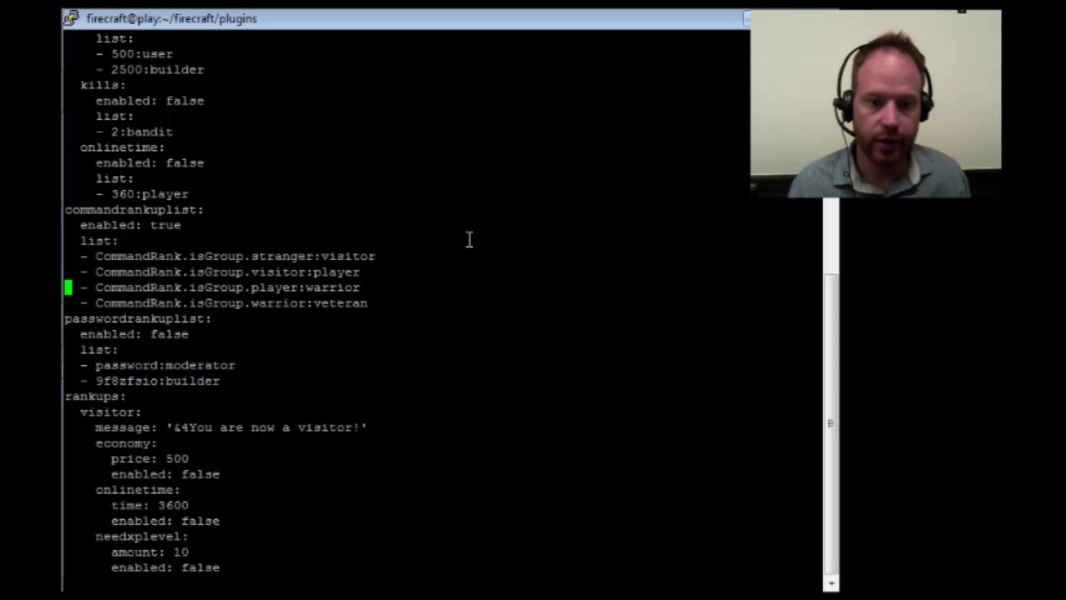
pyautogui.press('Down')
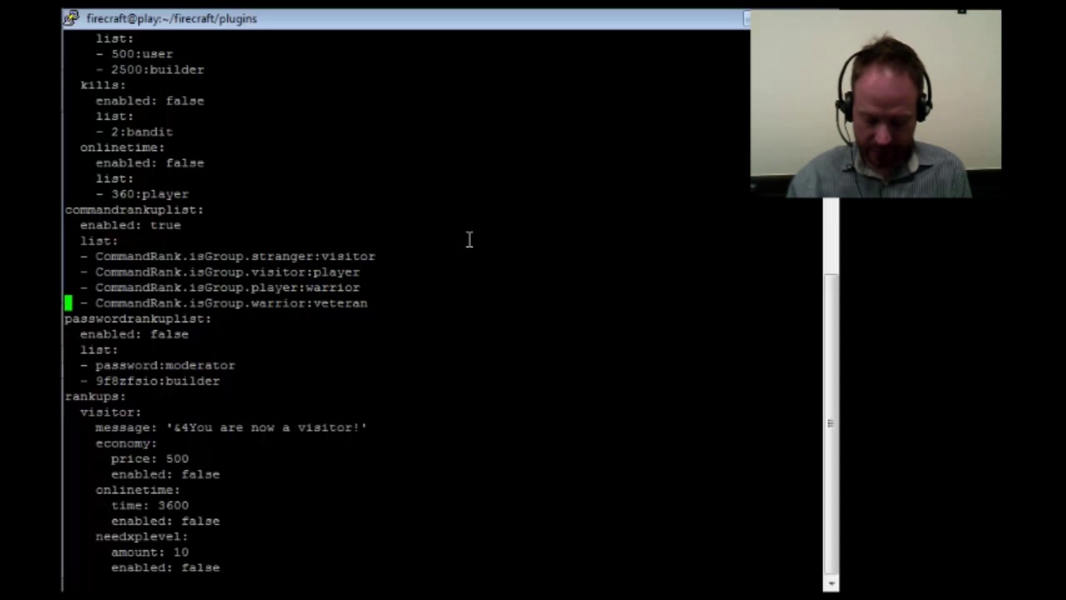
pyautogui.press('Up')
pyautogui.press('Up')
pyautogui.press('Up')
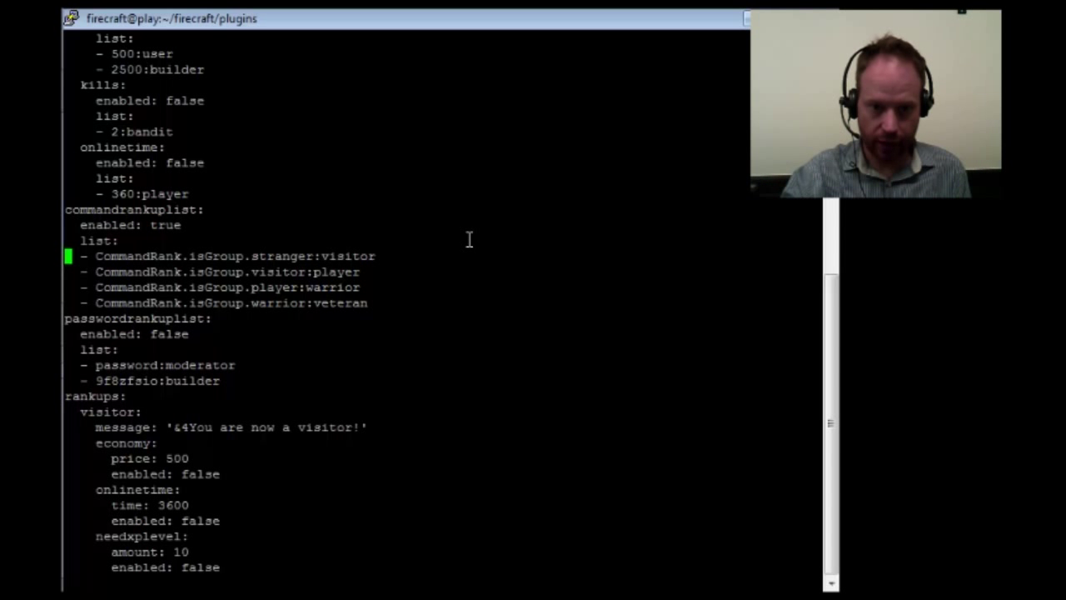
pyautogui.press('Down')
pyautogui.press('Down')
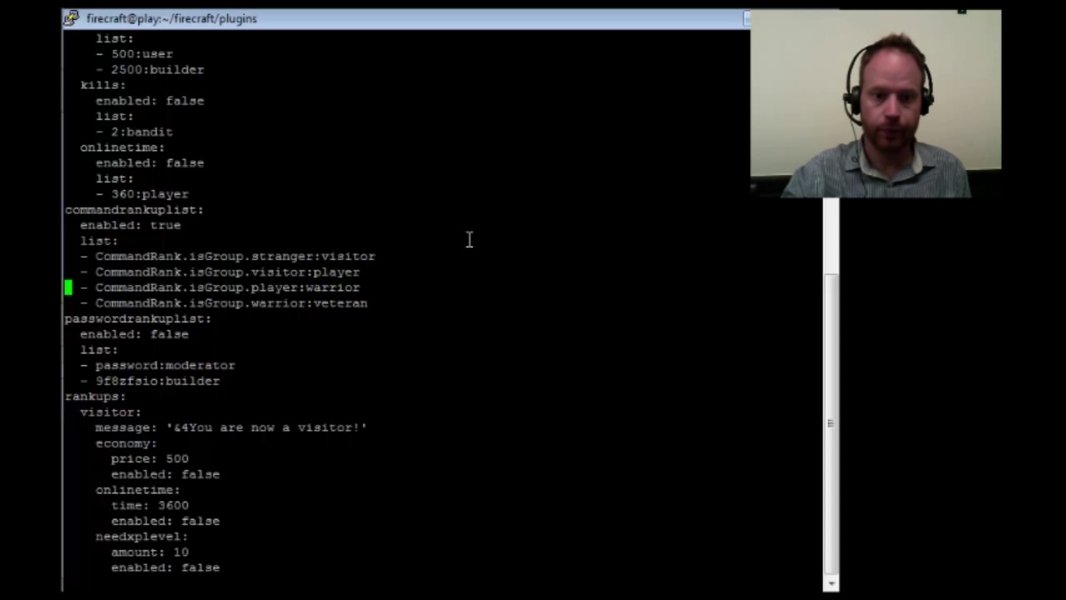
pyautogui.press('Up')
pyautogui.press('Down')
pyautogui.press('Down')
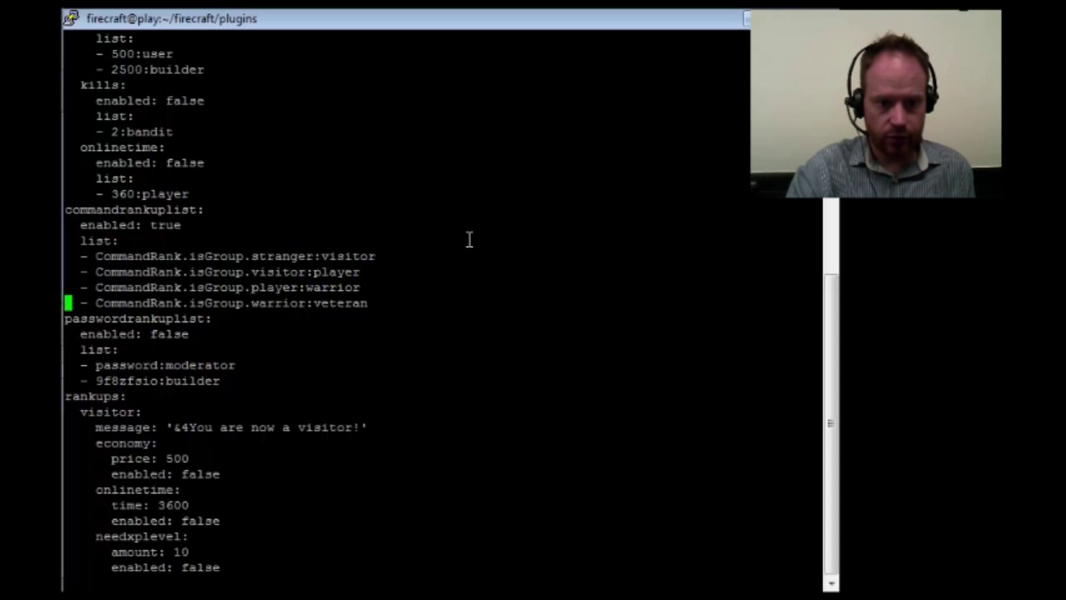
pyautogui.press('Down')
pyautogui.press('Down')
pyautogui.press('Down')
pyautogui.press('Down')
pyautogui.press('Down')
pyautogui.press('Down')
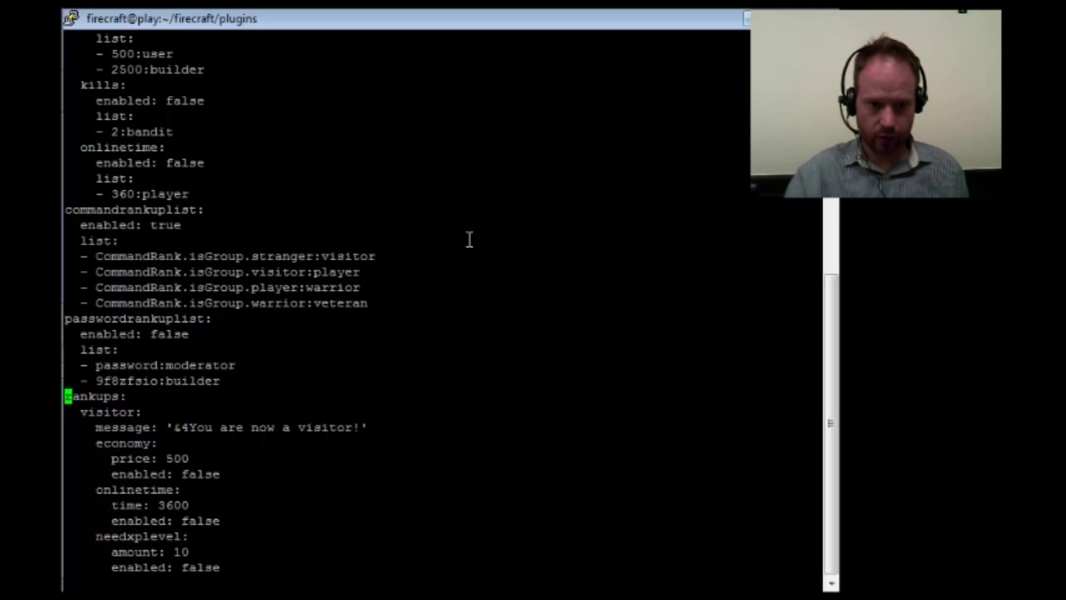
# Review the player rank's economy and onlinetime settings and its needxplevel amount of 10
pyautogui.press('Down')
pyautogui.press('Down')
pyautogui.press('Down')
pyautogui.press('Down')
pyautogui.press('Down')
pyautogui.press('Down')
pyautogui.press('Down')
pyautogui.press('Down')
pyautogui.press('Down')
pyautogui.press('Down')
pyautogui.press('Down')
pyautogui.press('Down')
pyautogui.press('Down')
pyautogui.press('Down')
pyautogui.press('Down')
pyautogui.press('Down')
pyautogui.press('Down')
pyautogui.press('Down')
pyautogui.press('Down')
pyautogui.press('Down')
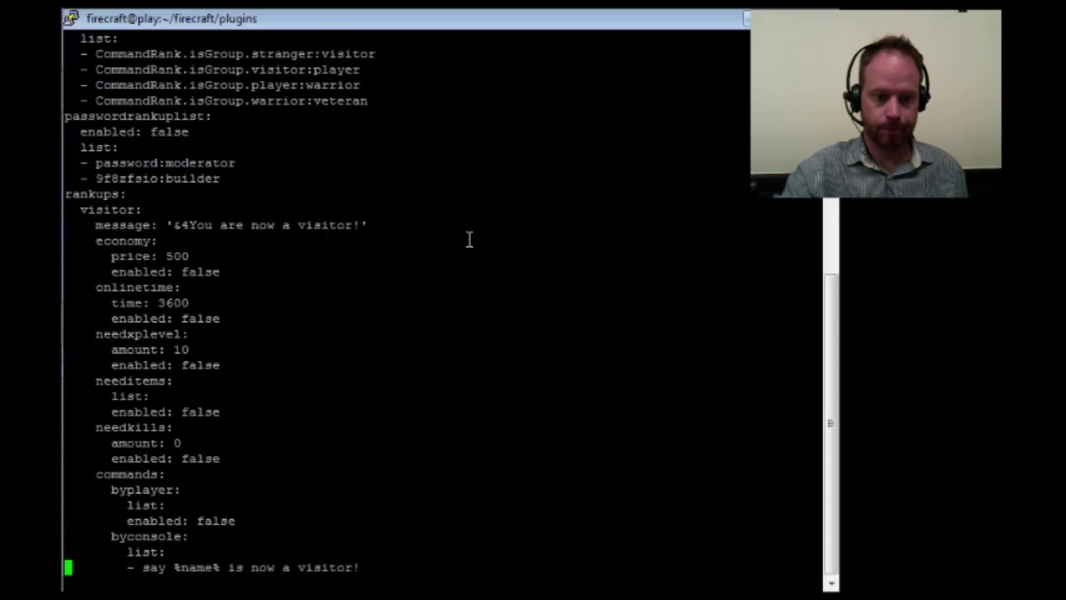
pyautogui.press('Down')
pyautogui.press('Down')
pyautogui.press('Down')
pyautogui.press('Down')
pyautogui.press('Down')
pyautogui.press('Down')
pyautogui.press('Down')
pyautogui.press('Down')
pyautogui.press('Down')
pyautogui.press('Down')
pyautogui.press('Down')
pyautogui.press('Down')
pyautogui.press('Down')
pyautogui.press('Up')
pyautogui.press('Up')
pyautogui.press('Up')
pyautogui.press('Up')
pyautogui.press('Up')
pyautogui.press('Up')
pyautogui.press('Up')
pyautogui.press('Up')
pyautogui.press('Up')
pyautogui.press('Up')
pyautogui.press('Up')
pyautogui.press('Up')
pyautogui.press('Up')
pyautogui.press('Up')
pyautogui.press('Up')
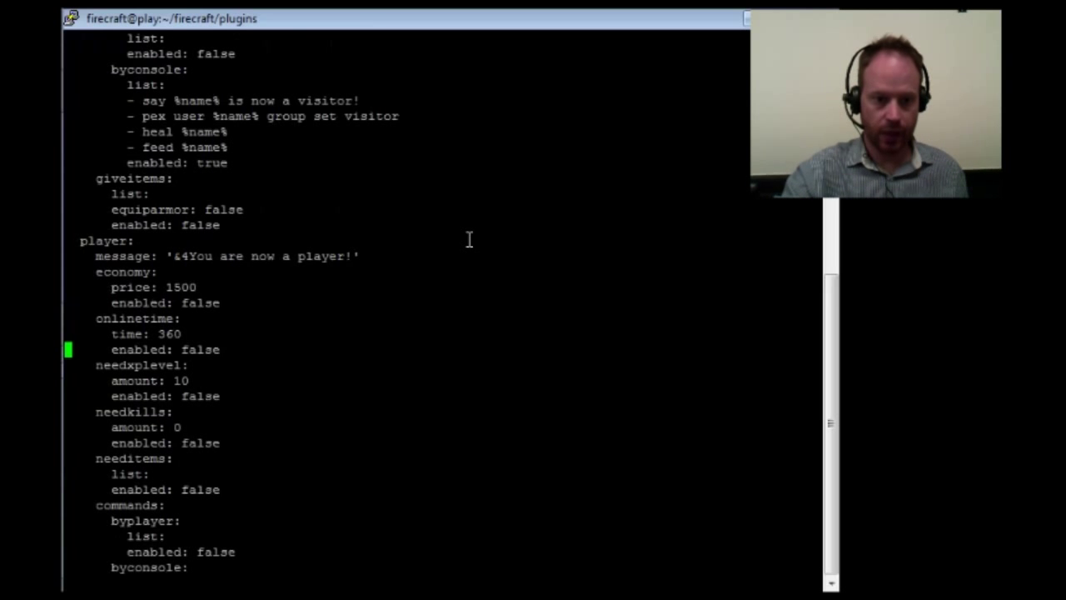
pyautogui.press('Up')
pyautogui.press('Up')
pyautogui.press('Up')
pyautogui.press('Up')
pyautogui.press('Down')
pyautogui.press('Down')
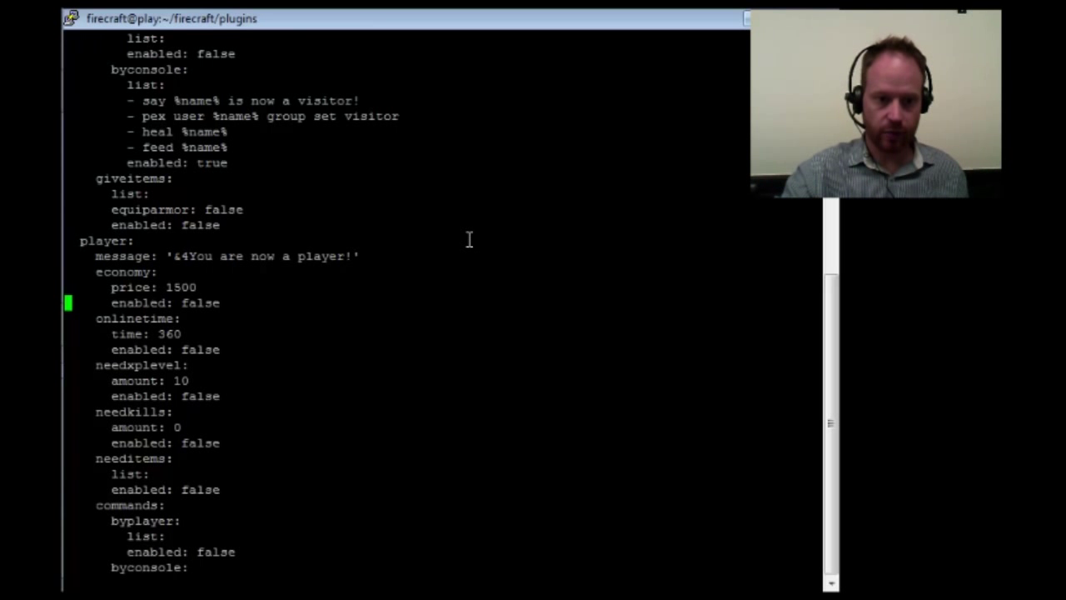
pyautogui.press('Up')
pyautogui.press('Up')
pyautogui.press('Down')
pyautogui.press('Down')
pyautogui.press('Down')
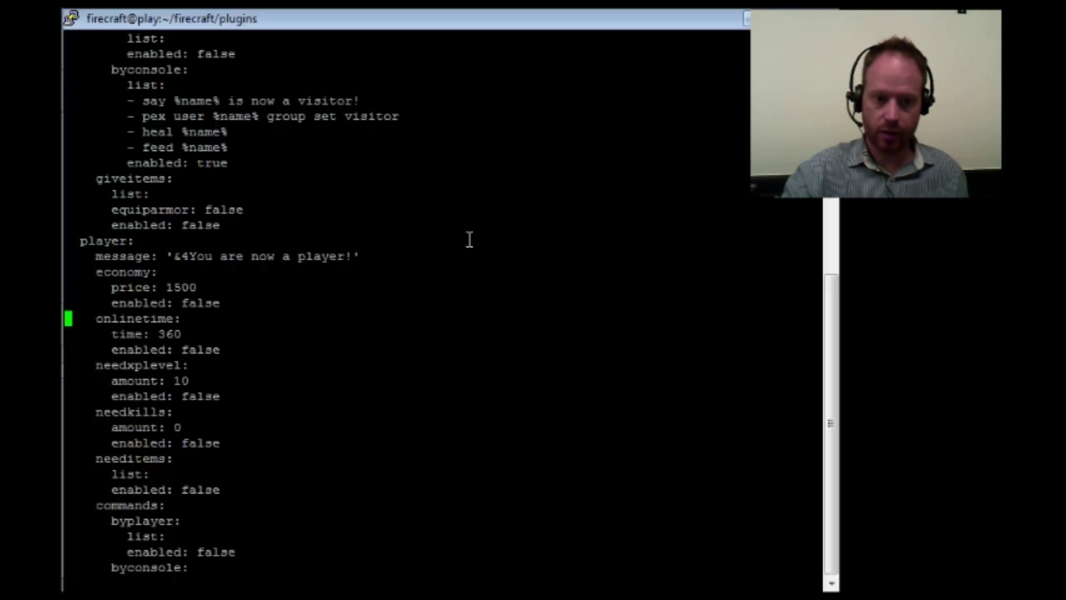
pyautogui.press('Down')
pyautogui.press('Down')
pyautogui.press('Down')
pyautogui.press('Down')
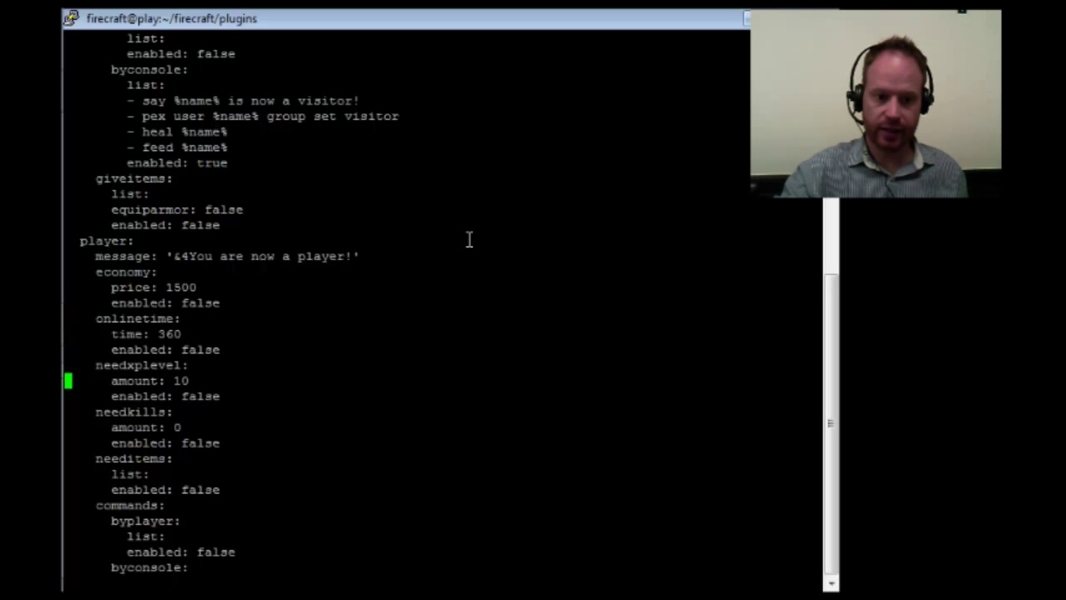
pyautogui.press('Down')
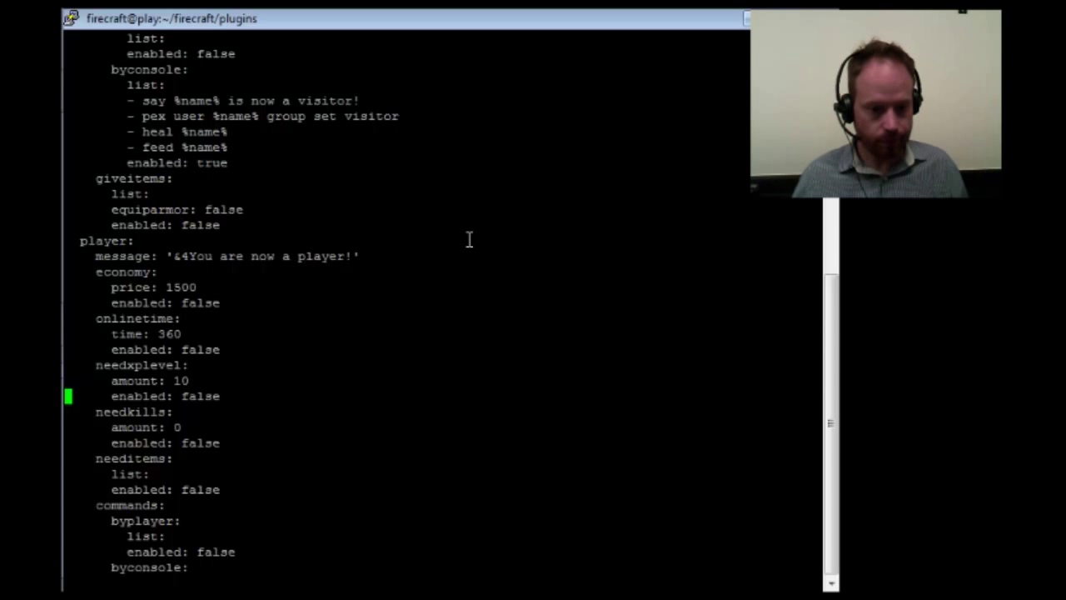
# Check the player's console commands (pex group set player), then quit config.yml unchanged
pyautogui.press('Down')
pyautogui.press('Down')
pyautogui.press('Down')
pyautogui.press('Down')
pyautogui.press('Down')
pyautogui.press('Down')
pyautogui.press('Down')
pyautogui.press('Down')
pyautogui.press('Down')
pyautogui.press('Down')
pyautogui.press('Down')
pyautogui.press('Down')
pyautogui.press('Down')
pyautogui.press('Down')
pyautogui.press('Down')
pyautogui.press('Down')
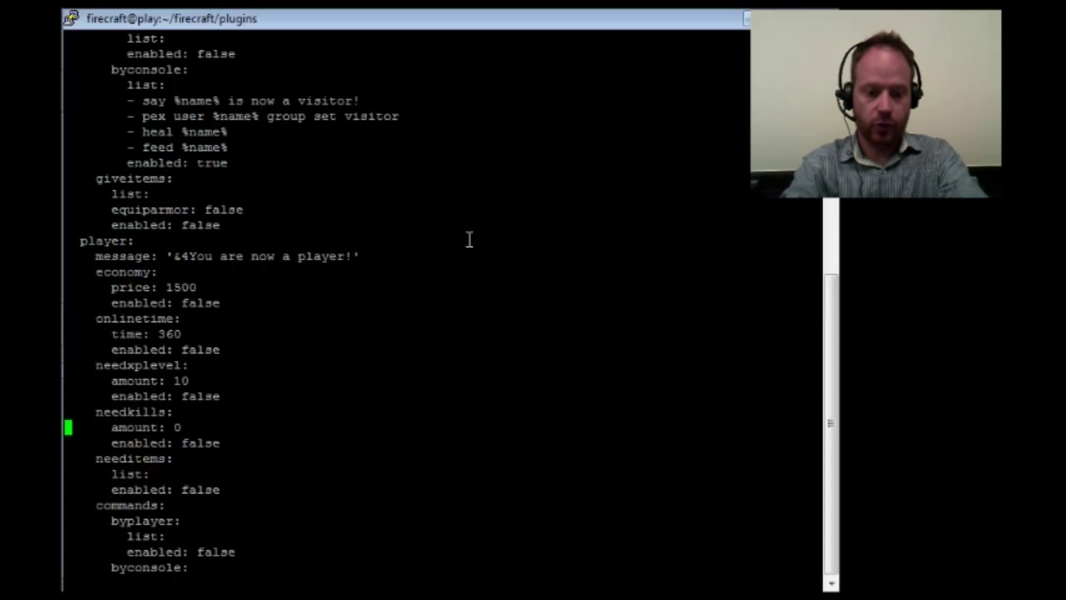
pyautogui.press('Up')
pyautogui.press('Up')
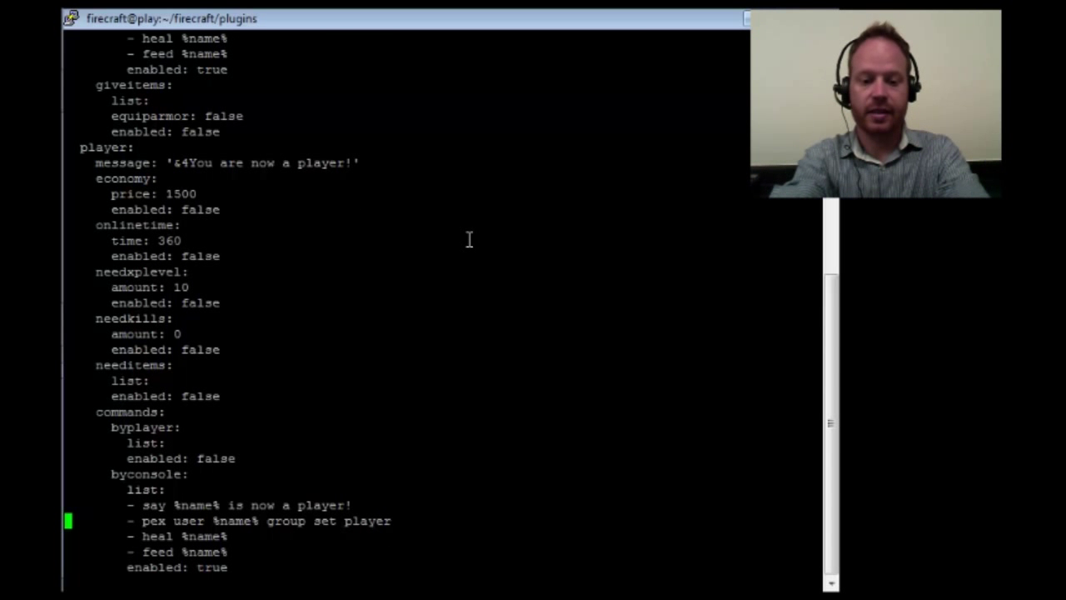
pyautogui.write(':q')
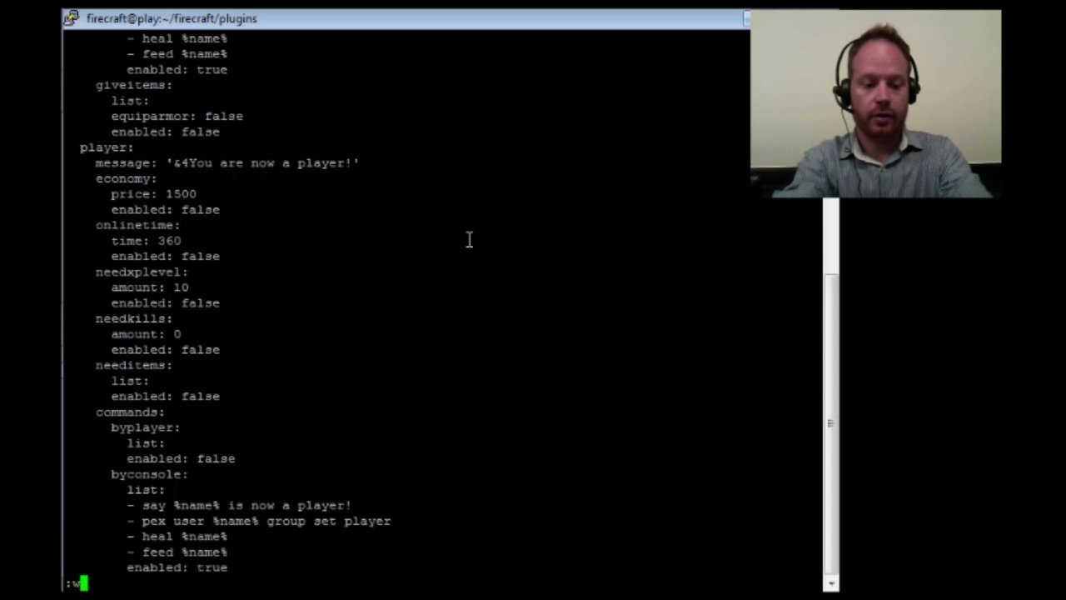
pyautogui.press('Return')
pyautogui.press('Up')
pyautogui.press('Up')
pyautogui.press('Return')
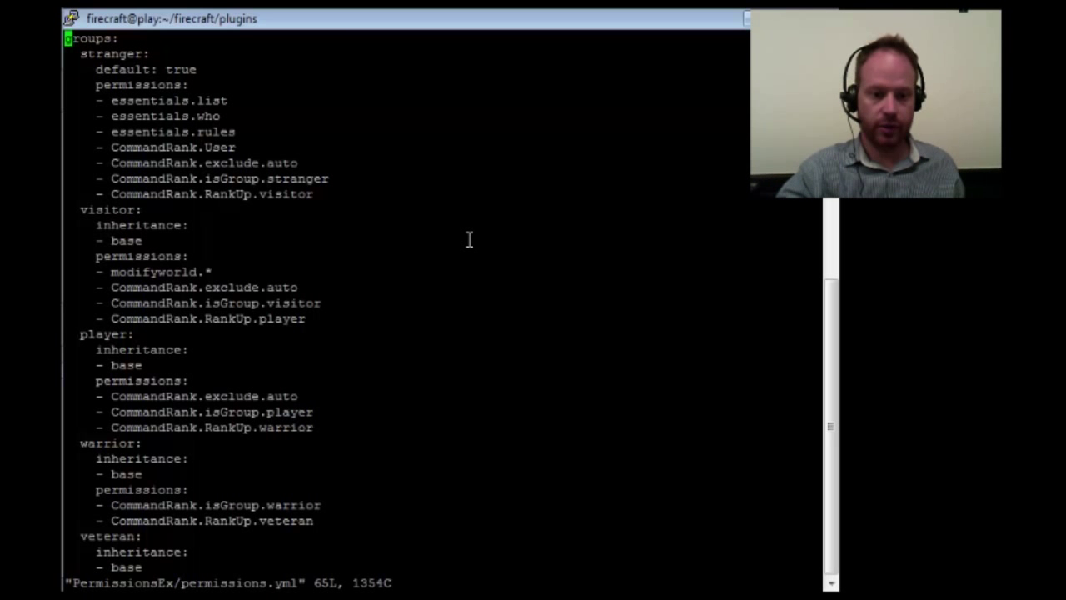
pyautogui.press('Down')
pyautogui.press('Down')
pyautogui.press('Down')
pyautogui.press('Down')
pyautogui.press('Down')
pyautogui.press('Down')
pyautogui.press('Down')
pyautogui.press('Down')
pyautogui.press('Down')
pyautogui.press('Down')
pyautogui.press('Down')
pyautogui.press('Down')
pyautogui.press('Down')
pyautogui.press('Down')
pyautogui.press('Down')
pyautogui.press('Down')
pyautogui.press('Down')
pyautogui.press('Down')
pyautogui.press('Down')
pyautogui.press('Down')
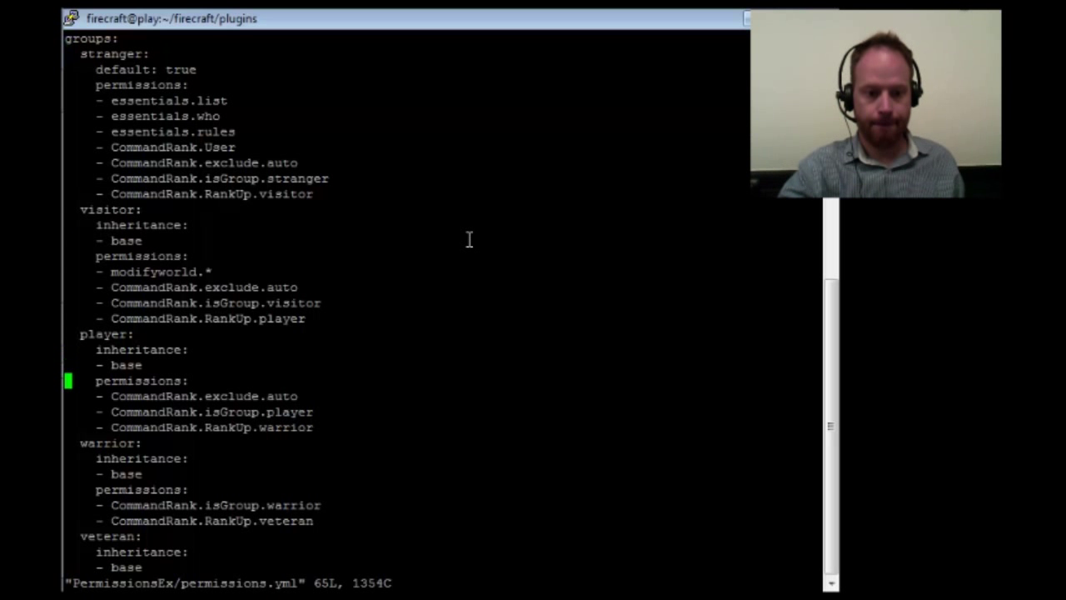
pyautogui.press('Down')
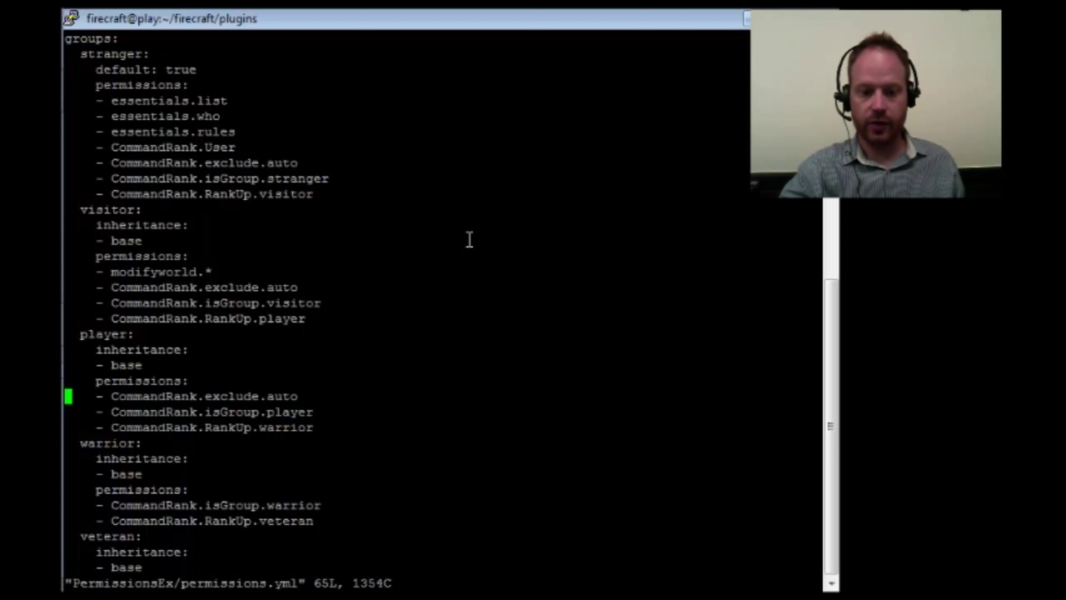
pyautogui.press('Down')
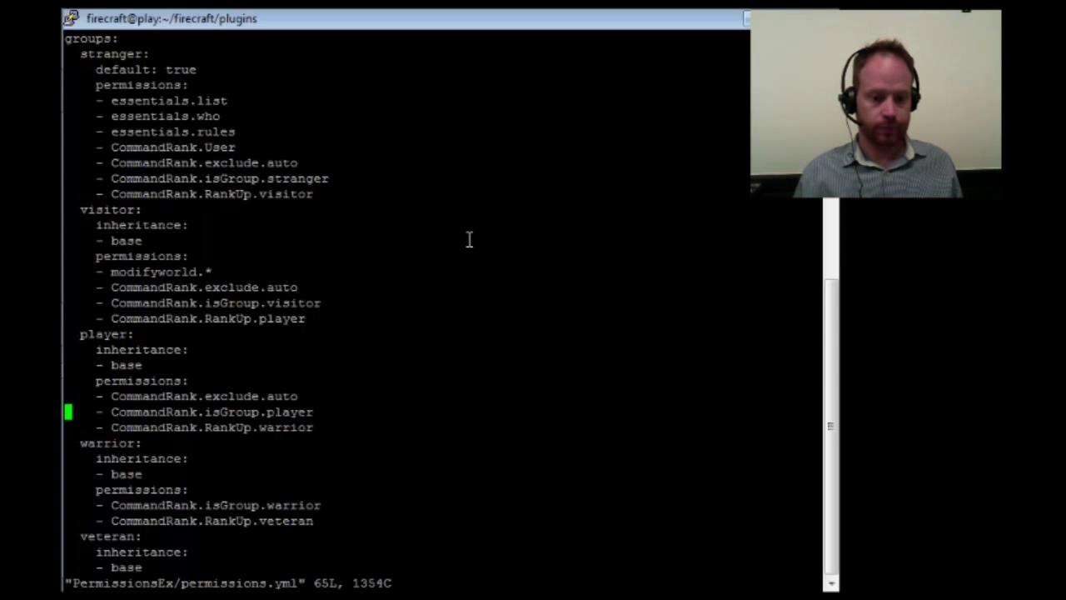
pyautogui.write(':q')
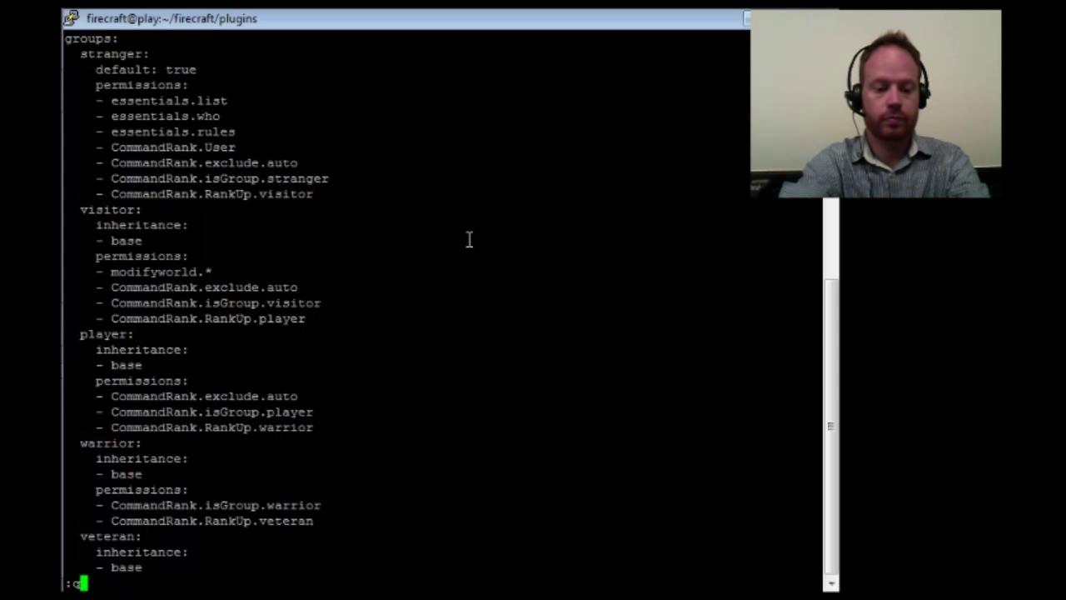
pyautogui.press('Return')
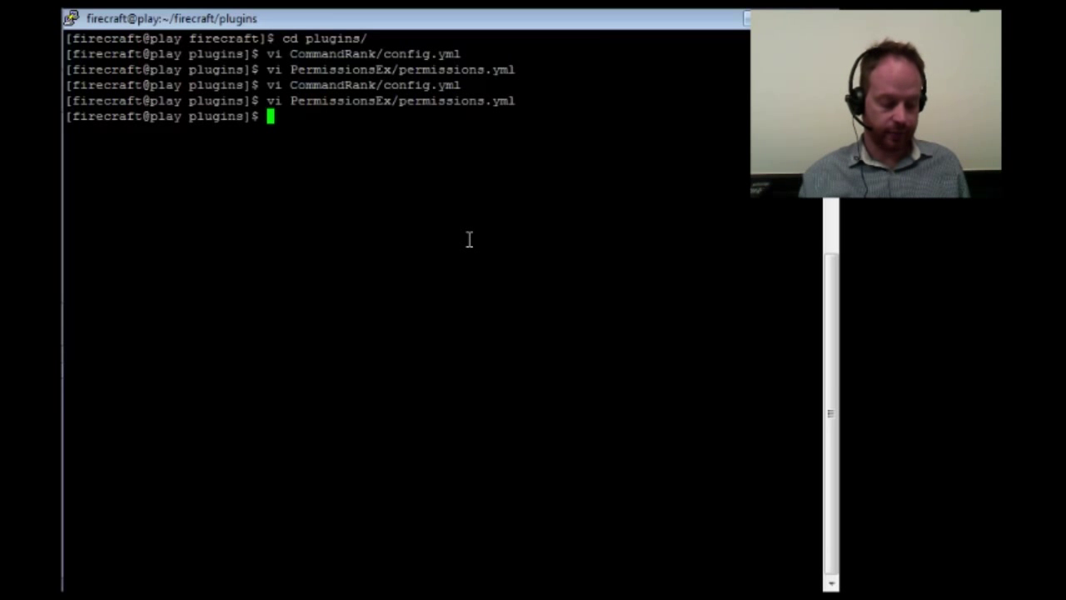
# Reopen CommandRank/config.yml and review autorankups main: enabled true, scheduletime 10
pyautogui.press('Up')
pyautogui.press('Up')
pyautogui.press('Return')
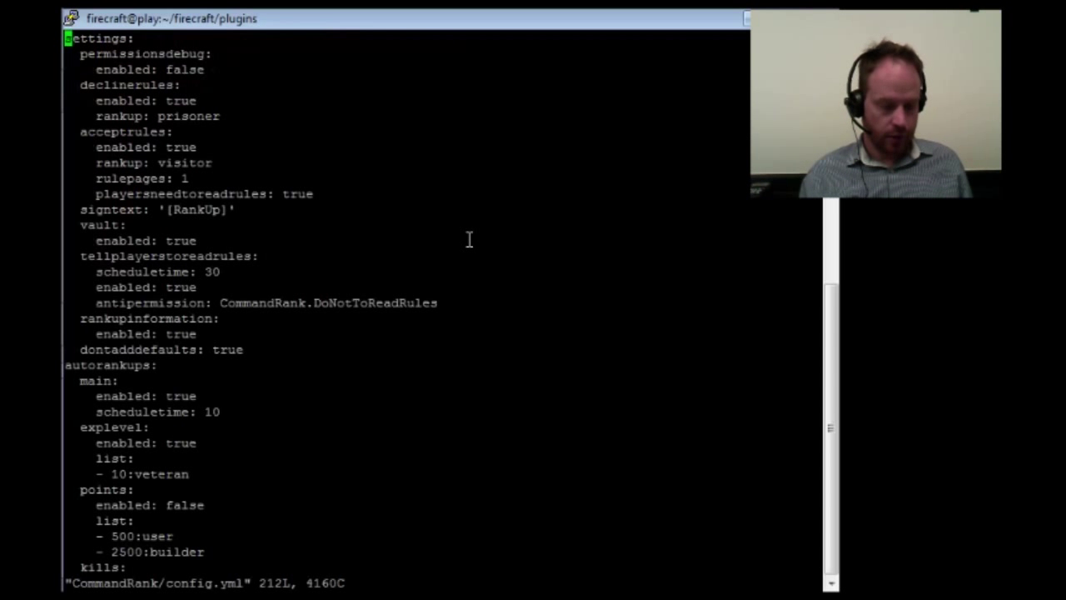
pyautogui.press('Down')
pyautogui.press('Down')
pyautogui.press('Down')
pyautogui.press('Down')
pyautogui.press('Down')
pyautogui.press('Down')
pyautogui.press('Down')
pyautogui.press('Down')
pyautogui.press('Down')
pyautogui.press('Down')
pyautogui.press('Down')
pyautogui.press('Down')
pyautogui.press('Down')
pyautogui.press('Down')
pyautogui.press('Down')
pyautogui.press('Down')
pyautogui.press('Down')
pyautogui.press('Down')
pyautogui.press('Down')
pyautogui.press('Down')
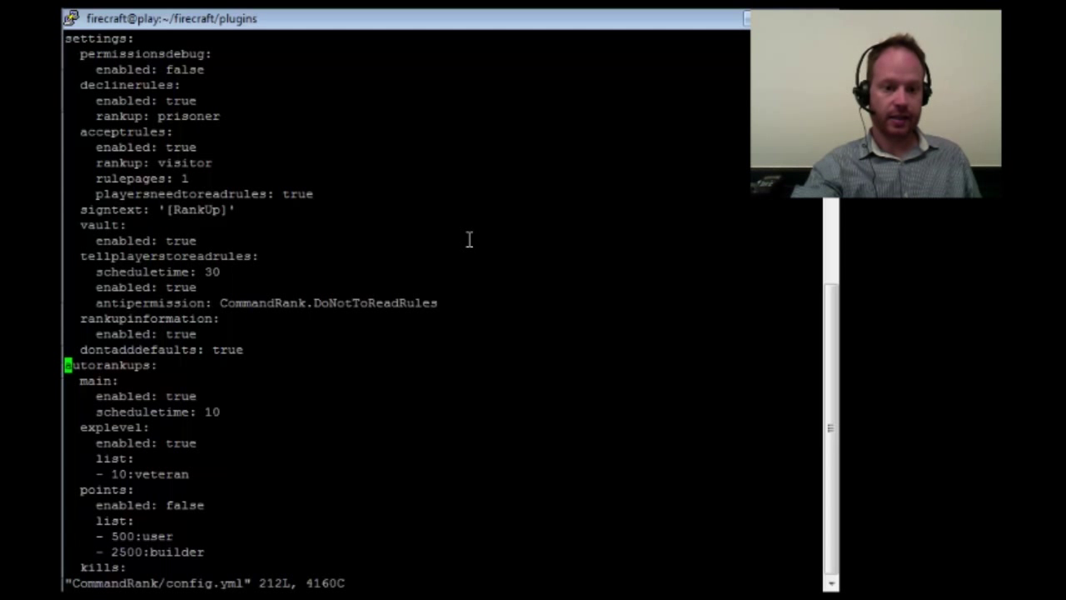
pyautogui.press('Down')
pyautogui.press('Down')
pyautogui.press('Down')
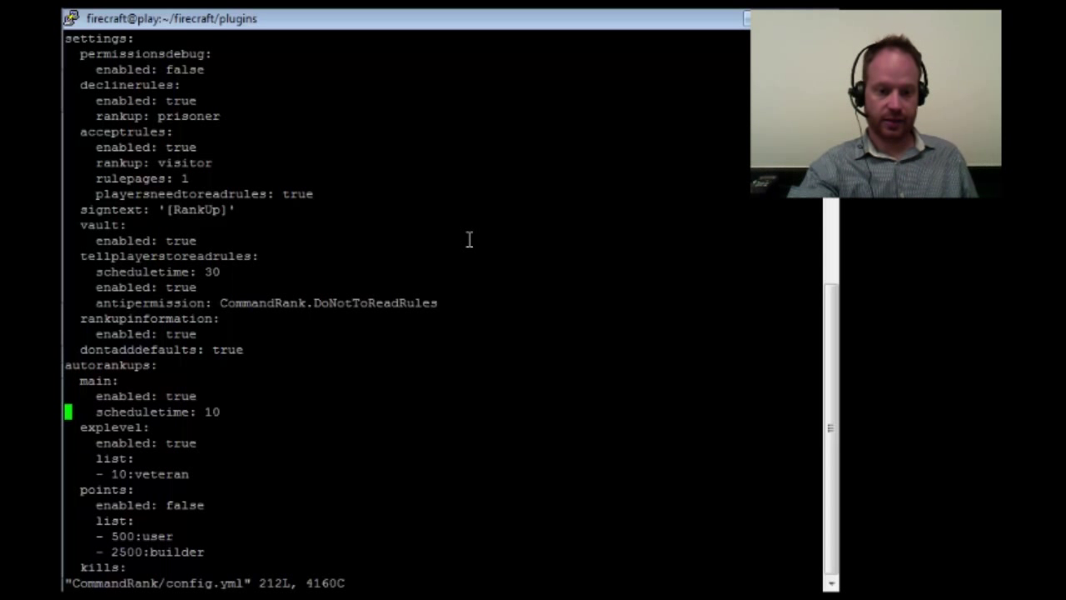
pyautogui.press('Up')
pyautogui.press('Down')
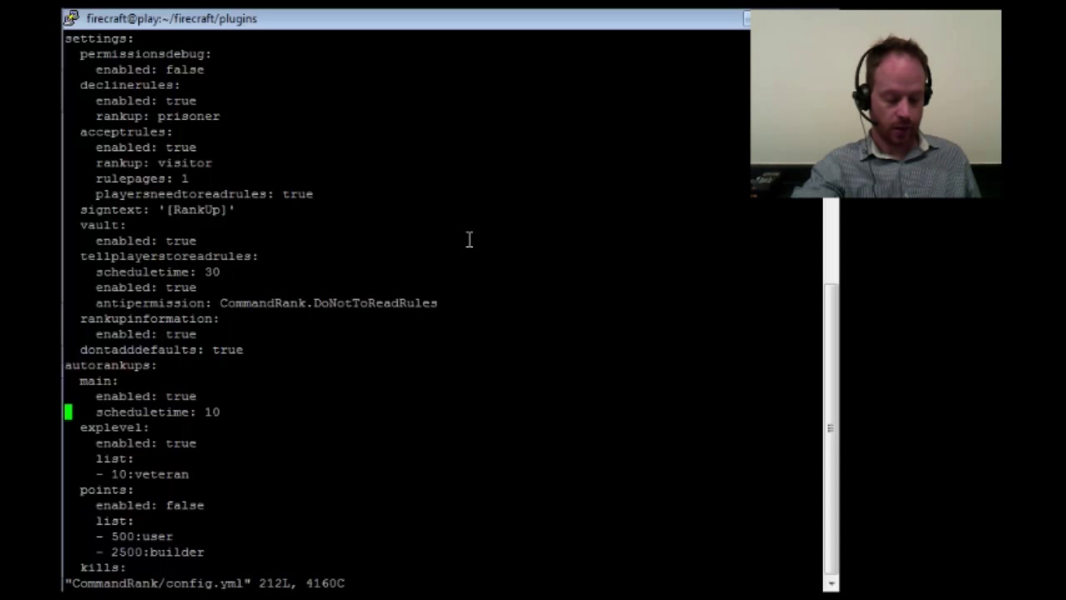
# Review the explevel autorankup, enabled with 10:veteran, then the disabled points section
pyautogui.press('Down')
pyautogui.press('Down')
pyautogui.press('Down')
pyautogui.press('Down')
pyautogui.press('Down')
pyautogui.press('Up')
pyautogui.press('Up')
pyautogui.press('Up')
pyautogui.press('Up')
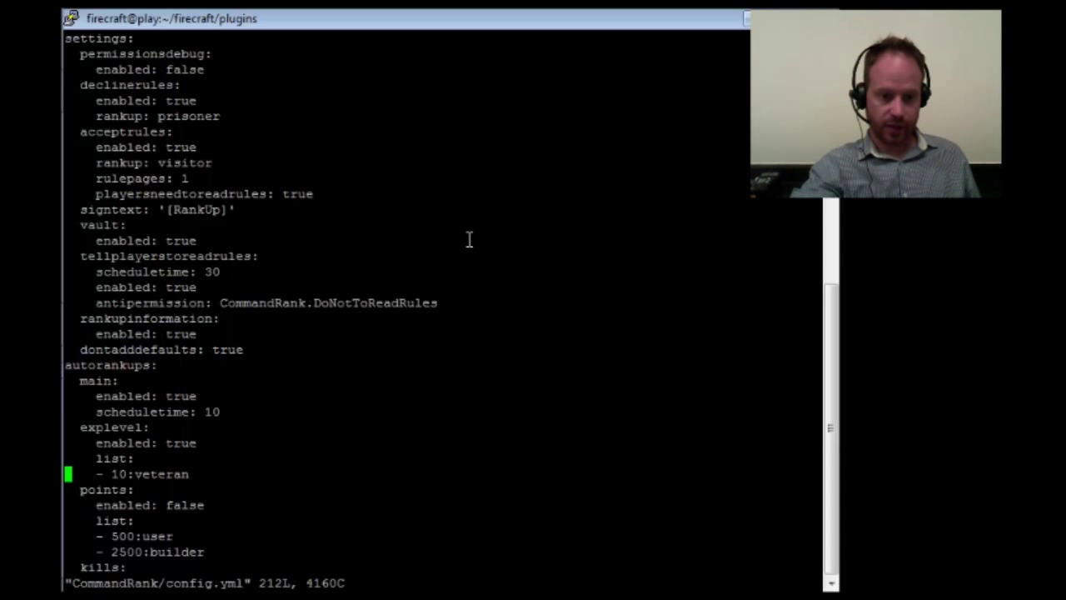
pyautogui.press('Down')
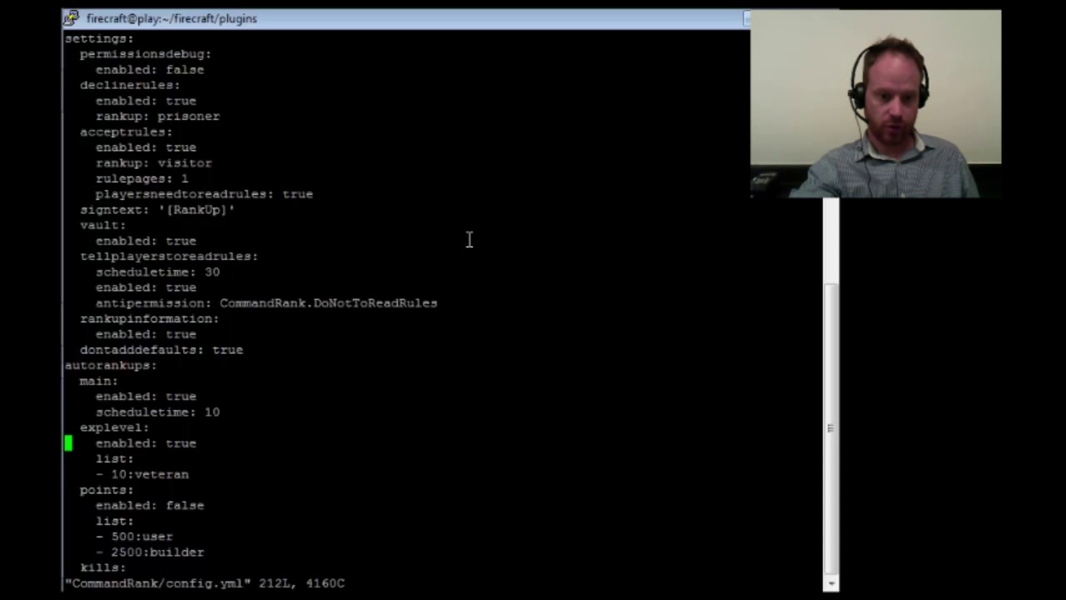
pyautogui.press('Down')
pyautogui.press('Down')
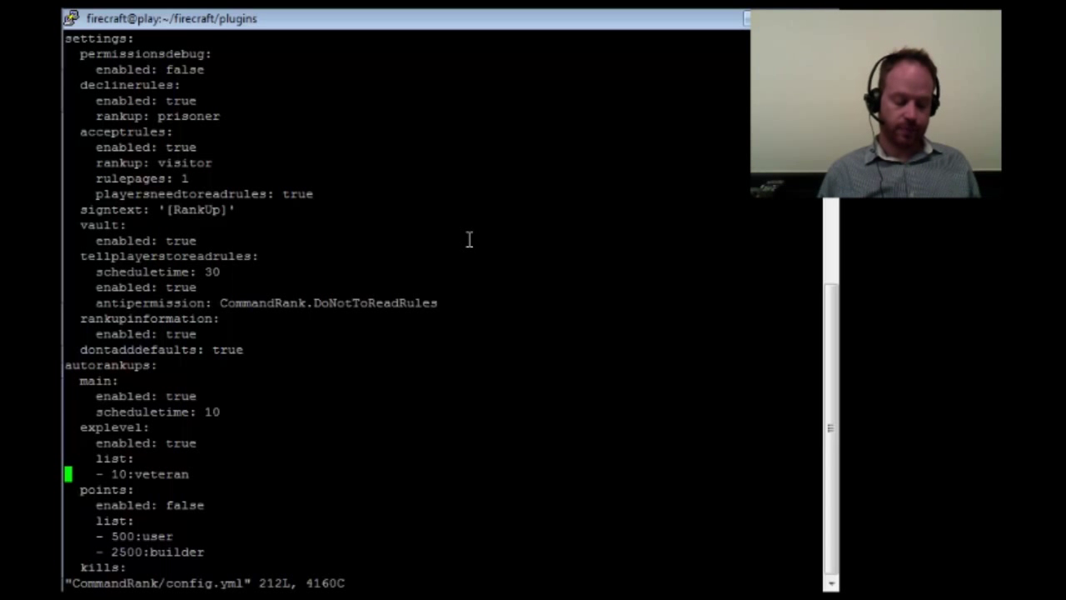
pyautogui.press('Down')
pyautogui.press('Down')
pyautogui.press('Down')
pyautogui.press('Down')
pyautogui.press('Down')
pyautogui.press('Down')
pyautogui.press('Down')
pyautogui.press('Down')
pyautogui.press('Down')
pyautogui.press('Down')
pyautogui.press('Down')
pyautogui.press('Down')
pyautogui.press('Down')
pyautogui.press('Down')
pyautogui.press('Down')
pyautogui.press('Down')
pyautogui.press('Down')
pyautogui.press('Down')
pyautogui.press('Down')
pyautogui.press('Down')
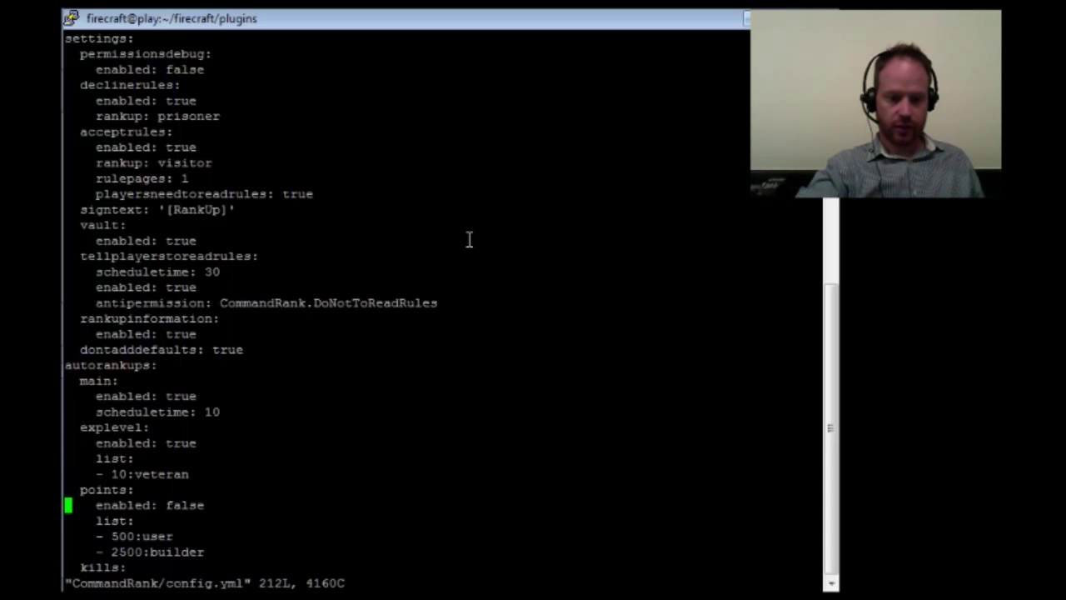
# Go over the commandrankuplist rules and passwordrankuplist, continuing into the player and warrior rankups definitions
pyautogui.press('Down')
pyautogui.press('Down')
pyautogui.press('Down')
pyautogui.press('Down')
pyautogui.press('Down')
pyautogui.press('Down')
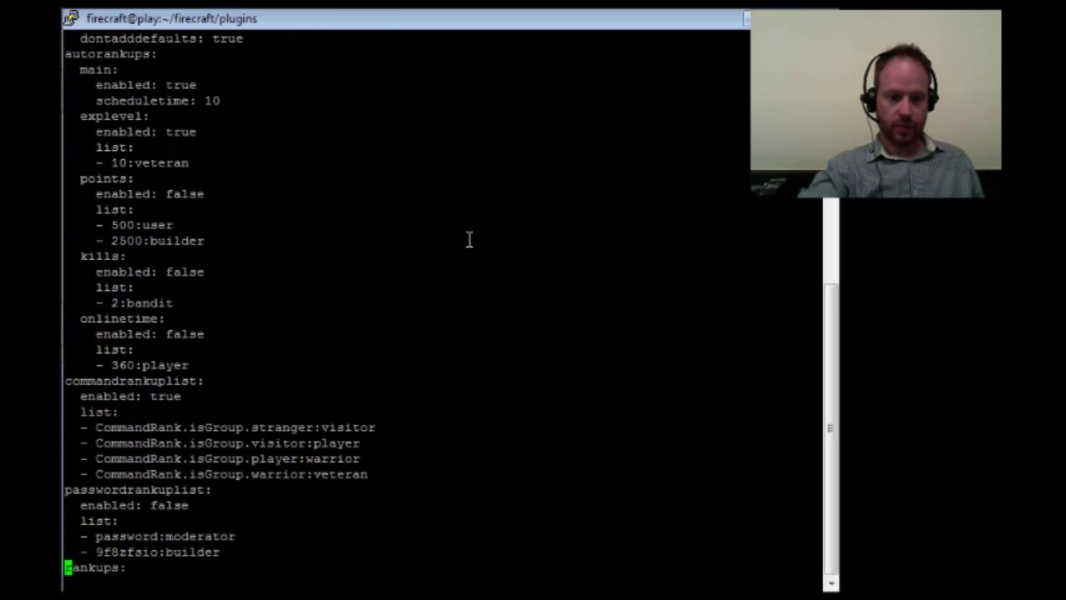
pyautogui.press('Down')
pyautogui.press('Down')
pyautogui.press('Down')
pyautogui.press('Up')
pyautogui.press('Up')
pyautogui.press('Up')
pyautogui.press('Up')
pyautogui.press('Up')
pyautogui.press('Up')
pyautogui.press('Up')
pyautogui.press('Up')
pyautogui.press('Up')
pyautogui.press('Up')
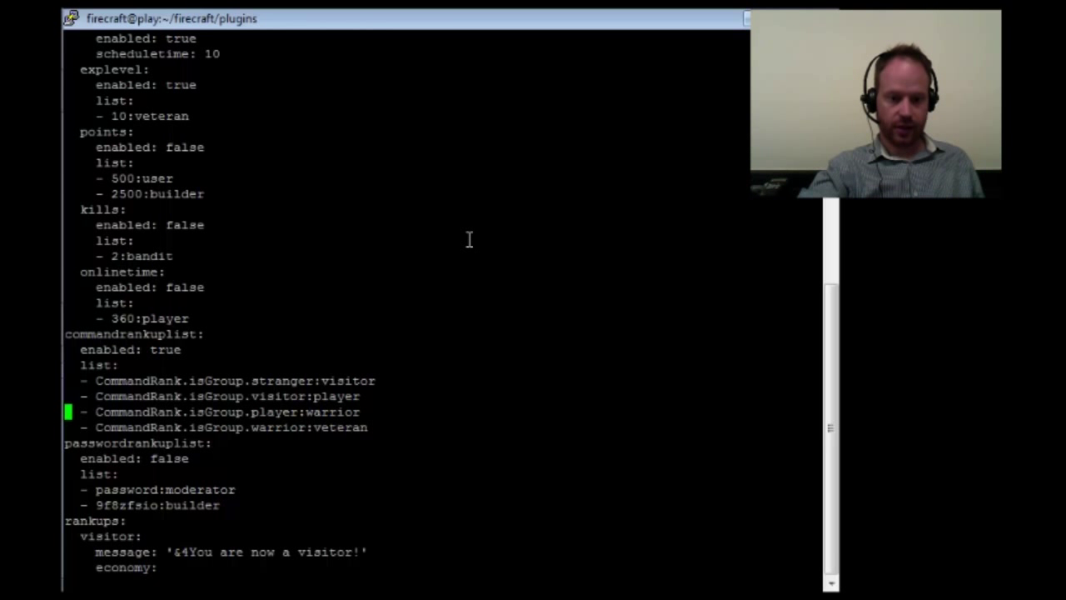
pyautogui.press('Up')
pyautogui.press('Up')
pyautogui.press('Up')
pyautogui.press('Up')
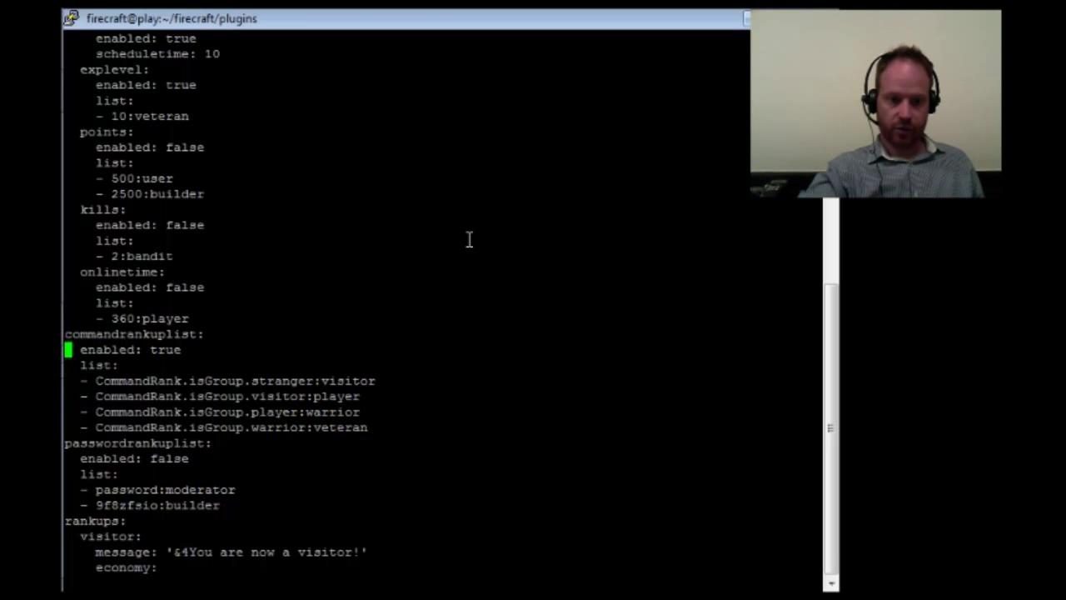
pyautogui.press('Down')
pyautogui.press('Down')
pyautogui.press('Down')
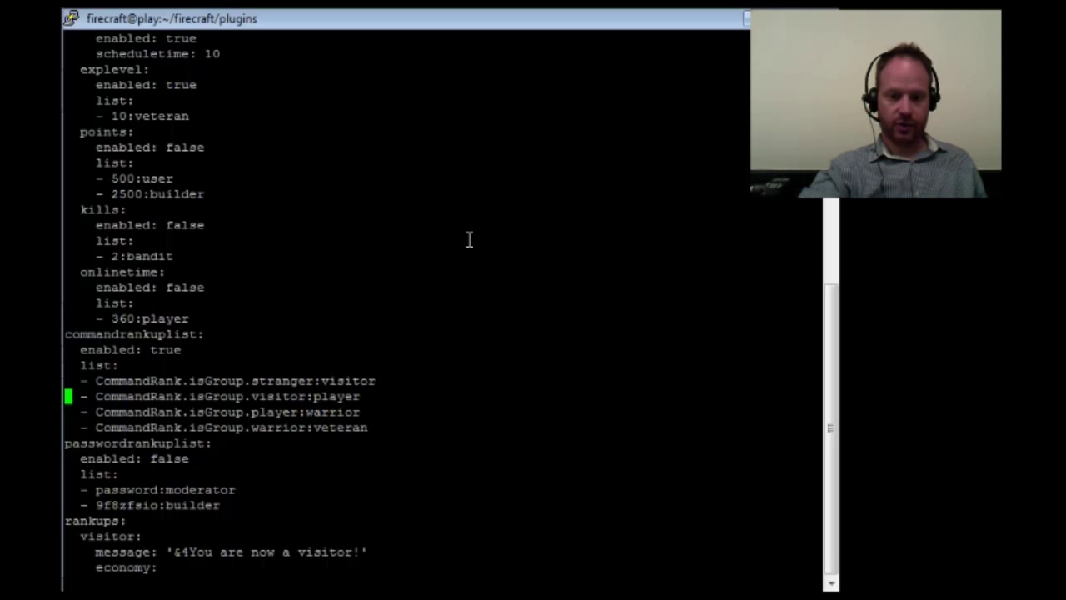
pyautogui.press('Down')
pyautogui.press('Down')
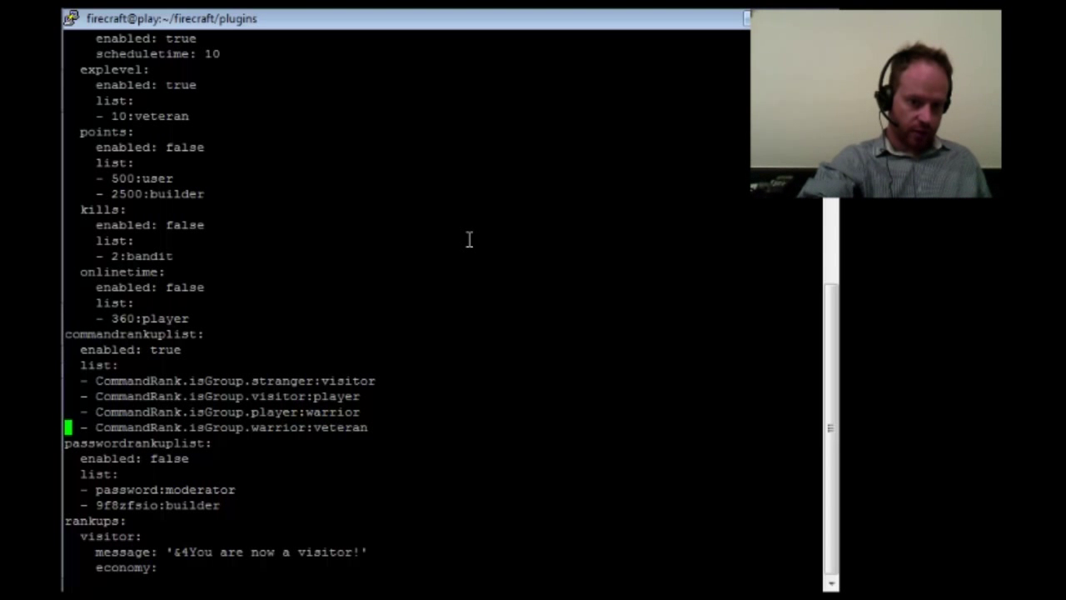
pyautogui.press('Down')
pyautogui.press('Down')
pyautogui.press('Up')
pyautogui.press('Up')
pyautogui.press('Down')
pyautogui.press('Down')
pyautogui.press('Down')
pyautogui.press('Down')
pyautogui.press('Down')
pyautogui.press('Down')
pyautogui.press('Down')
pyautogui.press('Down')
pyautogui.press('Down')
pyautogui.press('Down')
pyautogui.press('Down')
pyautogui.press('Down')
pyautogui.press('Down')
pyautogui.press('Down')
pyautogui.press('Down')
pyautogui.press('Down')
pyautogui.press('Down')
pyautogui.press('Down')
pyautogui.press('Down')
pyautogui.press('Down')
pyautogui.press('Down')
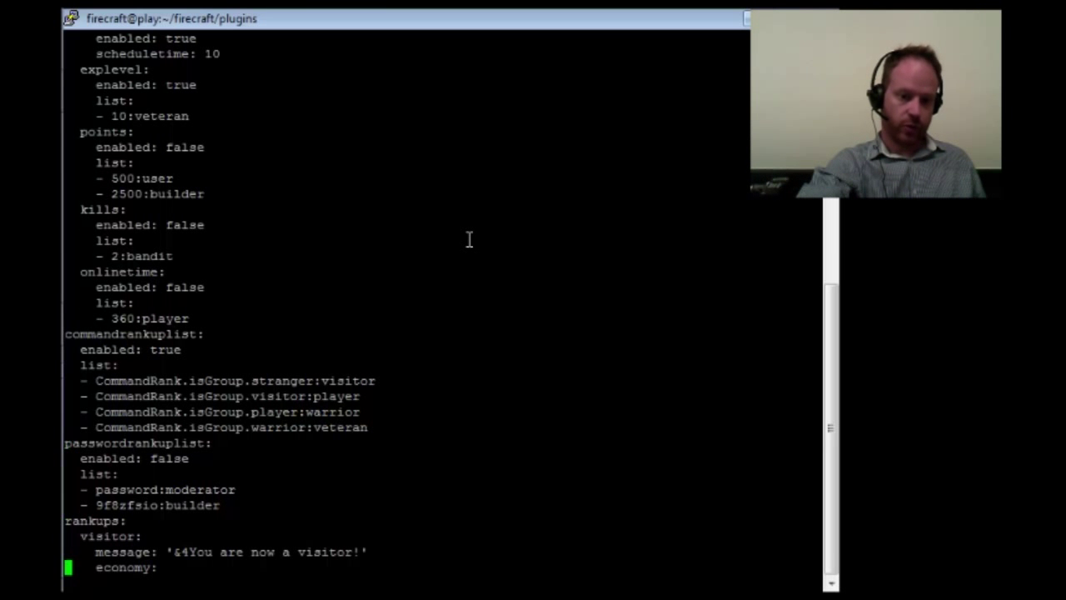
pyautogui.press('Down')
pyautogui.press('Down')
pyautogui.press('Down')
pyautogui.press('Down')
pyautogui.press('Down')
pyautogui.press('Down')
pyautogui.press('Down')
pyautogui.press('Down')
pyautogui.press('Down')
pyautogui.press('Down')
pyautogui.press('Down')
pyautogui.press('Down')
pyautogui.press('Down')
pyautogui.press('Down')
pyautogui.press('Down')
pyautogui.press('Down')
pyautogui.press('Down')
pyautogui.press('Down')
pyautogui.press('Down')
pyautogui.press('Down')
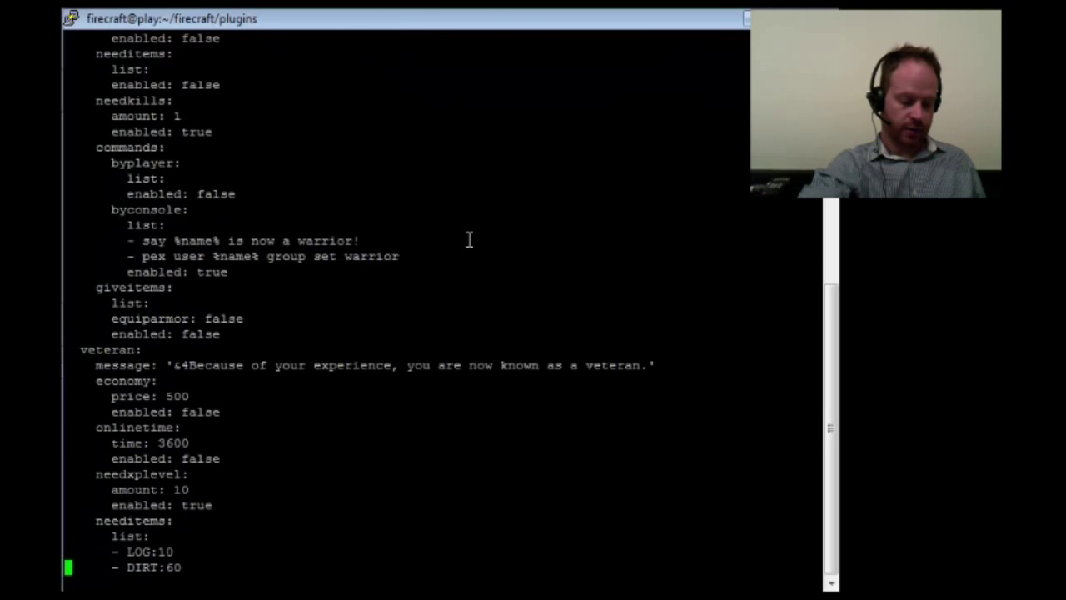
# Review the veteran rankup's needxplevel of 10, its giveitems and the pex group set veteran command
pyautogui.press('Down')
pyautogui.press('Down')
pyautogui.press('Down')
pyautogui.press('Down')
pyautogui.press('Down')
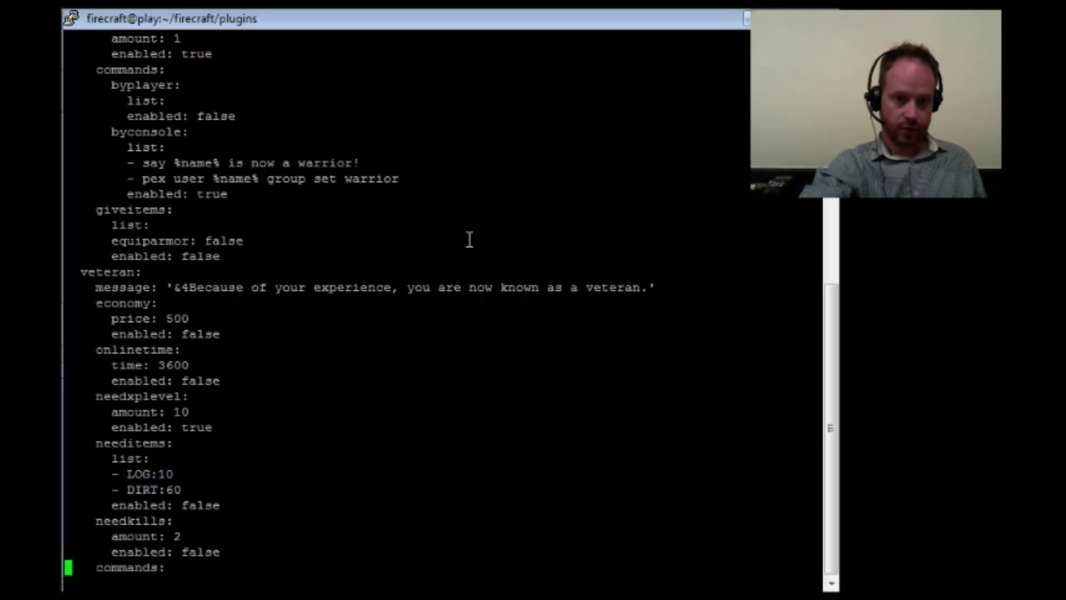
pyautogui.press('Up')
pyautogui.press('Up')
pyautogui.press('Up')
pyautogui.press('Up')
pyautogui.press('Up')
pyautogui.press('Up')
pyautogui.press('Up')
pyautogui.press('Up')
pyautogui.press('Up')
pyautogui.press('Up')
pyautogui.press('Up')
pyautogui.press('Up')
pyautogui.press('Up')
pyautogui.press('Up')
pyautogui.press('Up')
pyautogui.press('Up')
pyautogui.press('Up')
pyautogui.press('Up')
pyautogui.press('Up')
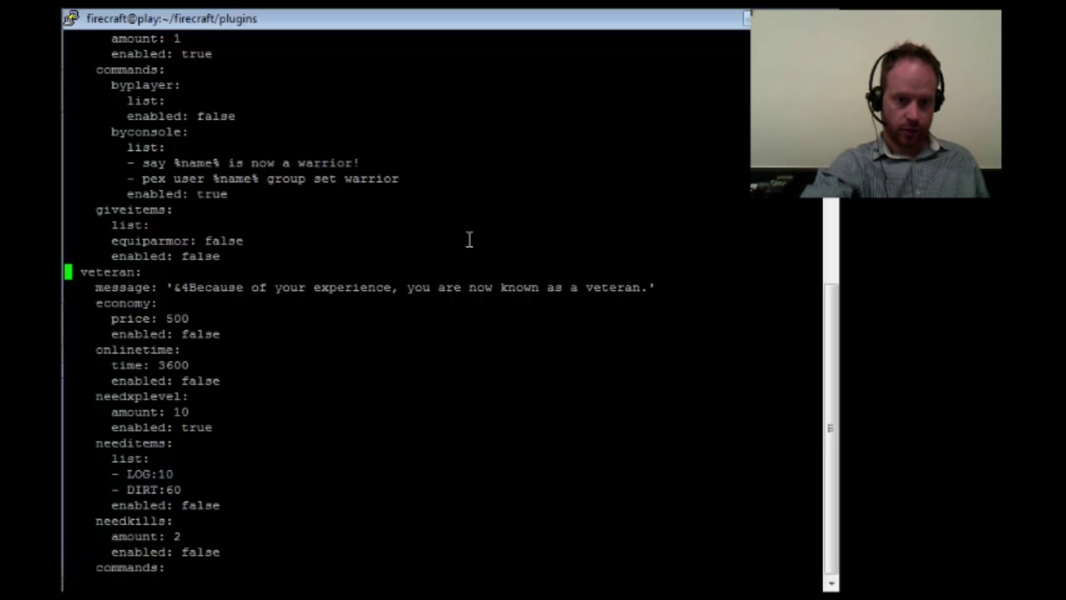
pyautogui.press('Down')
pyautogui.press('Down')
pyautogui.press('Down')
pyautogui.press('Down')
pyautogui.press('Down')
pyautogui.press('Down')
pyautogui.press('Down')
pyautogui.press('Down')
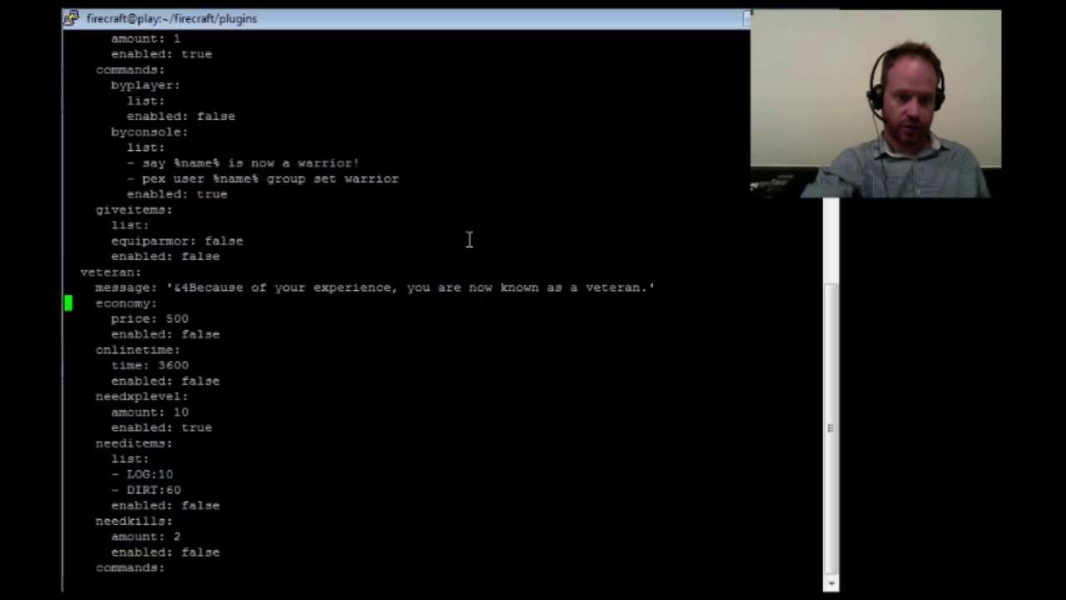
pyautogui.press('Down')
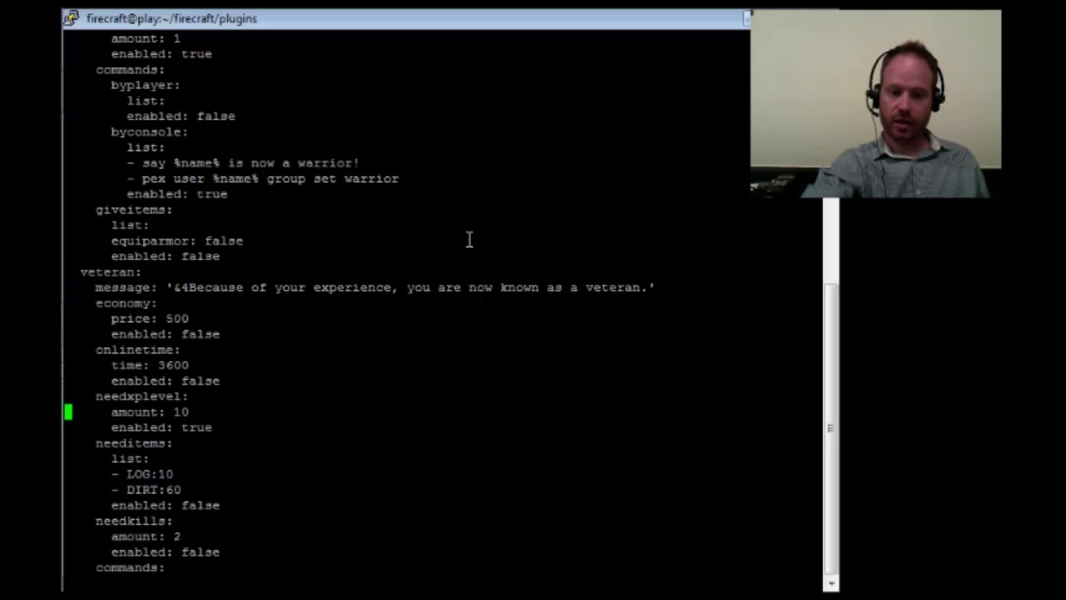
pyautogui.press('Down')
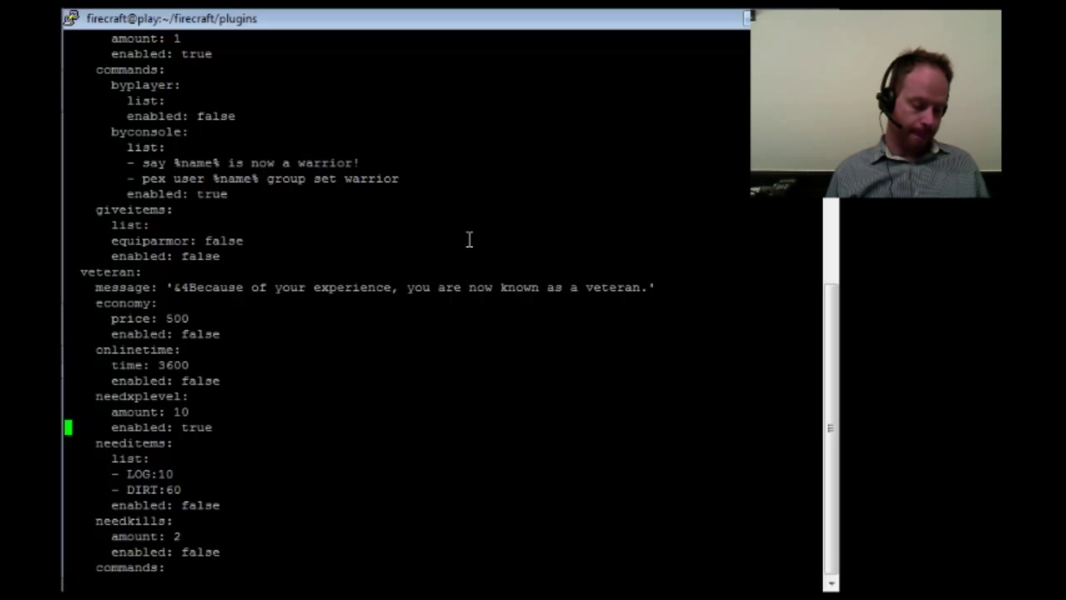
pyautogui.press('Down')
pyautogui.press('Down')
pyautogui.press('Down')
pyautogui.press('Down')
pyautogui.press('Down')
pyautogui.press('Down')
pyautogui.press('Down')
pyautogui.press('Down')
pyautogui.press('Down')
pyautogui.press('Down')
pyautogui.press('Down')
pyautogui.press('Down')
pyautogui.press('Down')
pyautogui.press('Down')
pyautogui.press('Down')
pyautogui.press('Down')
pyautogui.press('Down')
pyautogui.press('Down')
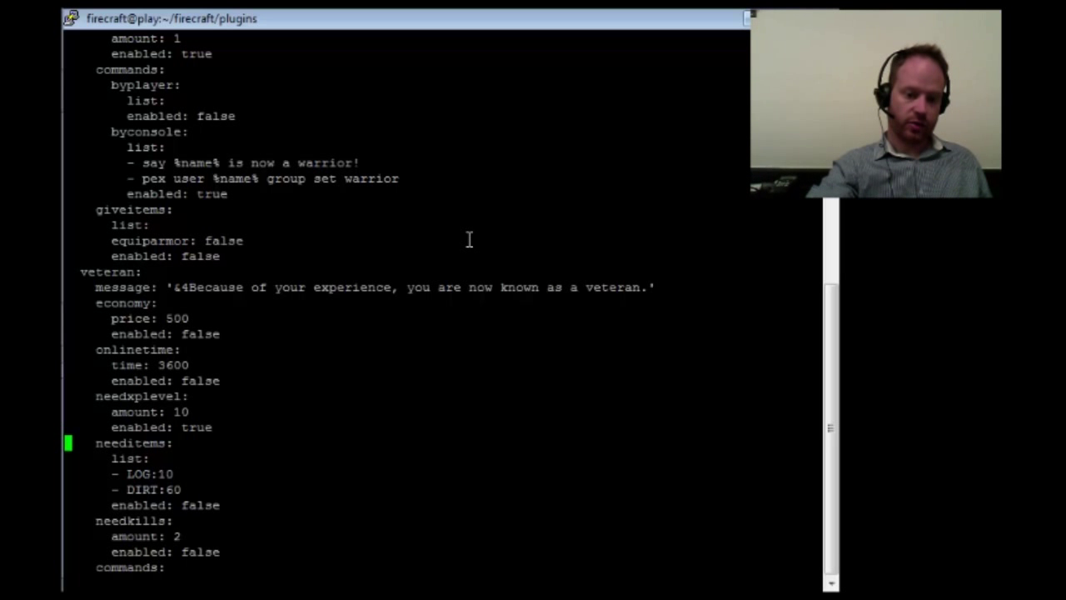
pyautogui.press('Down')
pyautogui.press('Down')
pyautogui.press('Up')
pyautogui.press('Up')
pyautogui.press('Up')
pyautogui.press('Up')
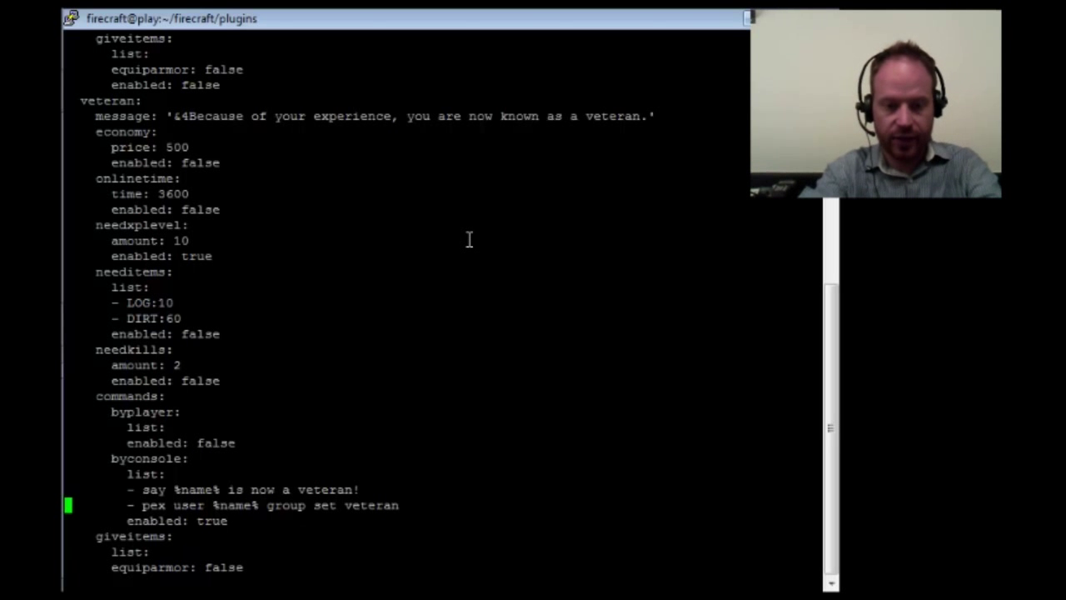
# Quit config.yml and open PermissionsEx/permissions.yml in vi
pyautogui.write(':q')
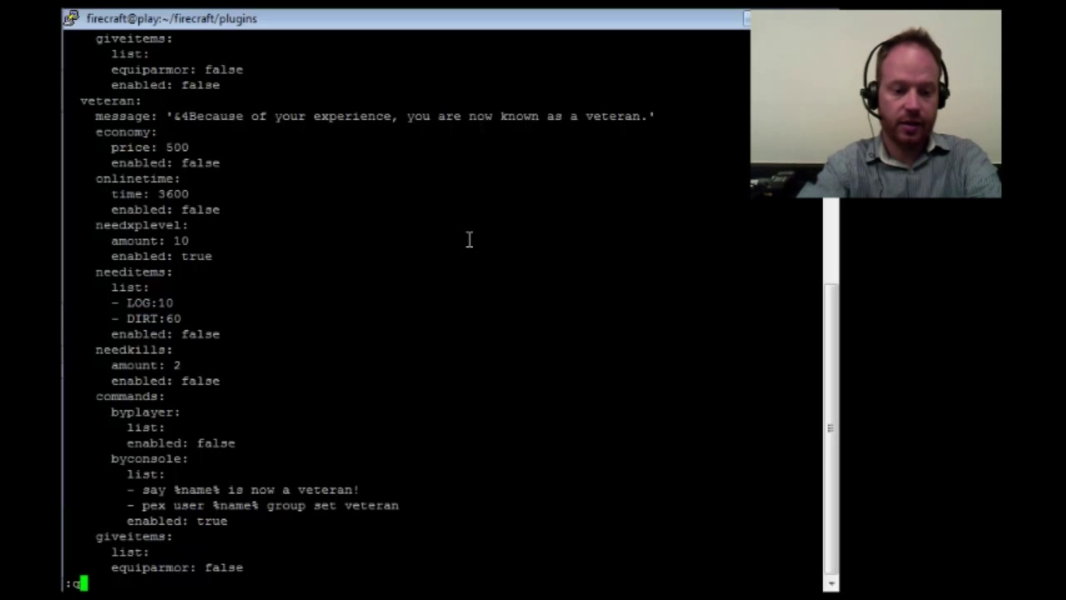
pyautogui.press('Return')
pyautogui.press('Up')
pyautogui.press('Up')
pyautogui.press('Return')
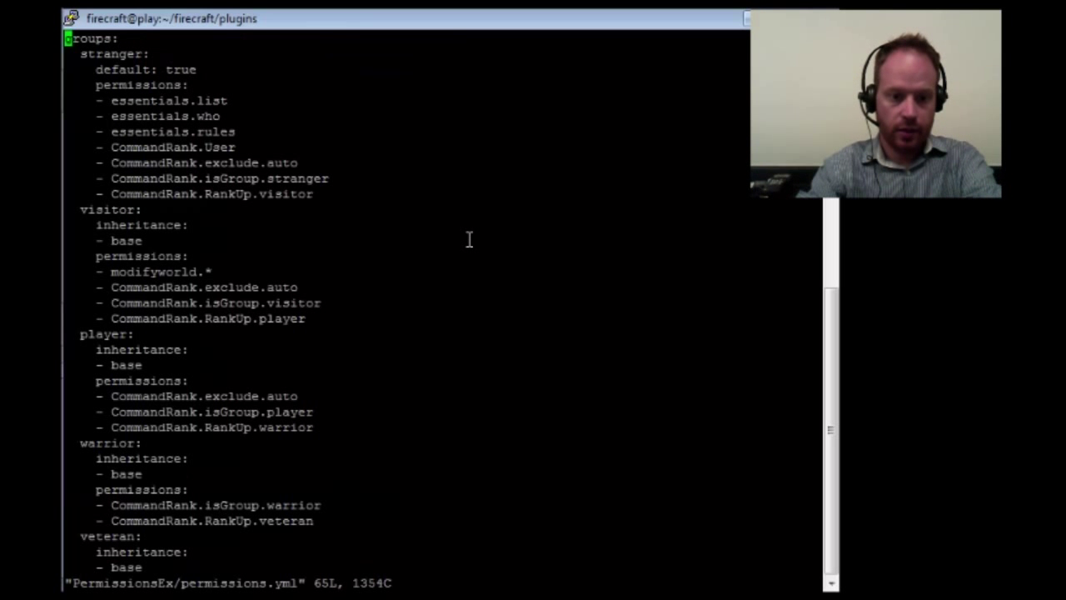
# Review the warrior group's base inheritance and its isGroup.warrior and RankUp.veteran permissions
pyautogui.press('Down')
pyautogui.press('Down')
pyautogui.press('Down')
pyautogui.press('Down')
pyautogui.press('Down')
pyautogui.press('Down')
pyautogui.press('Down')
pyautogui.press('Down')
pyautogui.press('Down')
pyautogui.press('Down')
pyautogui.press('Down')
pyautogui.press('Down')
pyautogui.press('Down')
pyautogui.press('Down')
pyautogui.press('Down')
pyautogui.press('Down')
pyautogui.press('Down')
pyautogui.press('Down')
pyautogui.press('Down')
pyautogui.press('Down')
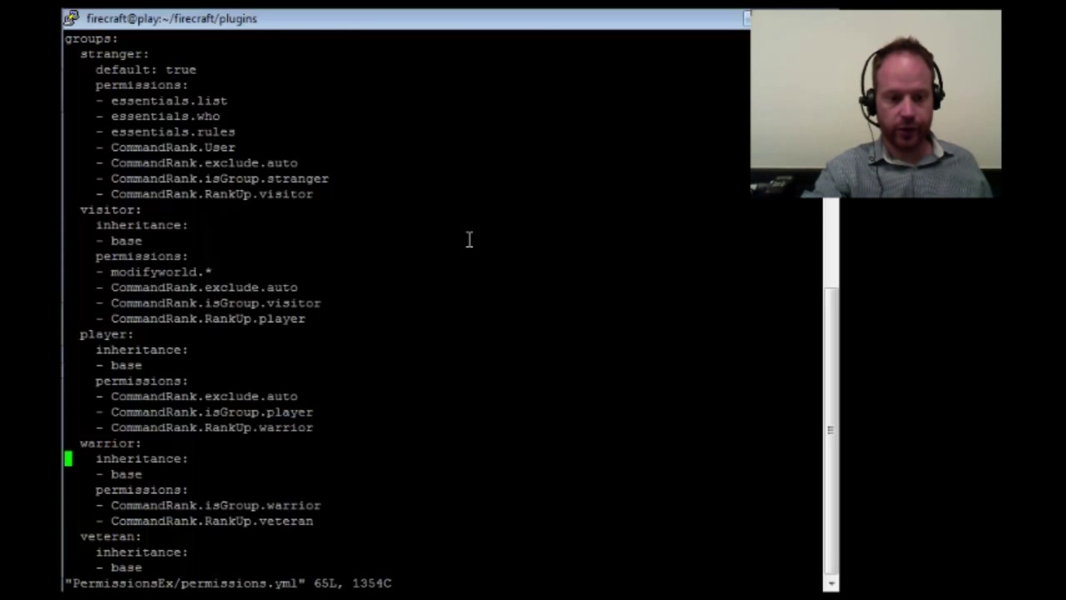
pyautogui.press('Down')
pyautogui.press('Down')
pyautogui.press('Down')
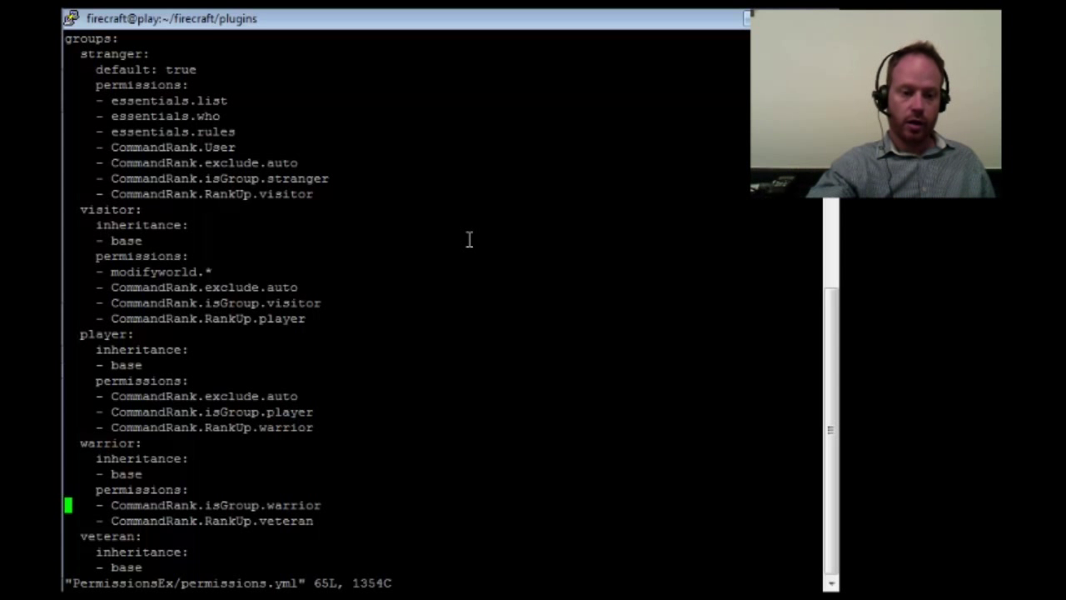
pyautogui.press('Up')
pyautogui.press('Up')
pyautogui.press('Up')
pyautogui.press('Up')
pyautogui.press('Up')
pyautogui.press('Up')
pyautogui.press('Up')
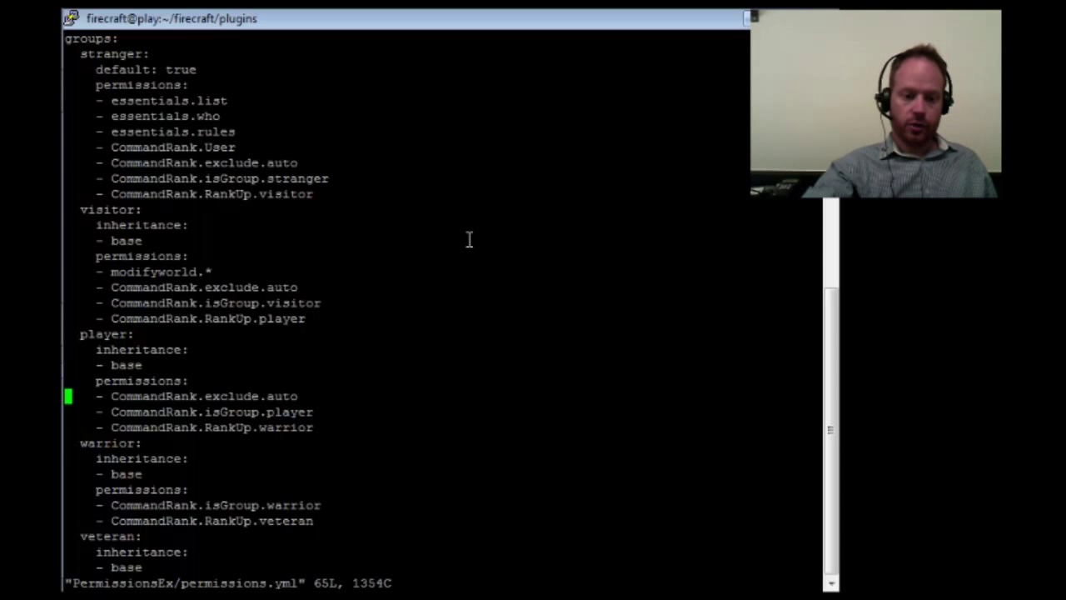
pyautogui.press('Down')
pyautogui.press('Down')
pyautogui.press('Down')
pyautogui.press('Down')
pyautogui.press('Down')
pyautogui.press('Down')
pyautogui.press('Down')
pyautogui.press('Down')
pyautogui.press('Down')
pyautogui.press('Down')
pyautogui.press('Down')
pyautogui.press('Down')
pyautogui.press('Down')
pyautogui.press('Down')
pyautogui.press('Down')
pyautogui.press('Down')
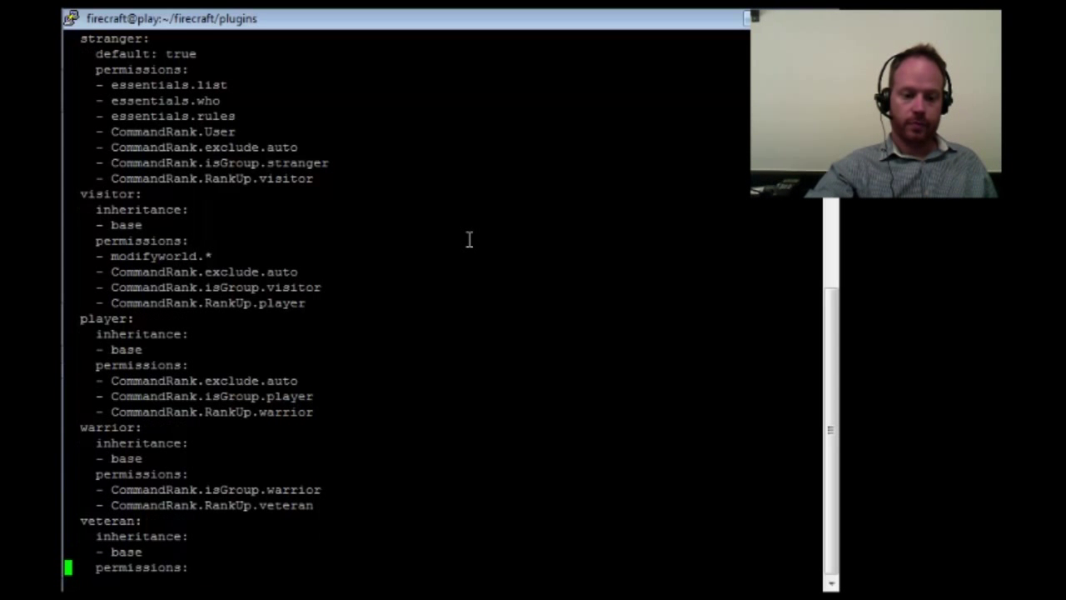
# Move to the veteran group's CommandRank.exclude.auto permission in permissions.yml
pyautogui.press('Up')
pyautogui.press('Up')
pyautogui.press('Up')
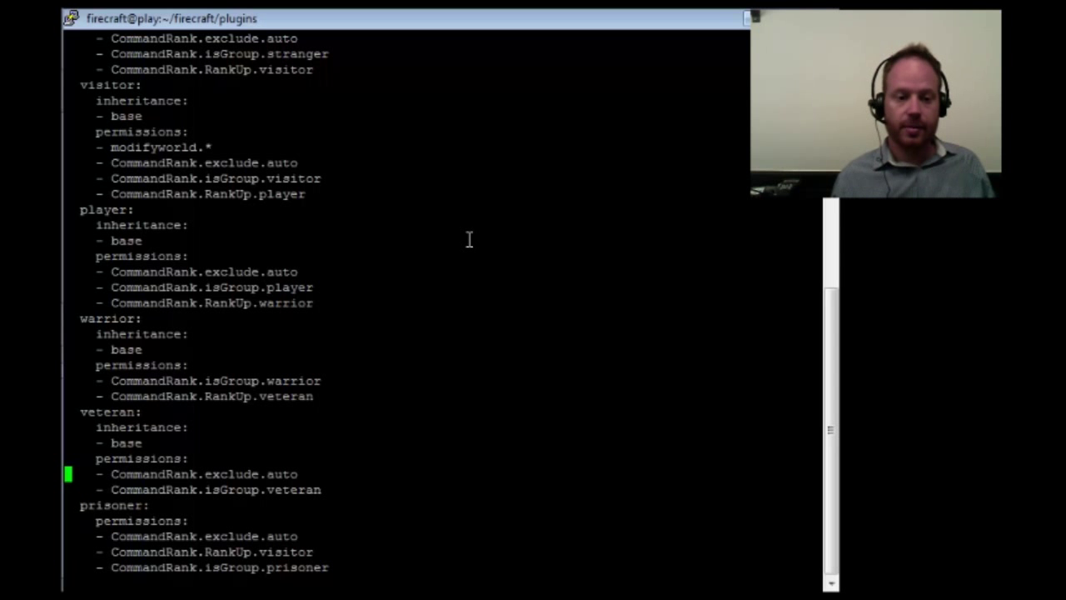
# Switch to Chrome showing the CommandRank plugin's Bukkit Dev overview page
pyautogui.hotkey('alt', 'Tab')
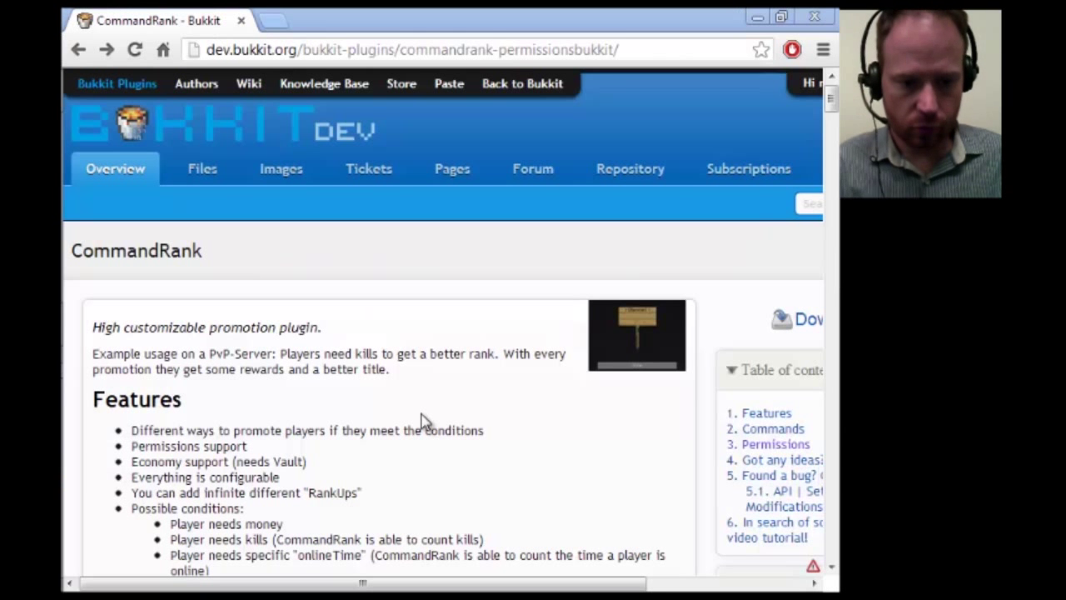